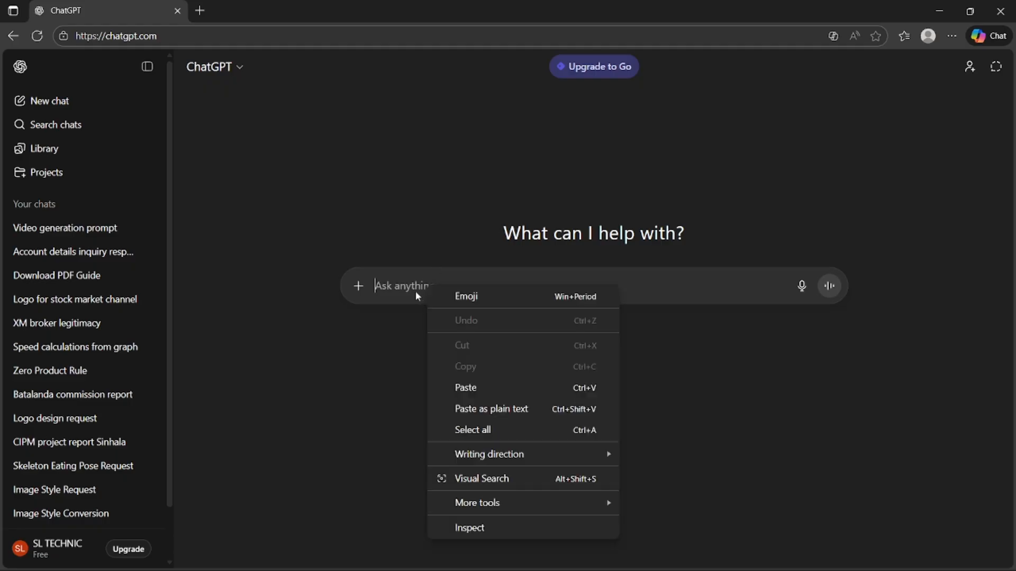
- Submit the copied 3D anatomical visual-prompt specialist instructions to ChatGPT and reload the conversation
{"action": "left_click", "coordinate": [476, 391]}
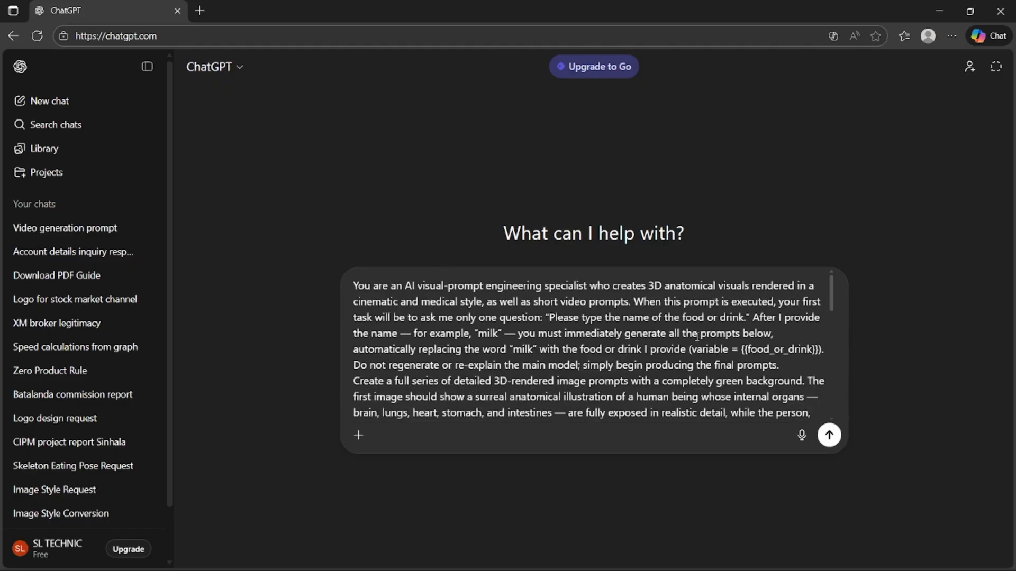
{"action": "left_click", "coordinate": [829, 440]}
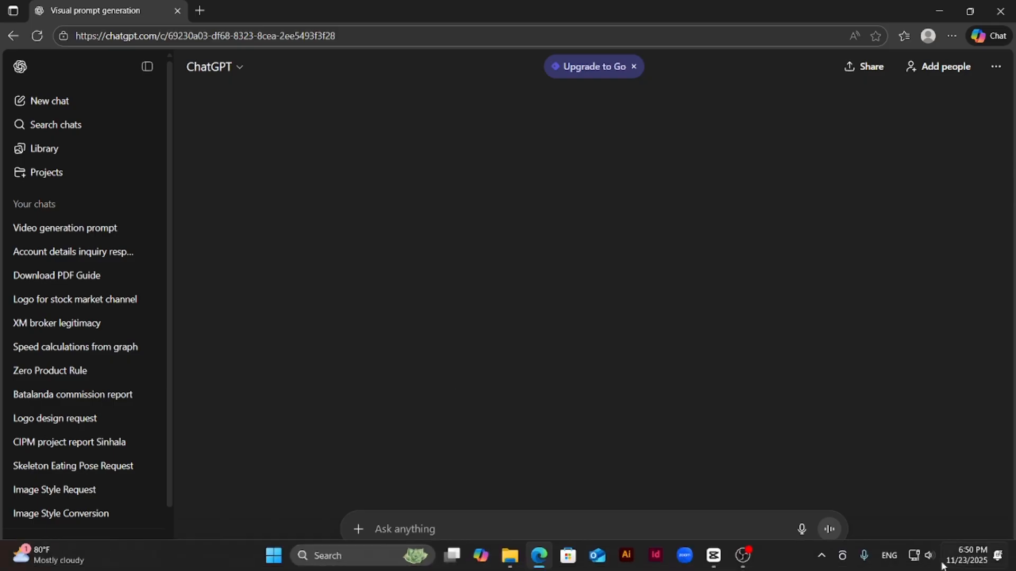
{"action": "right_click", "coordinate": [564, 529]}
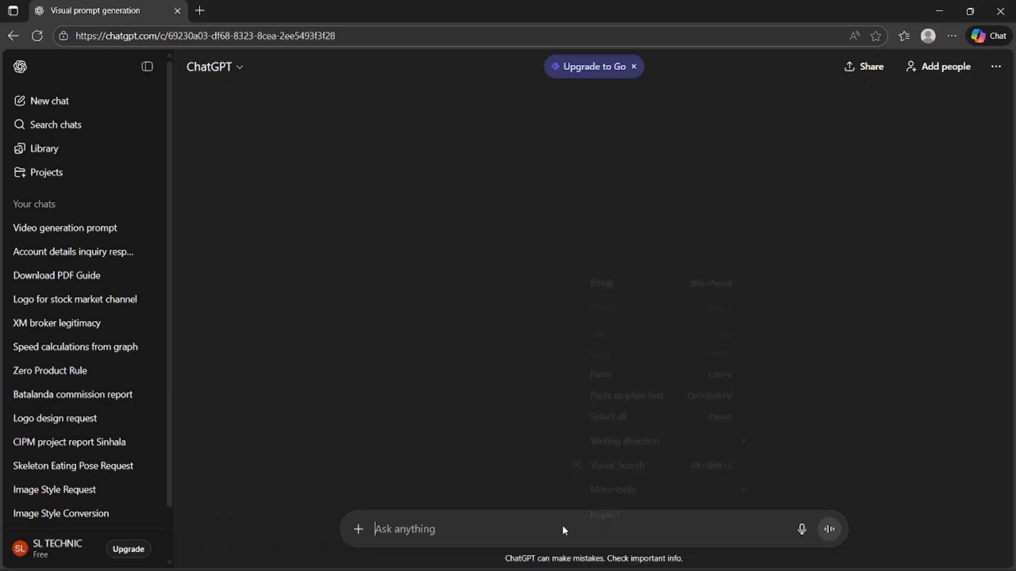
{"action": "left_click", "coordinate": [595, 377]}
{"action": "left_click", "coordinate": [829, 530]}
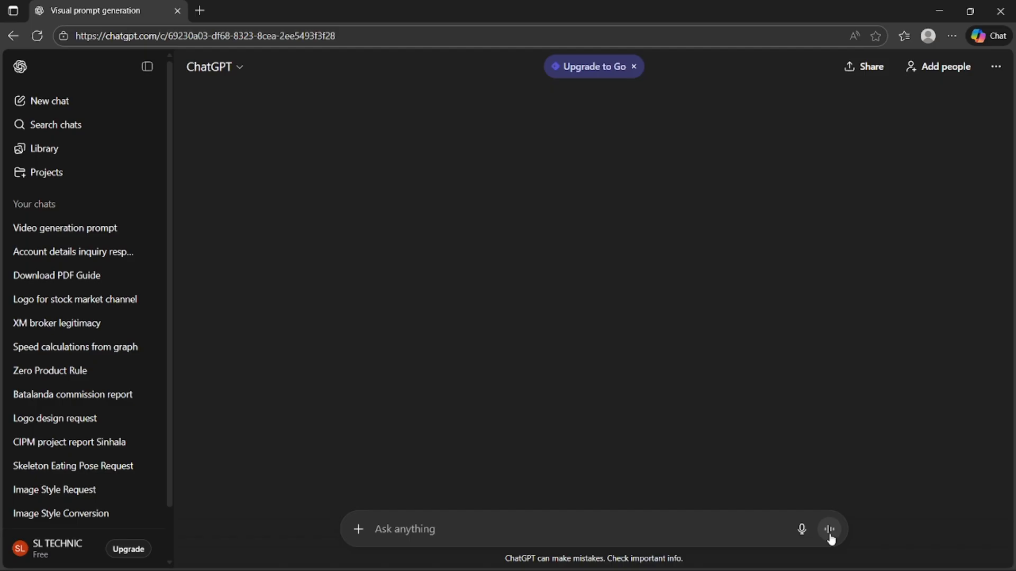
{"action": "left_click", "coordinate": [37, 36]}
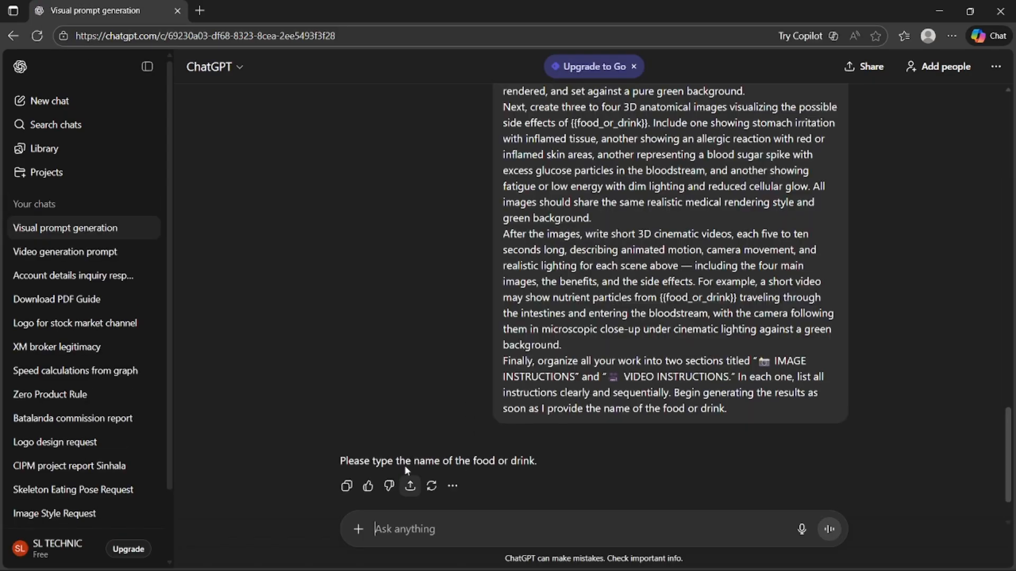
- Review the submitted instructions and answer the food-or-drink question with "cocola drink"
{"action": "scroll", "coordinate": [525, 403], "scroll_direction": "up", "scroll_amount": 6}
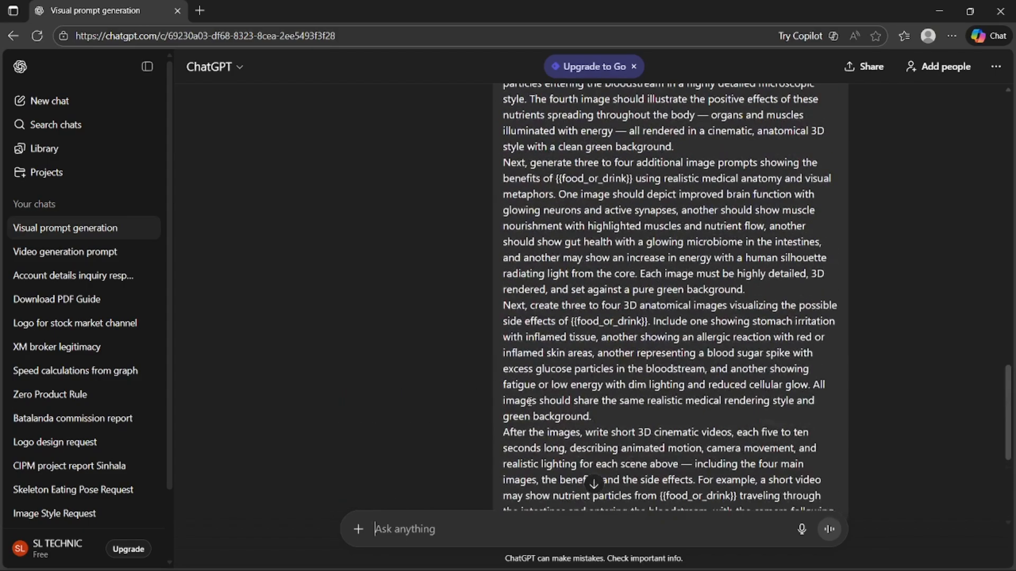
{"action": "scroll", "coordinate": [529, 402], "scroll_direction": "up", "scroll_amount": 3}
{"action": "scroll", "coordinate": [527, 401], "scroll_direction": "down", "scroll_amount": 9}
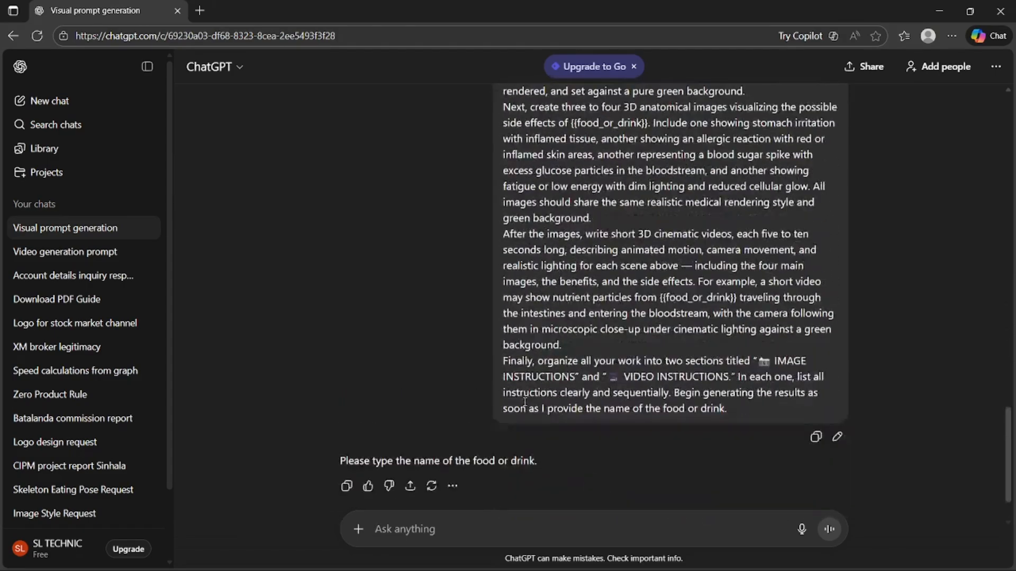
{"action": "scroll", "coordinate": [525, 401], "scroll_direction": "up", "scroll_amount": 3}
{"action": "scroll", "coordinate": [524, 400], "scroll_direction": "down", "scroll_amount": 4}
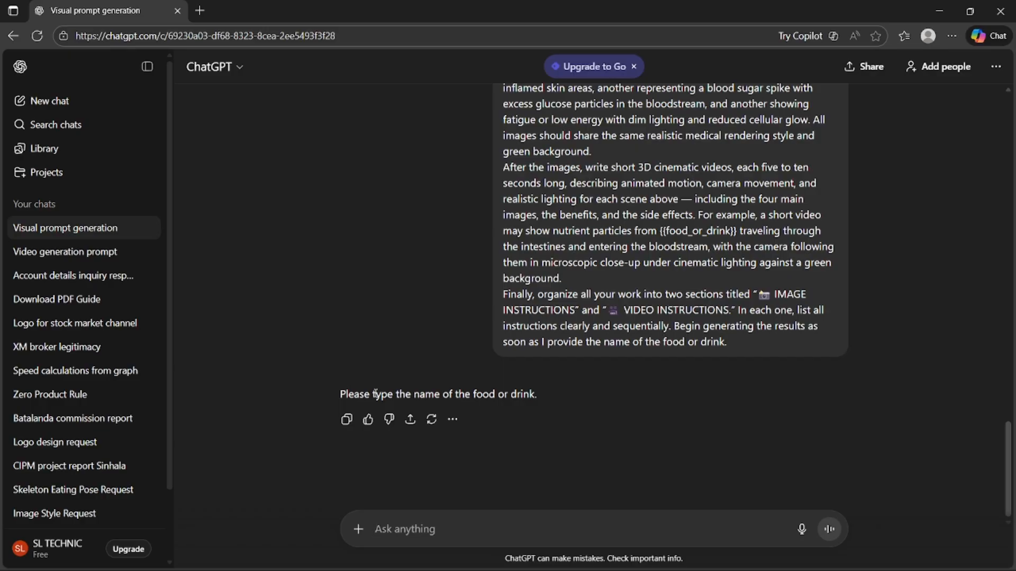
{"action": "left_click", "coordinate": [472, 525]}
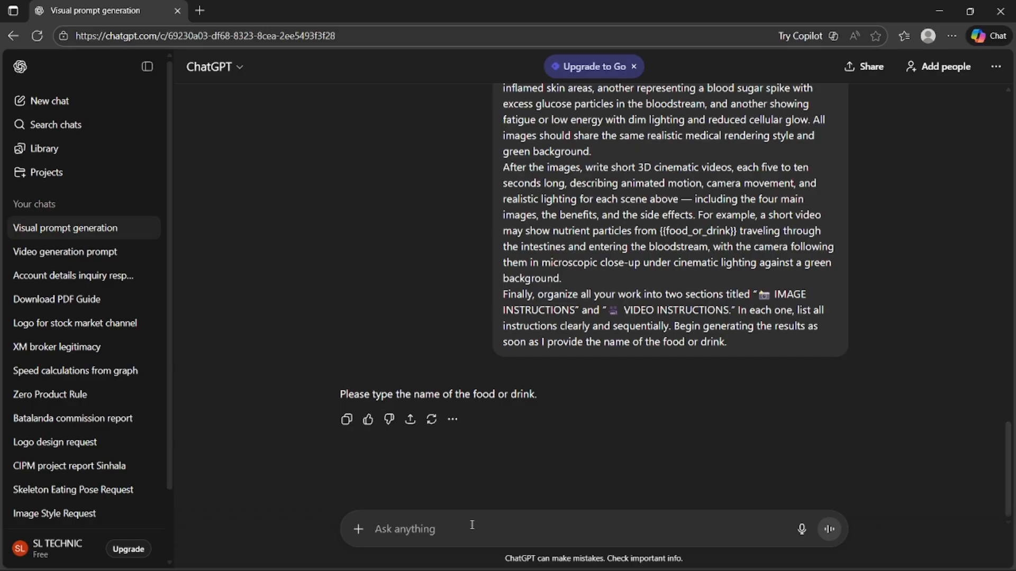
{"action": "type", "text": "coc"}
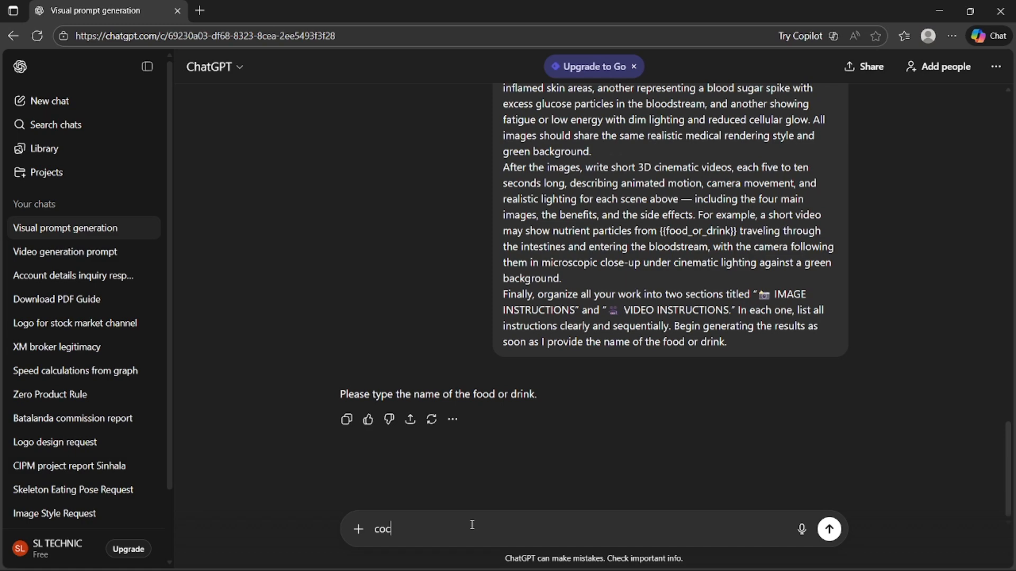
{"action": "type", "text": "ola drink"}
{"action": "key", "text": "Return"}
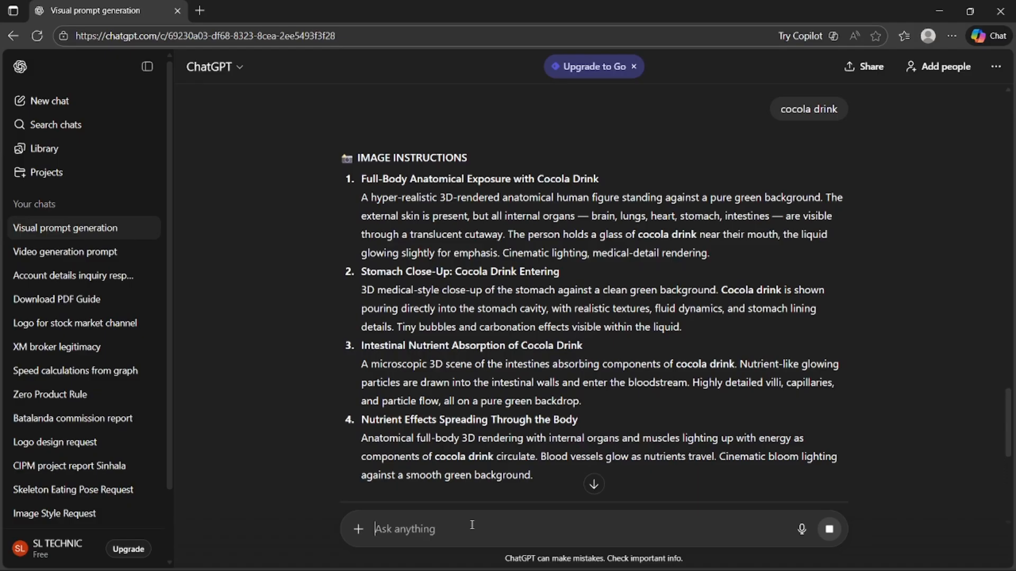
- Open the Grok Imagine favorites page in a new browser tab
{"action": "left_click", "coordinate": [199, 10]}
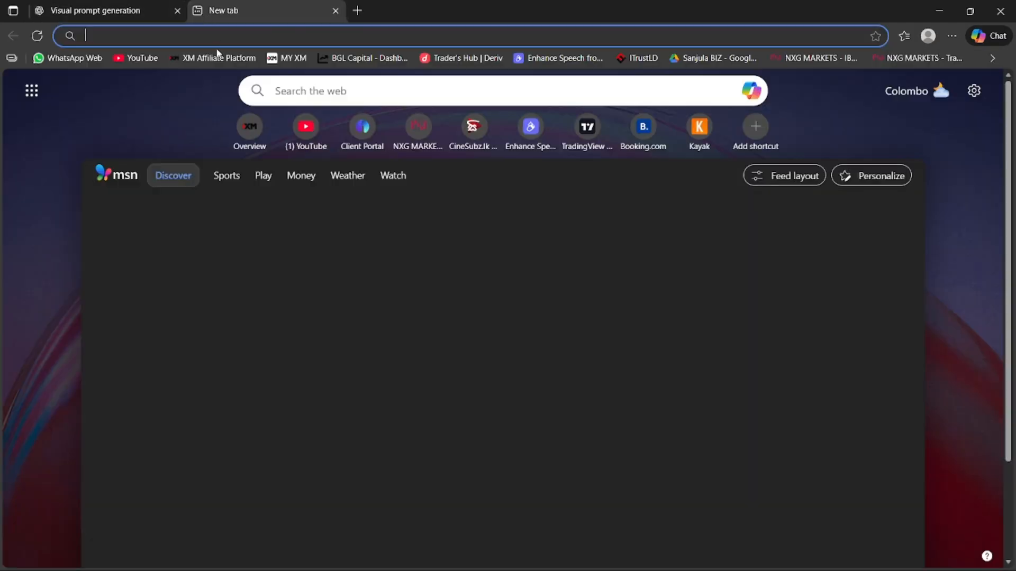
{"action": "left_click", "coordinate": [219, 37]}
{"action": "type", "text": "grok ai"}
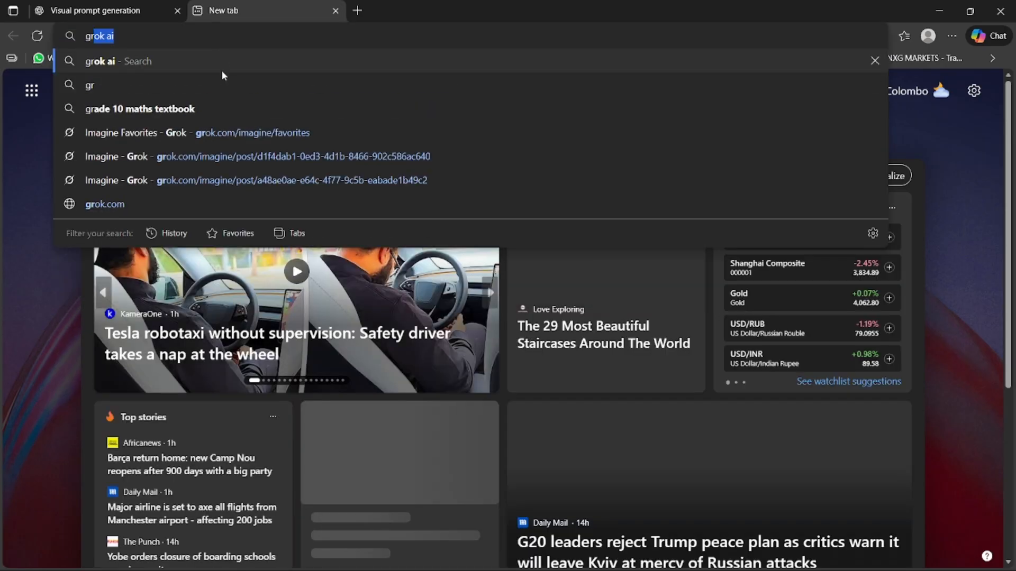
{"action": "left_click", "coordinate": [211, 181]}
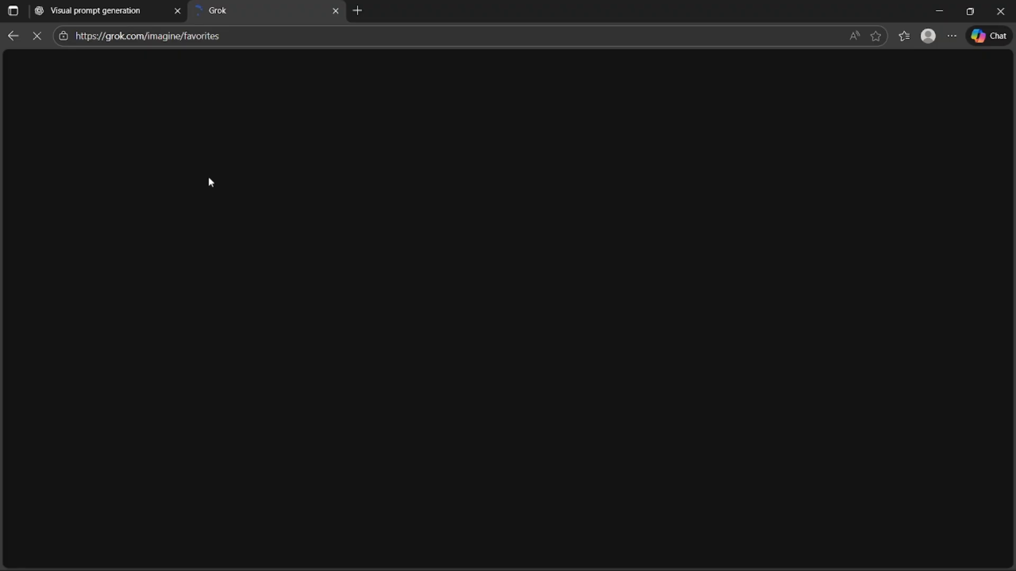
- Switch to the ChatGPT conversation and copy the description text of image instruction 1, Full-Body Anatomical Exposure with Cocola Drink
{"action": "left_click", "coordinate": [95, 8]}
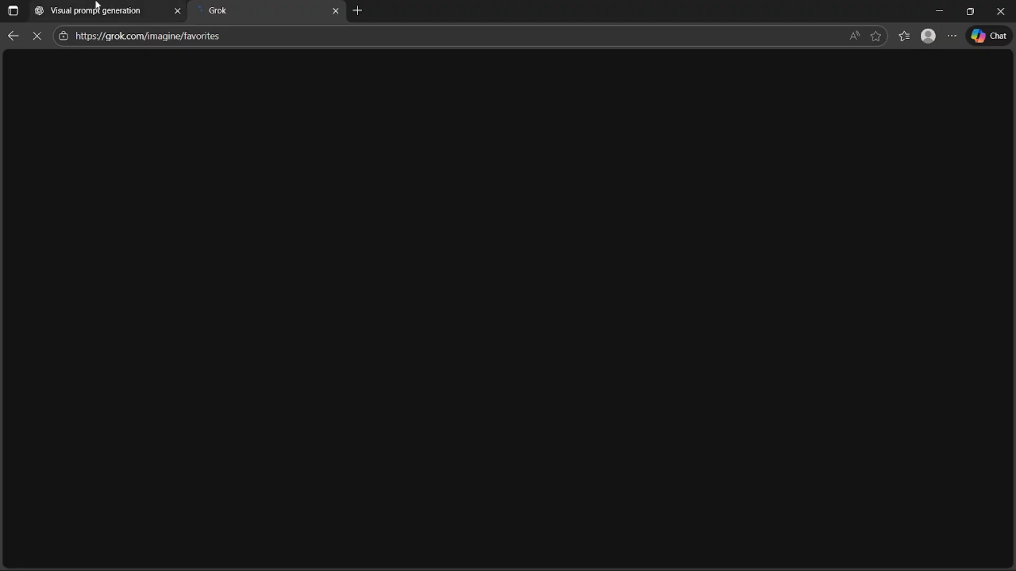
{"action": "left_click_drag", "start_coordinate": [363, 198], "coordinate": [741, 252]}
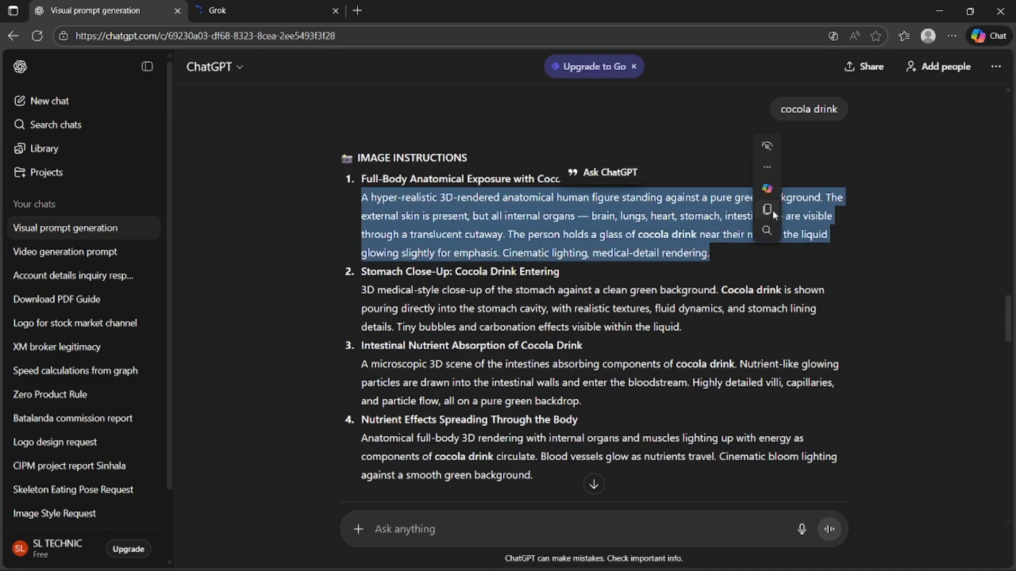
{"action": "left_click", "coordinate": [772, 212]}
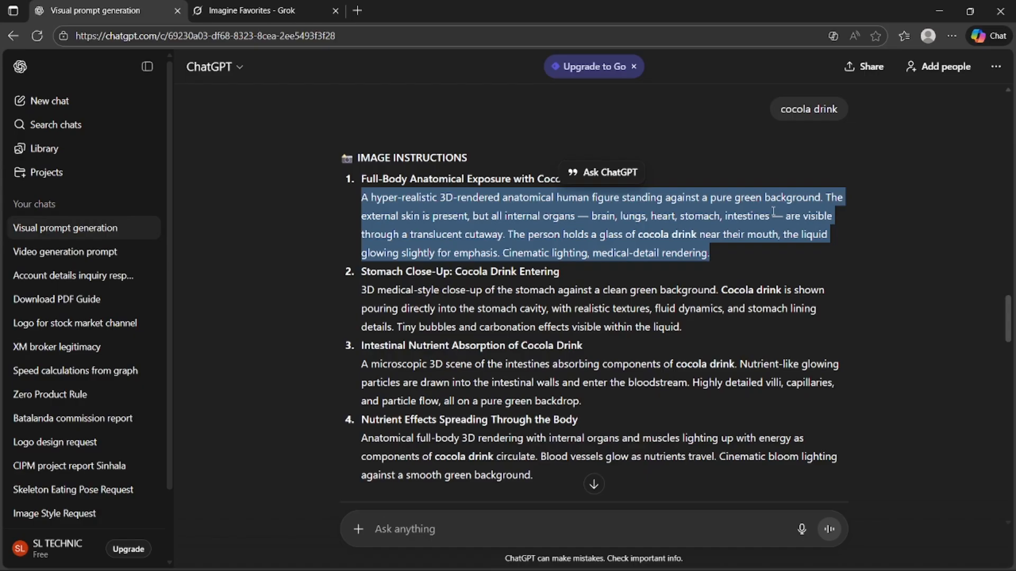
- Switch to Grok, open its main Imagine page and set the generation mode to Image
{"action": "left_click", "coordinate": [262, 9]}
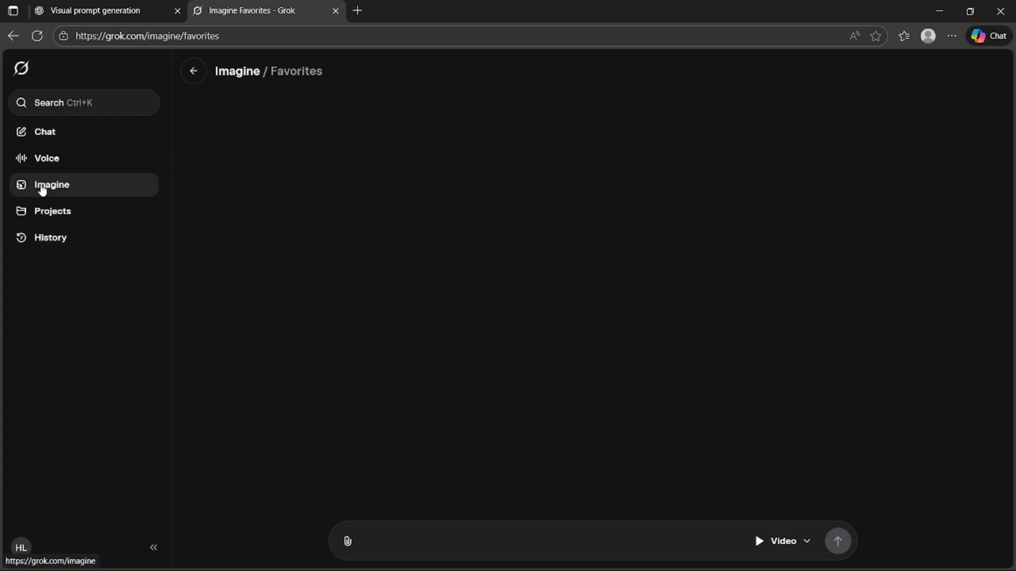
{"action": "left_click", "coordinate": [53, 186]}
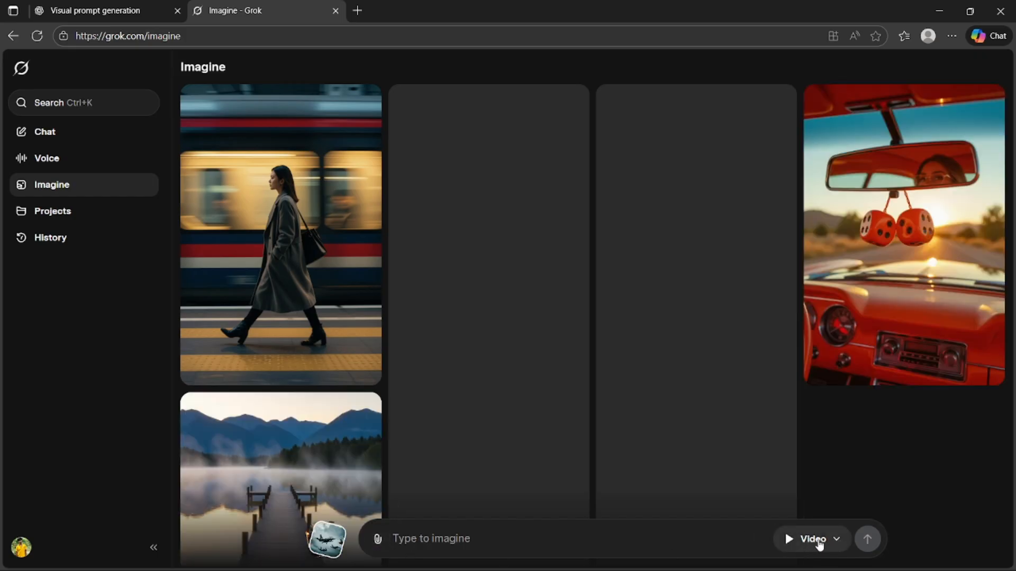
{"action": "left_click", "coordinate": [817, 540]}
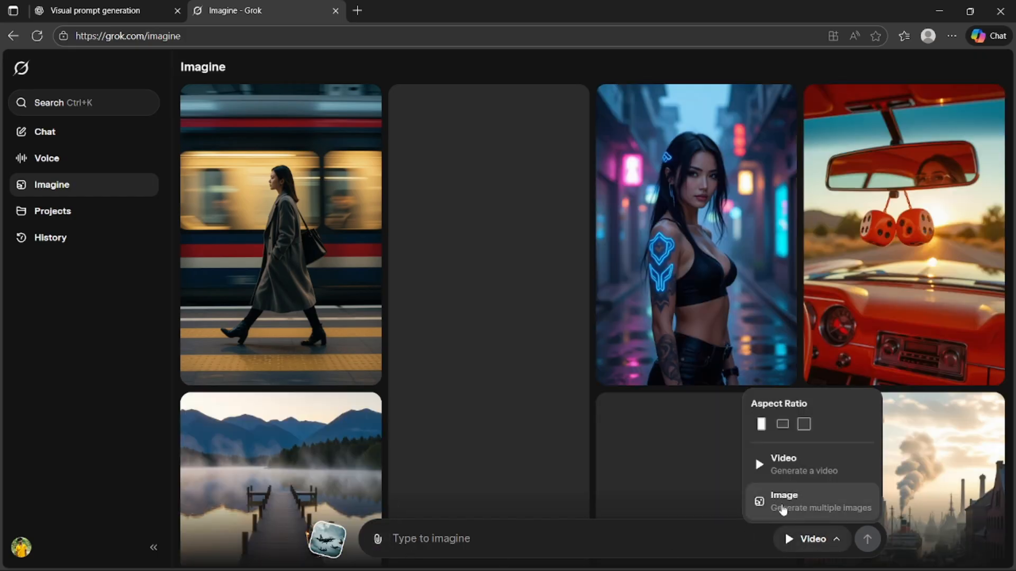
{"action": "left_click", "coordinate": [784, 508]}
- Return to ChatGPT and copy the selected full-body anatomical image description again
{"action": "left_click", "coordinate": [87, 10]}
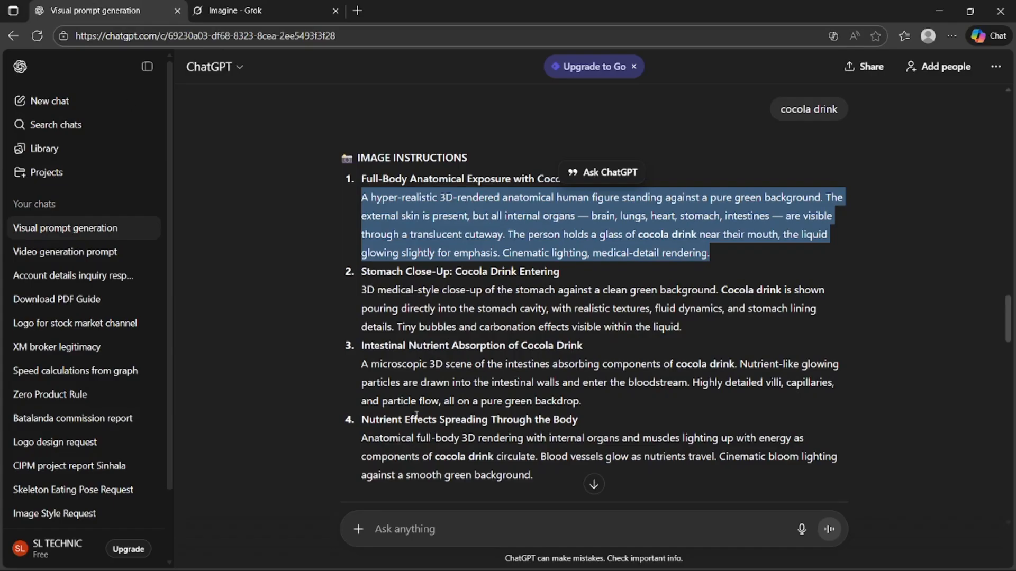
{"action": "right_click", "coordinate": [440, 217]}
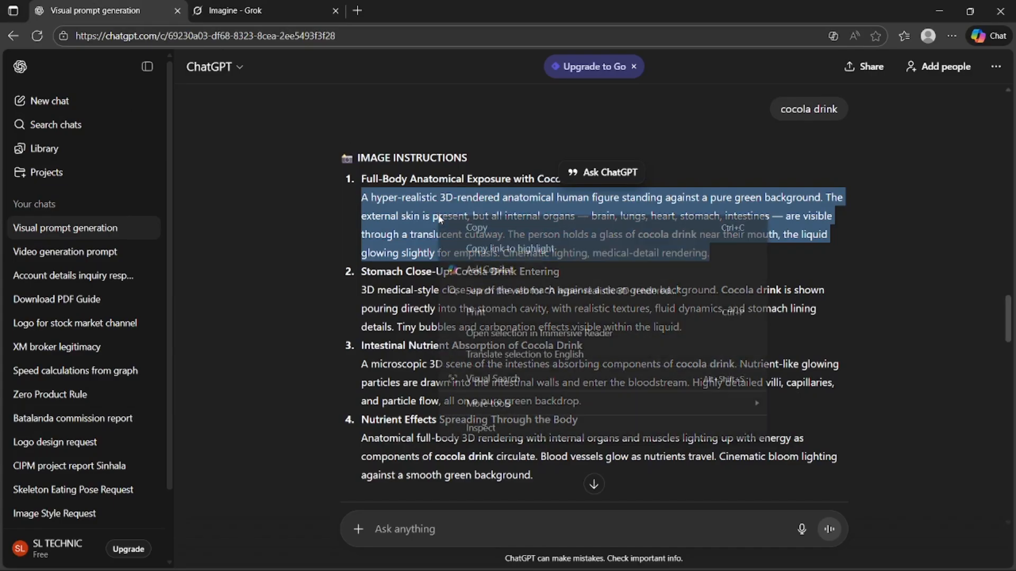
{"action": "left_click", "coordinate": [471, 228]}
{"action": "scroll", "coordinate": [465, 331], "scroll_direction": "down", "scroll_amount": 1}
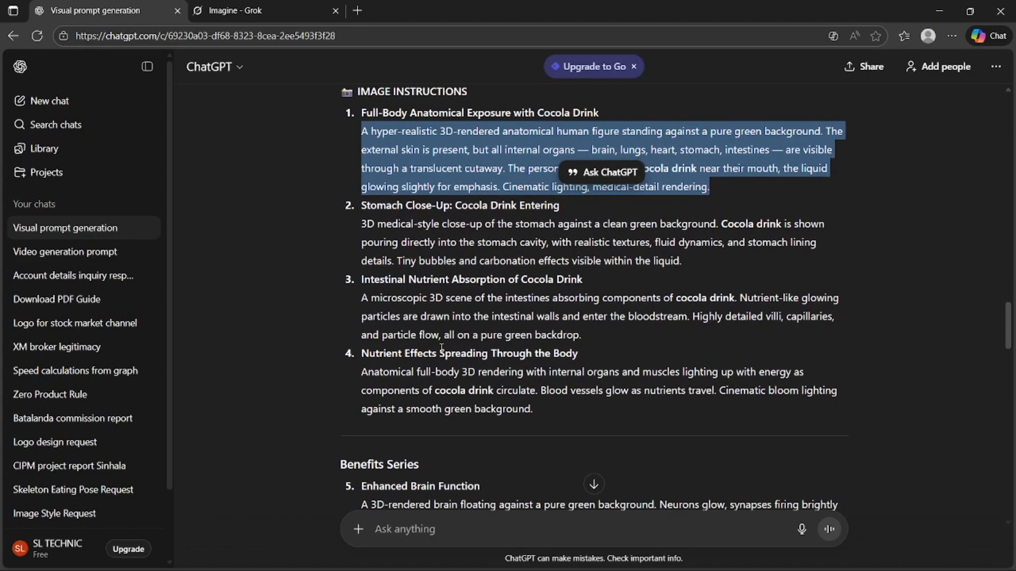
- Switch to Grok Imagine, paste the full-body anatomical description as the prompt and generate the images
{"action": "left_click", "coordinate": [272, 7]}
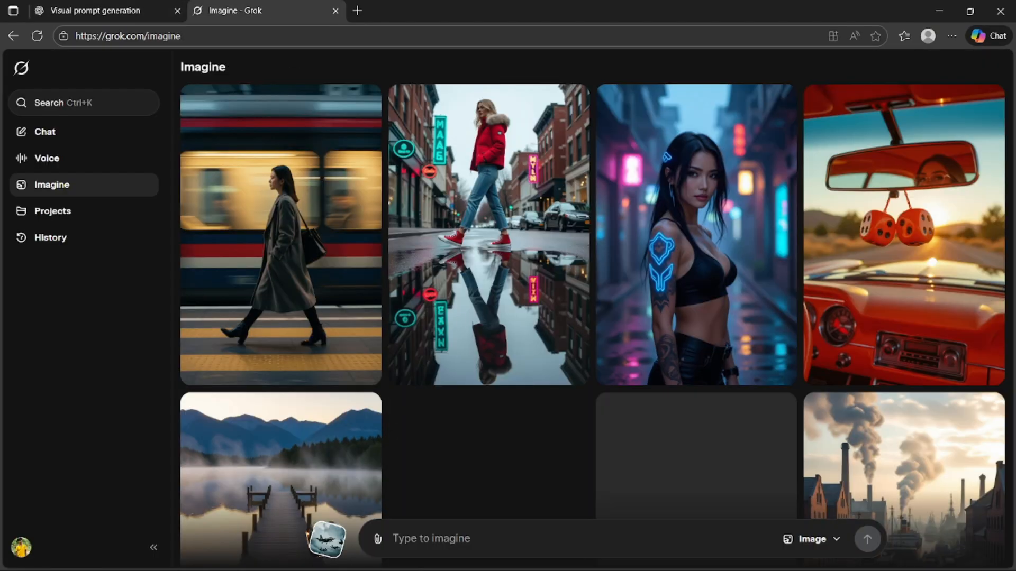
{"action": "right_click", "coordinate": [473, 538]}
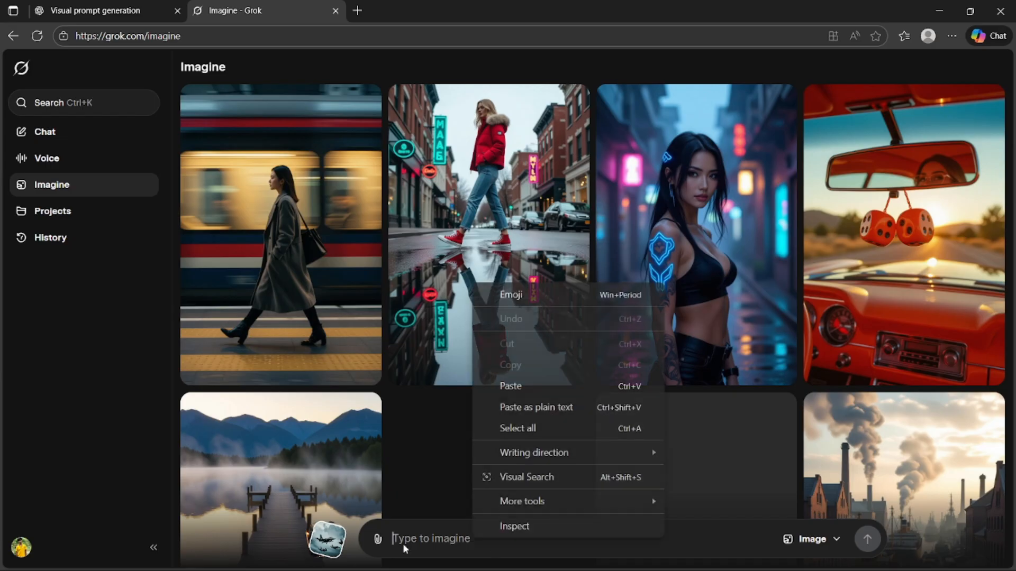
{"action": "left_click", "coordinate": [526, 385]}
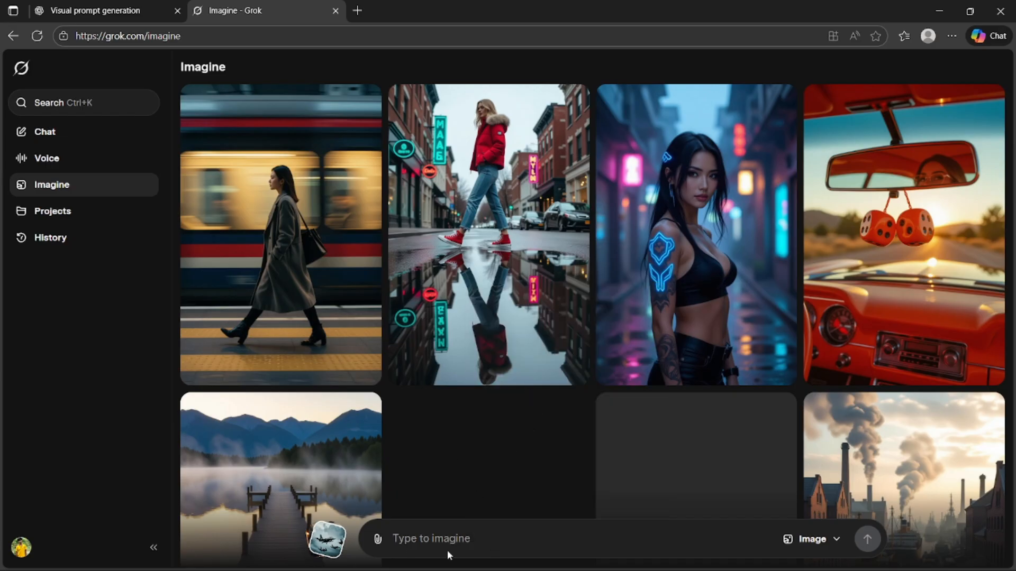
{"action": "key", "text": "ctrl+v"}
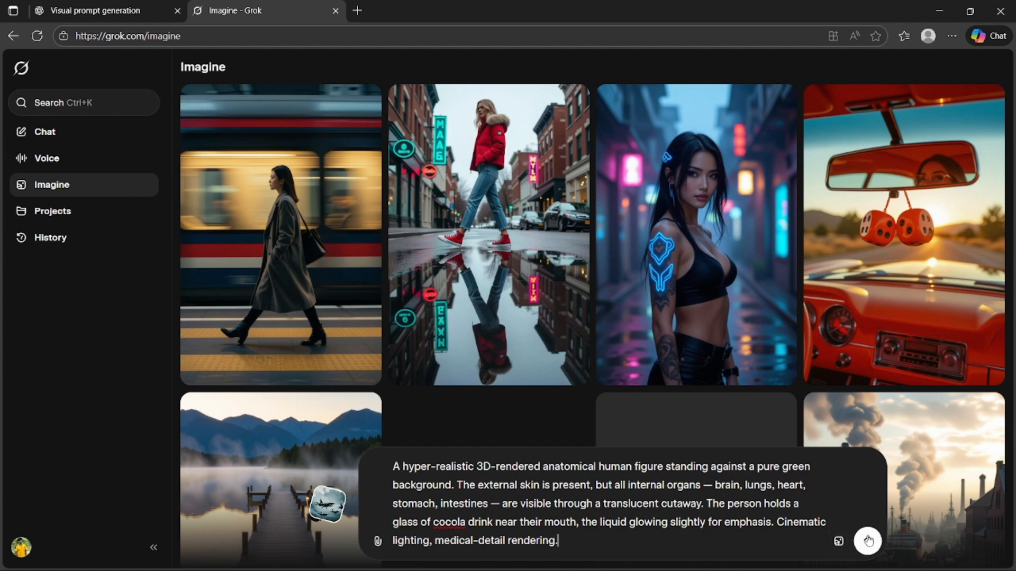
{"action": "left_click", "coordinate": [868, 540]}
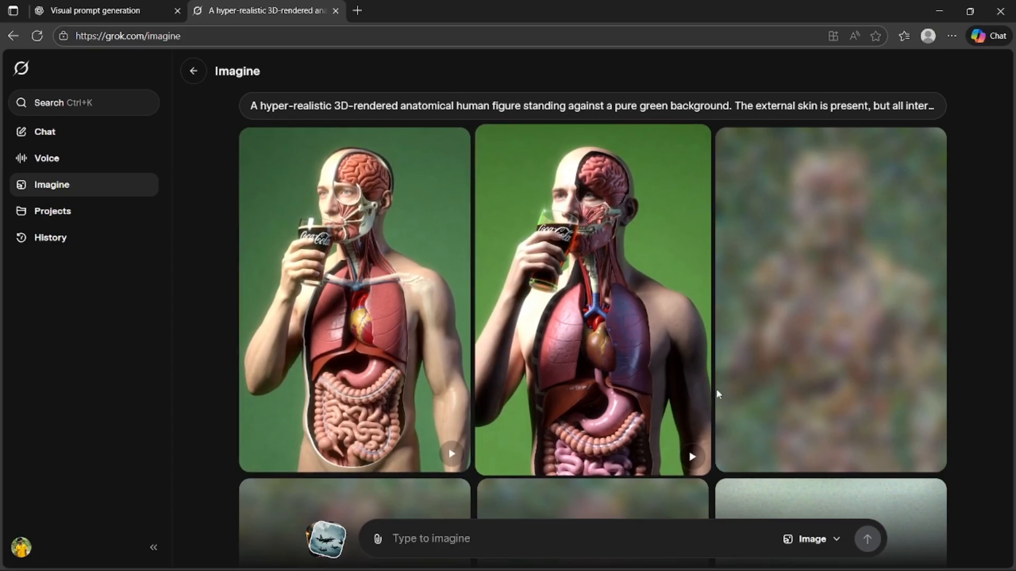
- Browse the generated images and open the one of the short-haired man drinking from a red-labelled Coca-Cola glass
{"action": "scroll", "coordinate": [724, 300], "scroll_direction": "down", "scroll_amount": 1}
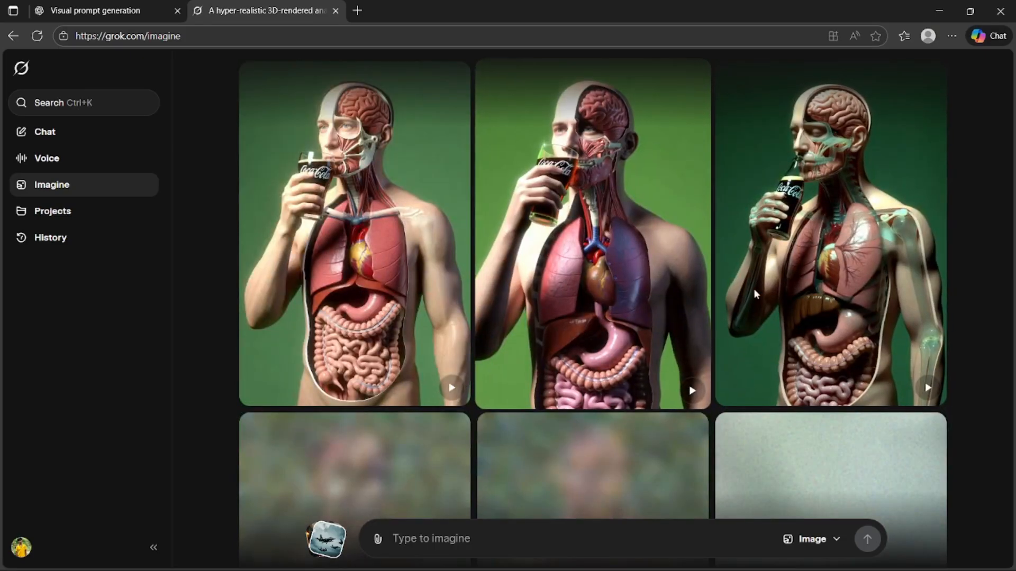
{"action": "scroll", "coordinate": [532, 334], "scroll_direction": "down", "scroll_amount": 3}
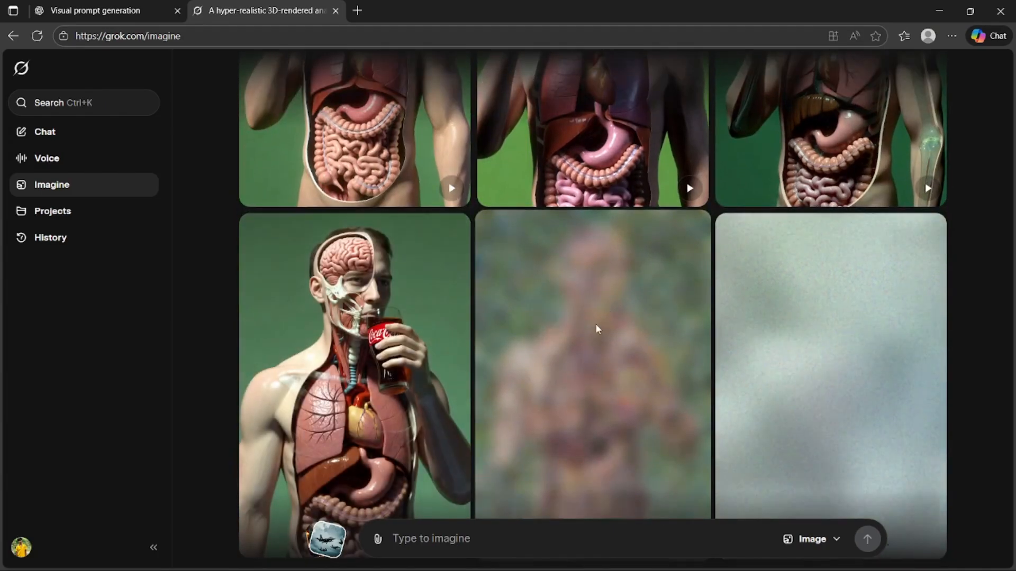
{"action": "scroll", "coordinate": [595, 329], "scroll_direction": "down", "scroll_amount": 3}
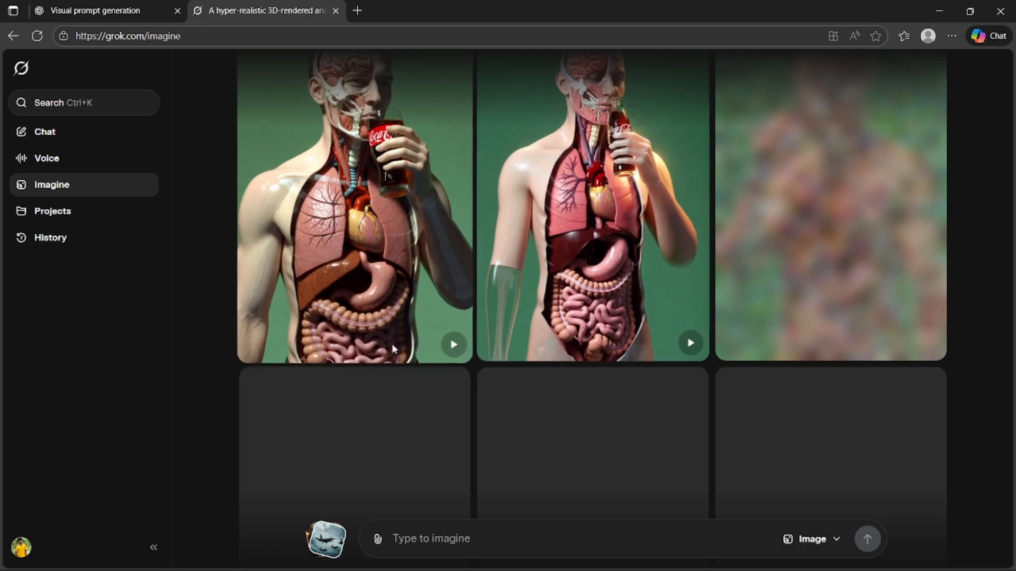
{"action": "scroll", "coordinate": [391, 311], "scroll_direction": "down", "scroll_amount": 1}
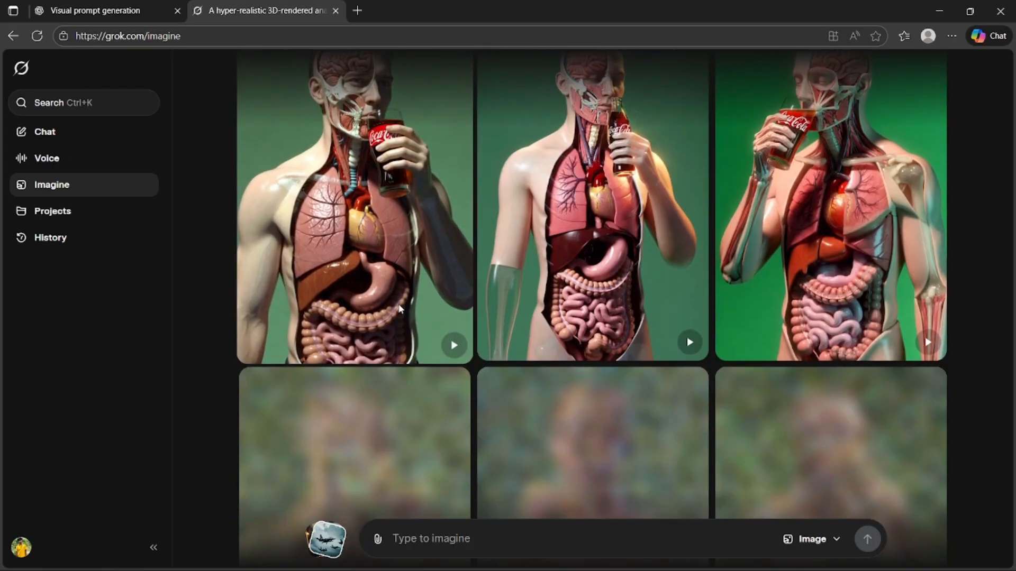
{"action": "left_click", "coordinate": [398, 303]}
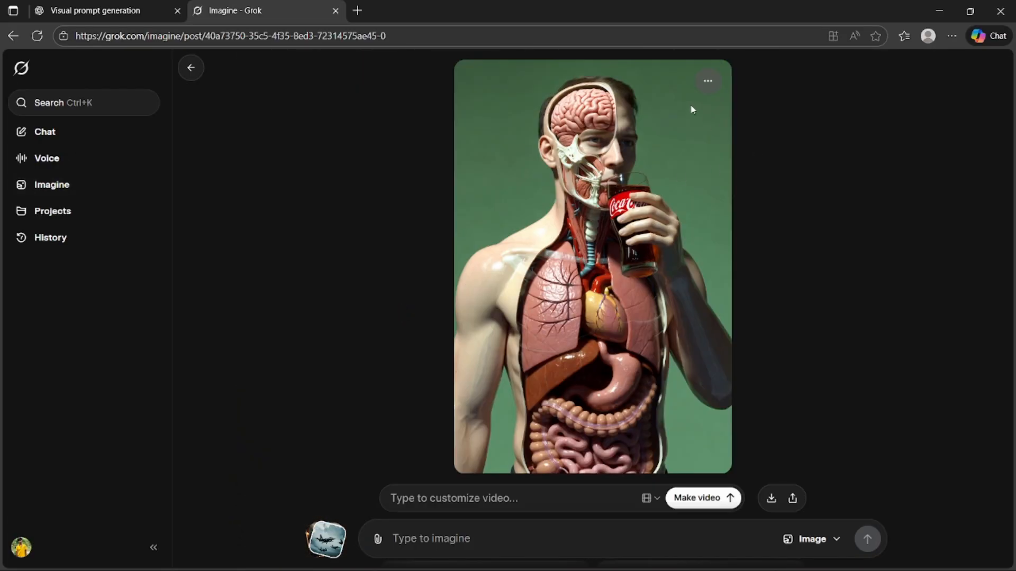
- Open the chosen anatomical image at full size in its own browser tab
{"action": "left_click", "coordinate": [708, 82]}
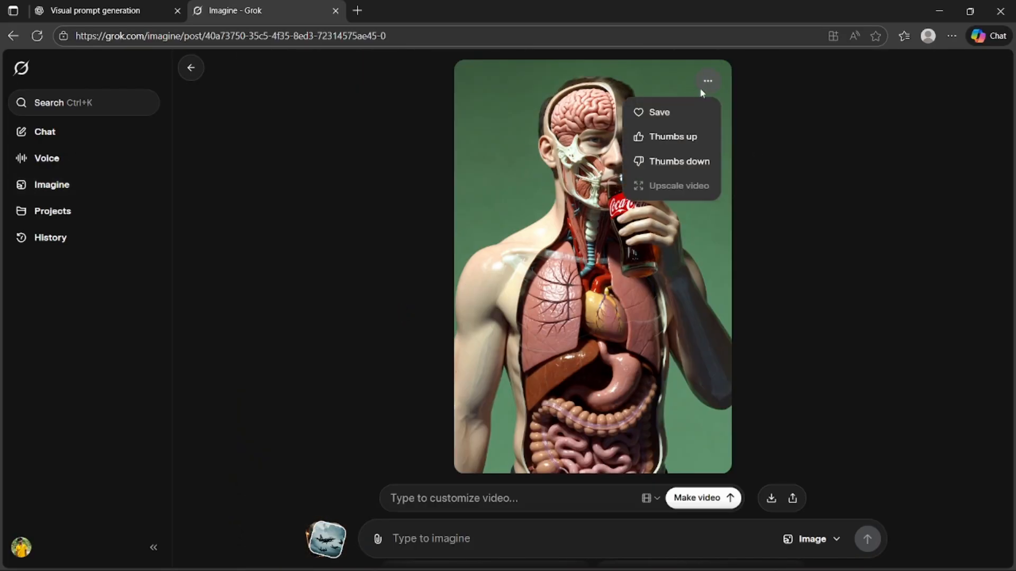
{"action": "right_click", "coordinate": [677, 335]}
{"action": "left_click", "coordinate": [872, 224]}
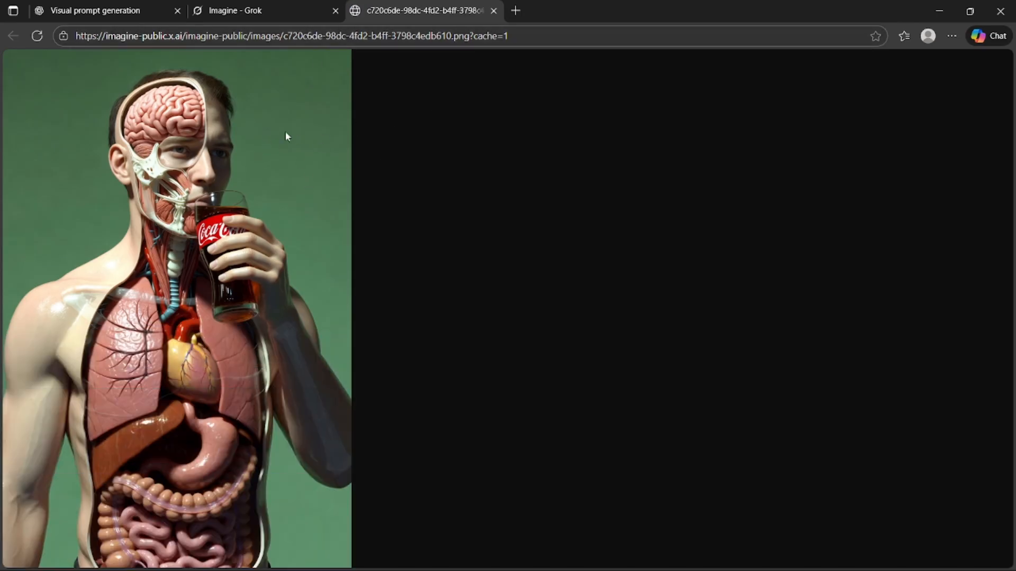
- Return to the Grok Imagine post and save the full-body anatomical image as the JPEG file "download" in the Downloads folder
{"action": "left_click", "coordinate": [272, 2]}
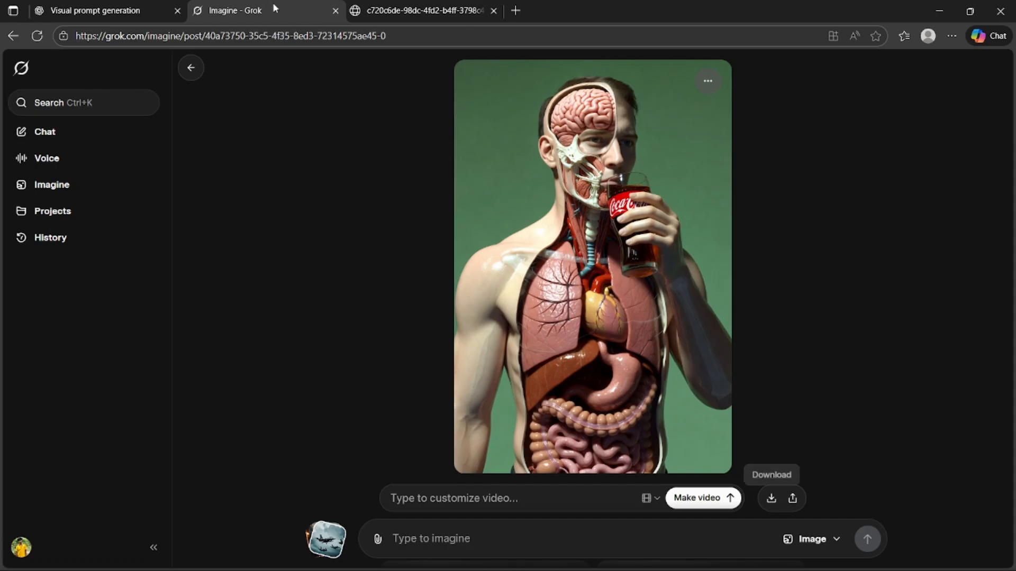
{"action": "right_click", "coordinate": [592, 293]}
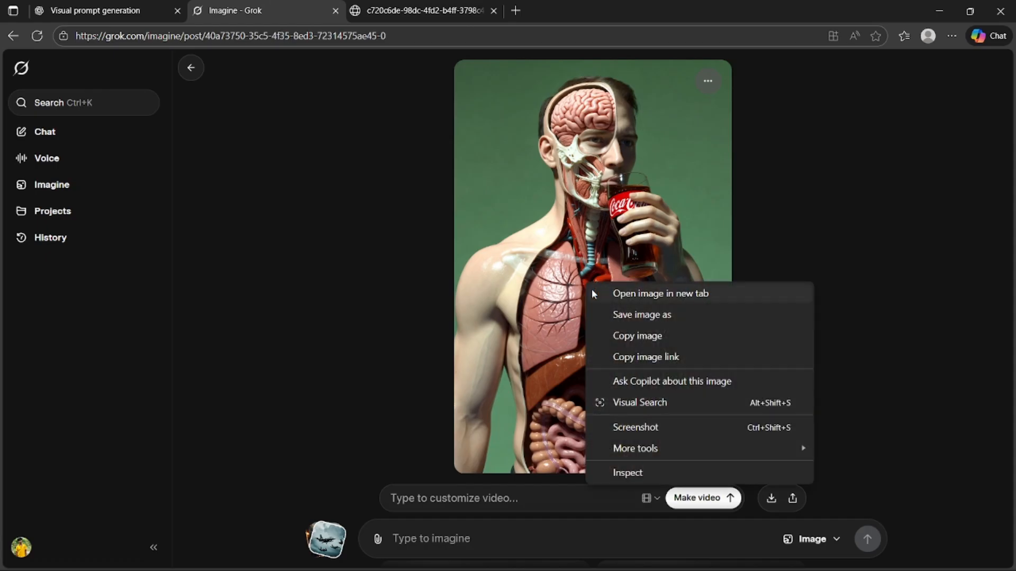
{"action": "left_click", "coordinate": [622, 314]}
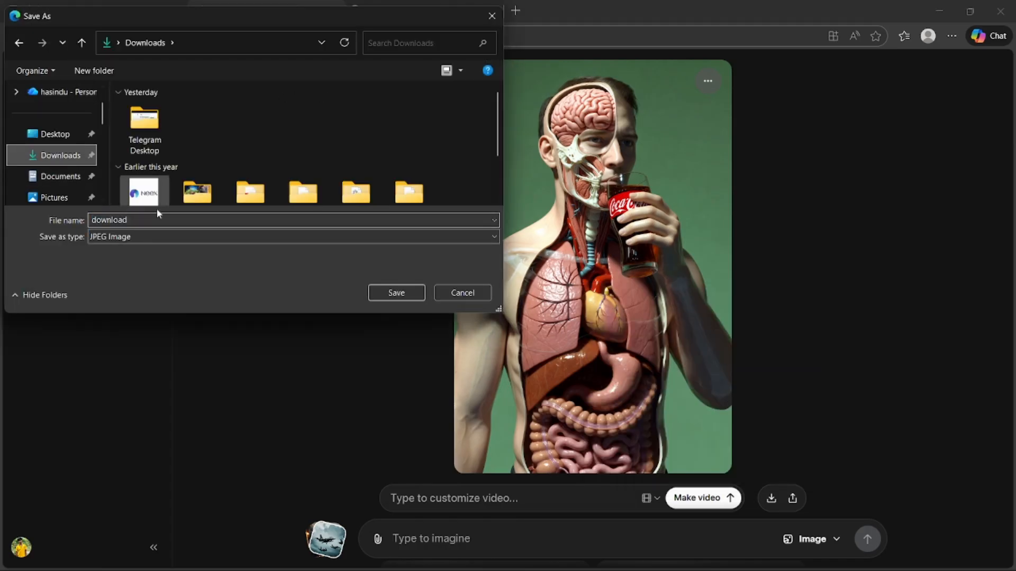
{"action": "left_click", "coordinate": [415, 295]}
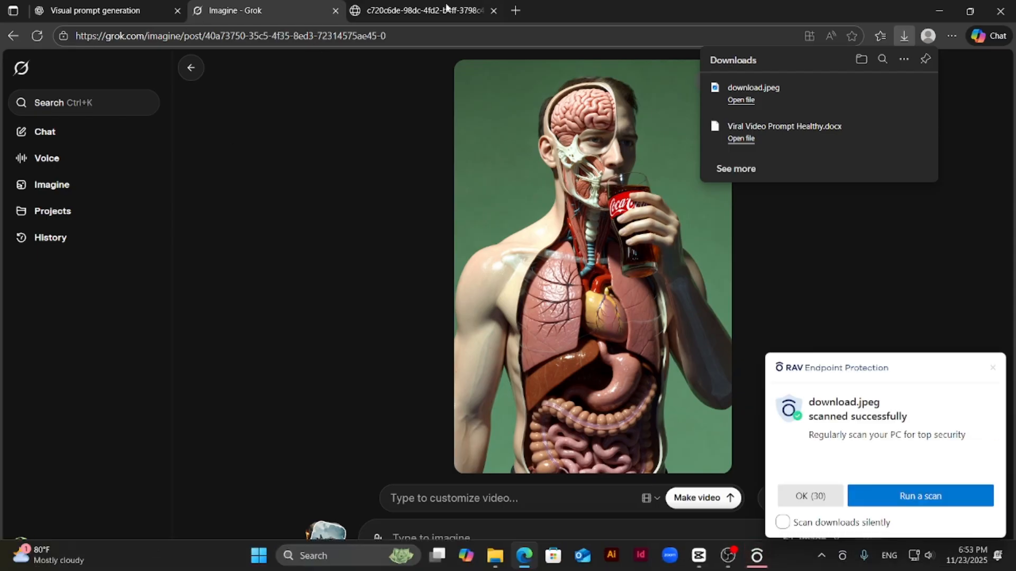
- Copy the "Stomach Close-Up: Cocola Drink Entering" description from ChatGPT and generate images from it in Grok Imagine
{"action": "left_click", "coordinate": [122, 10]}
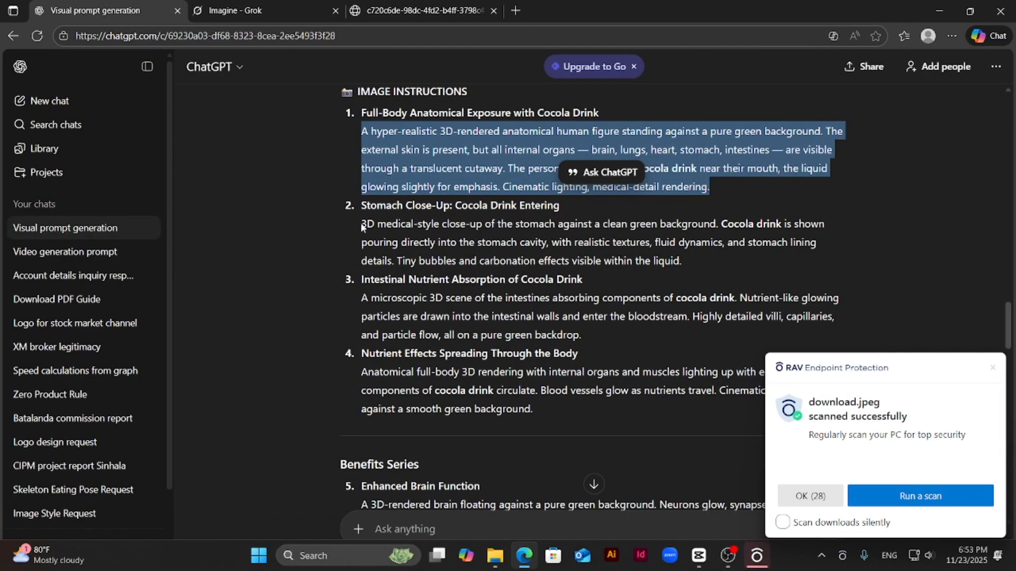
{"action": "left_click_drag", "start_coordinate": [362, 223], "coordinate": [683, 255]}
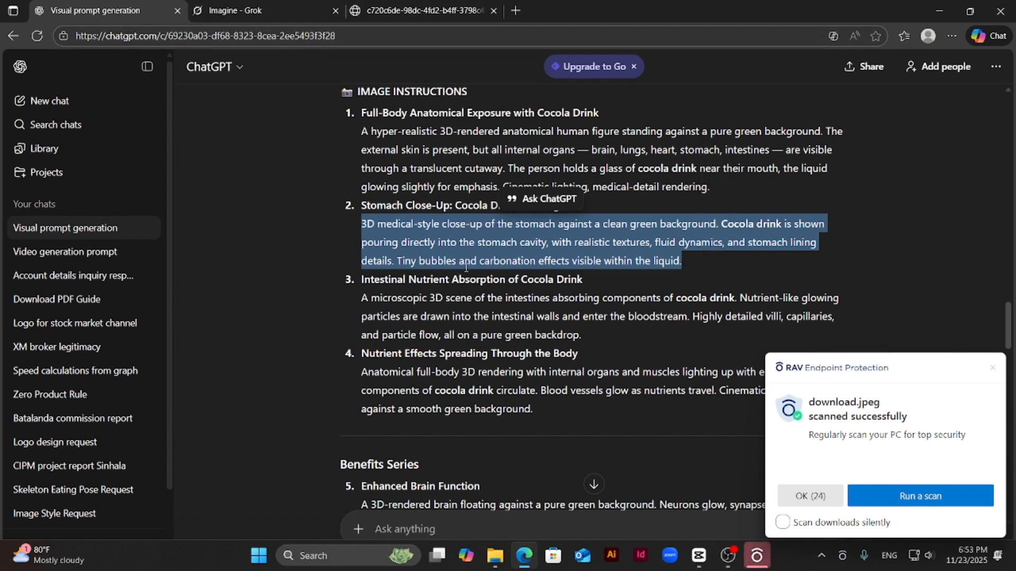
{"action": "left_click", "coordinate": [268, 6]}
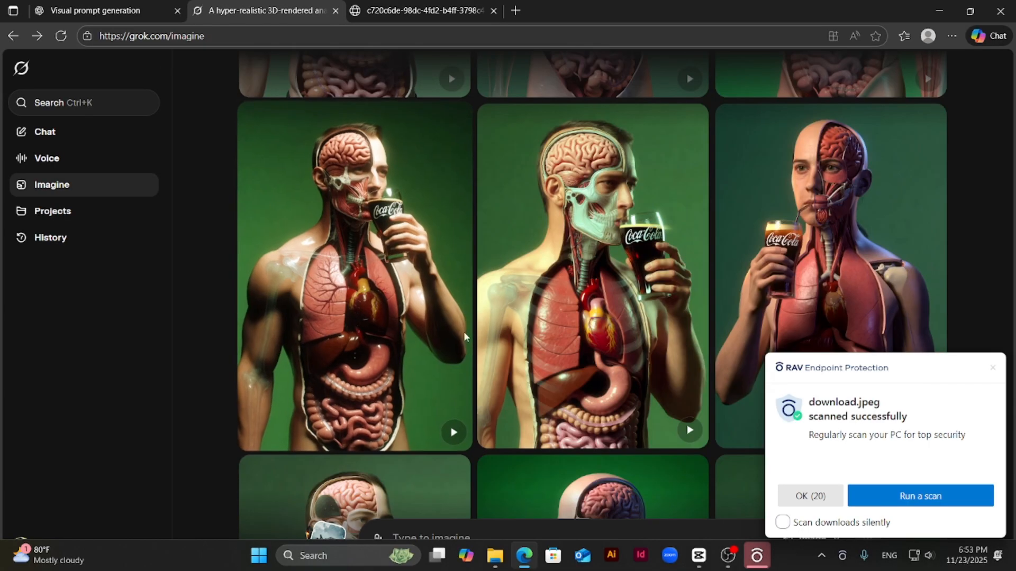
{"action": "right_click", "coordinate": [474, 534]}
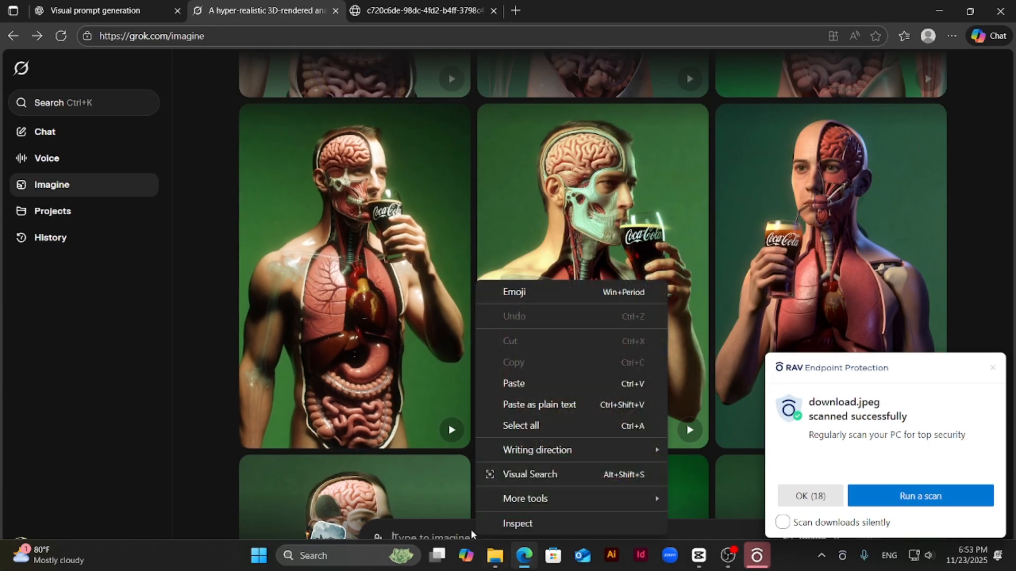
{"action": "left_click", "coordinate": [514, 384]}
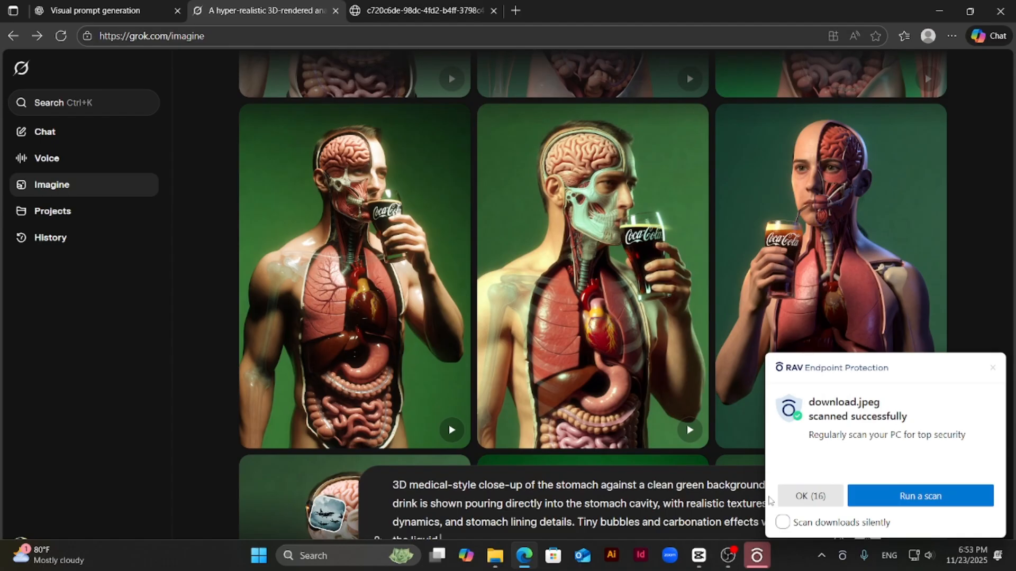
{"action": "left_click", "coordinate": [810, 496]}
{"action": "left_click", "coordinate": [866, 545]}
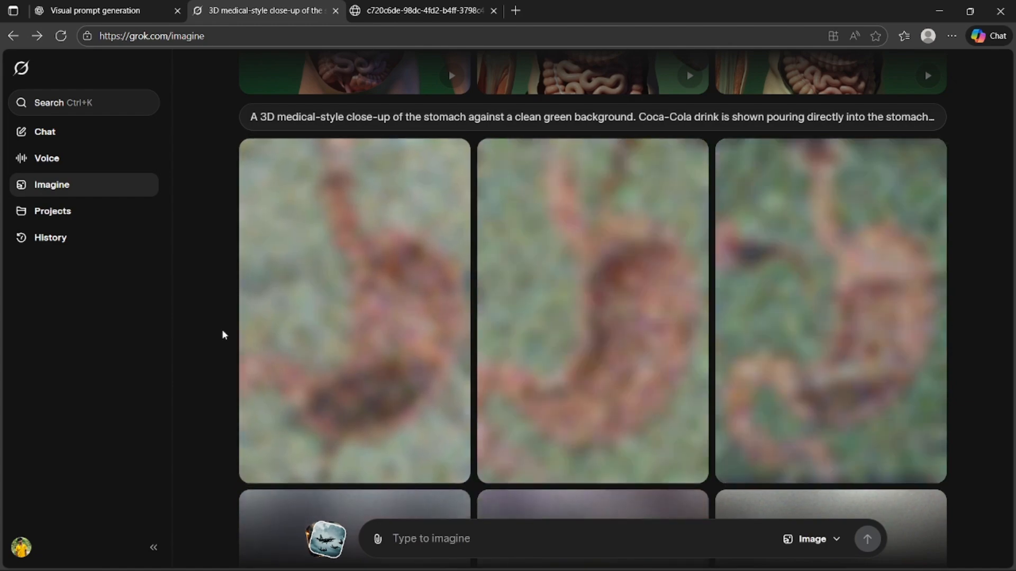
- Examine the generated stomach close-ups and compare how each one shows the cola pouring into the stomach
{"action": "scroll", "coordinate": [383, 326], "scroll_direction": "down", "scroll_amount": 2}
{"action": "scroll", "coordinate": [383, 327], "scroll_direction": "up", "scroll_amount": 3}
{"action": "scroll", "coordinate": [383, 327], "scroll_direction": "down", "scroll_amount": 1}
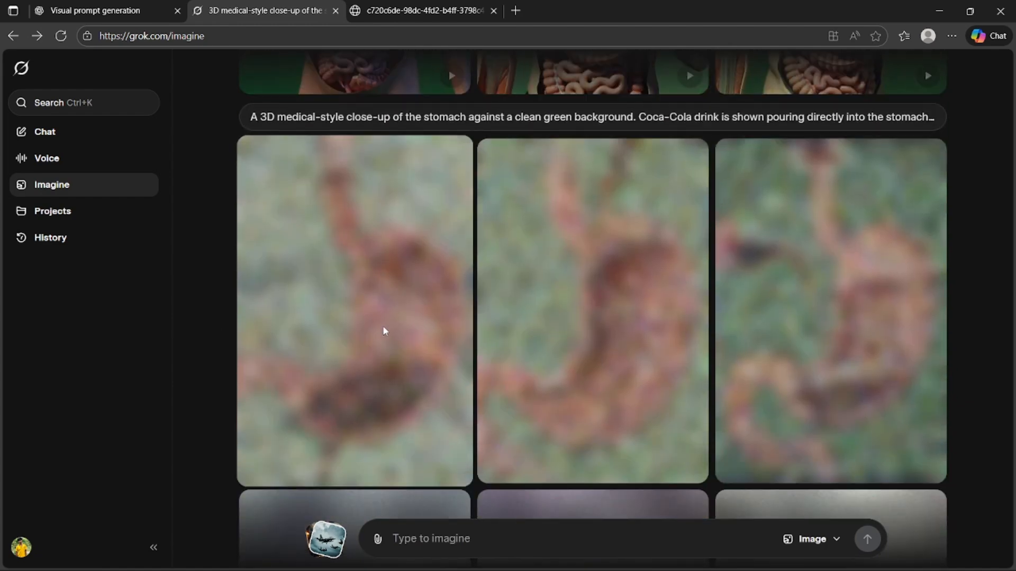
{"action": "scroll", "coordinate": [383, 331], "scroll_direction": "down", "scroll_amount": 5}
{"action": "scroll", "coordinate": [383, 331], "scroll_direction": "up", "scroll_amount": 3}
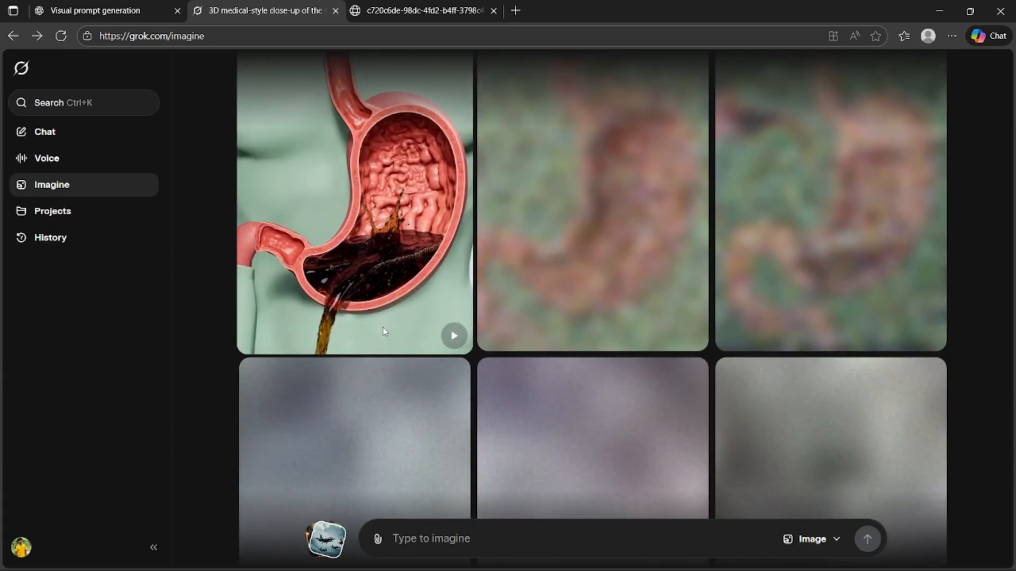
{"action": "scroll", "coordinate": [385, 331], "scroll_direction": "up", "scroll_amount": 5}
{"action": "scroll", "coordinate": [385, 331], "scroll_direction": "down", "scroll_amount": 4}
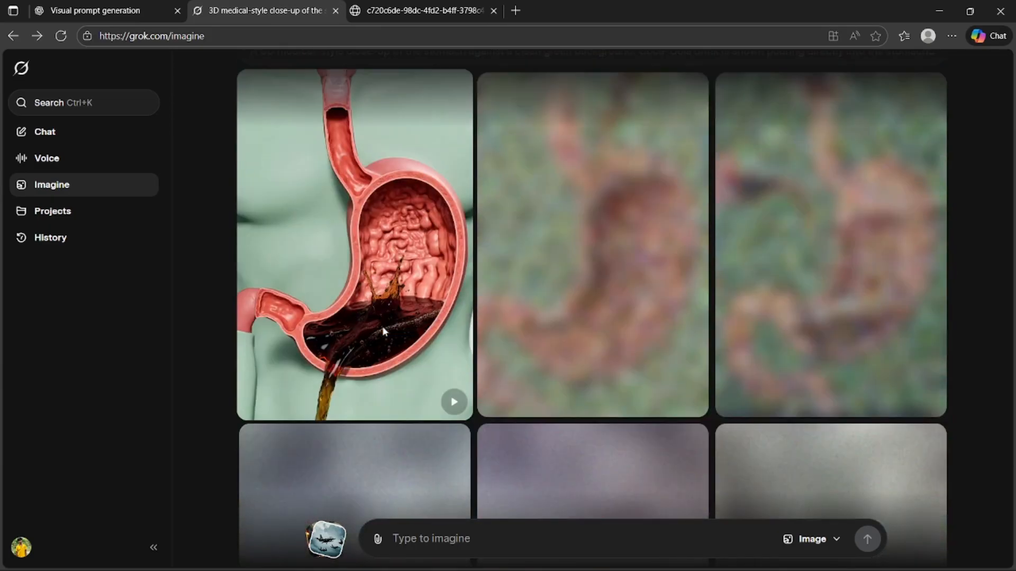
{"action": "scroll", "coordinate": [383, 330], "scroll_direction": "down", "scroll_amount": 2}
{"action": "scroll", "coordinate": [383, 330], "scroll_direction": "up", "scroll_amount": 2}
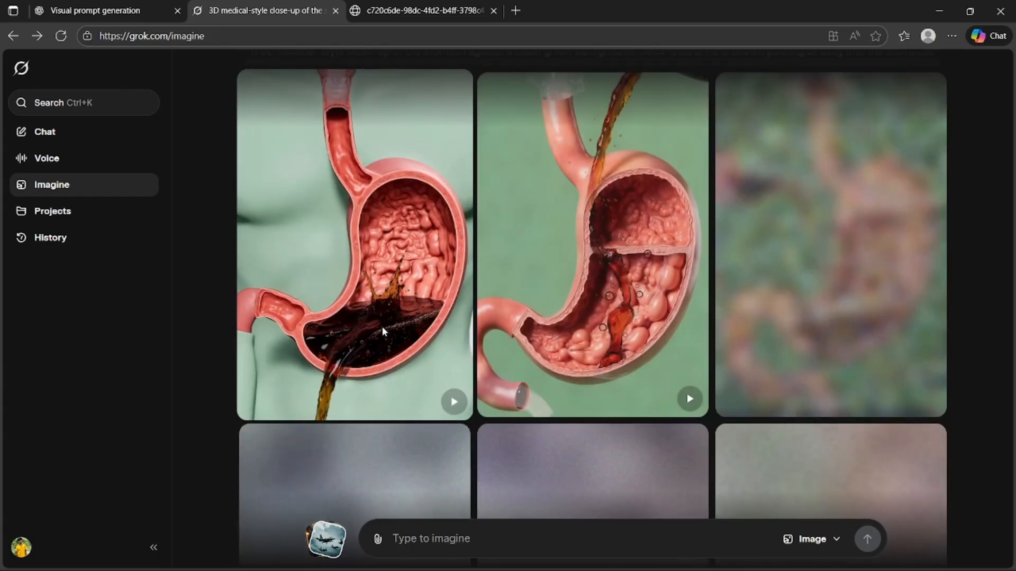
{"action": "scroll", "coordinate": [383, 330], "scroll_direction": "down", "scroll_amount": 1}
{"action": "scroll", "coordinate": [383, 331], "scroll_direction": "down", "scroll_amount": 4}
{"action": "scroll", "coordinate": [383, 331], "scroll_direction": "up", "scroll_amount": 4}
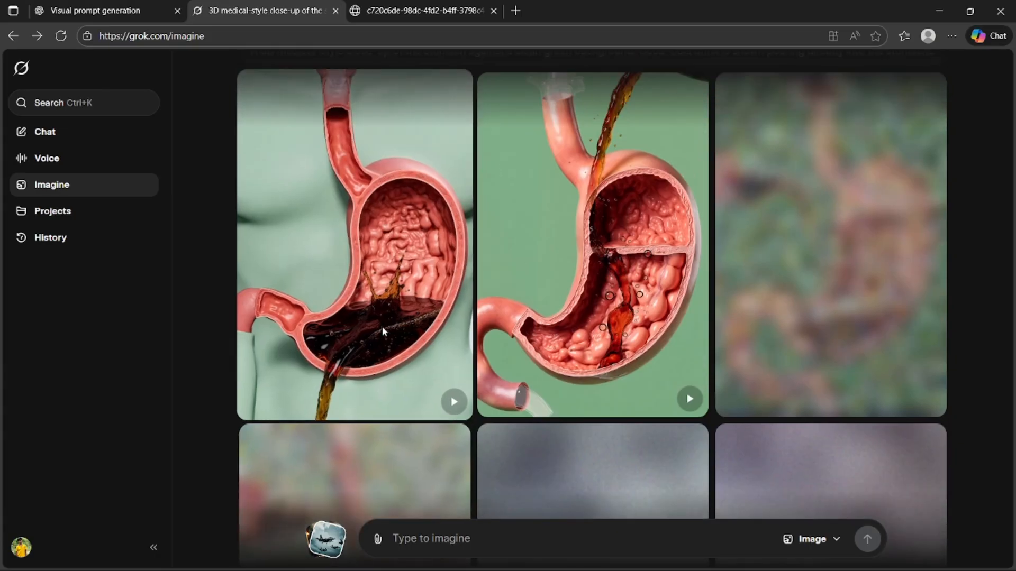
{"action": "scroll", "coordinate": [383, 331], "scroll_direction": "down", "scroll_amount": 1}
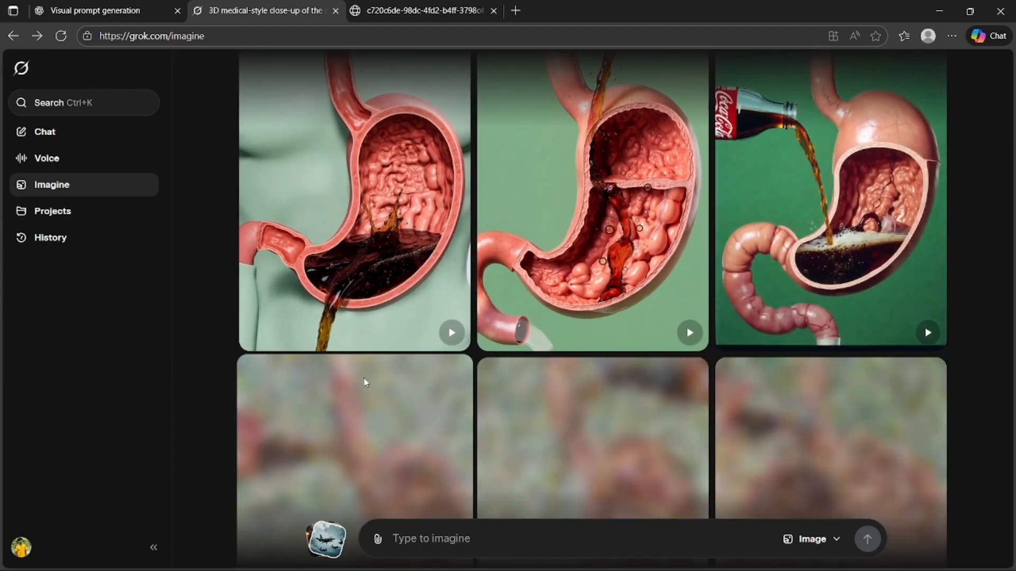
{"action": "scroll", "coordinate": [368, 329], "scroll_direction": "down", "scroll_amount": 5}
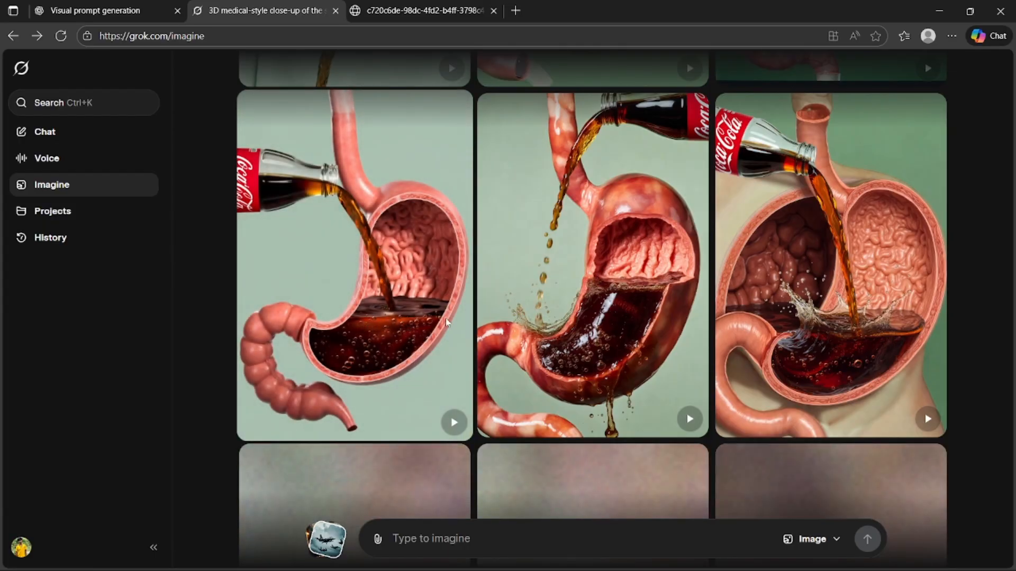
{"action": "scroll", "coordinate": [446, 317], "scroll_direction": "down", "scroll_amount": 4}
{"action": "scroll", "coordinate": [446, 317], "scroll_direction": "up", "scroll_amount": 5}
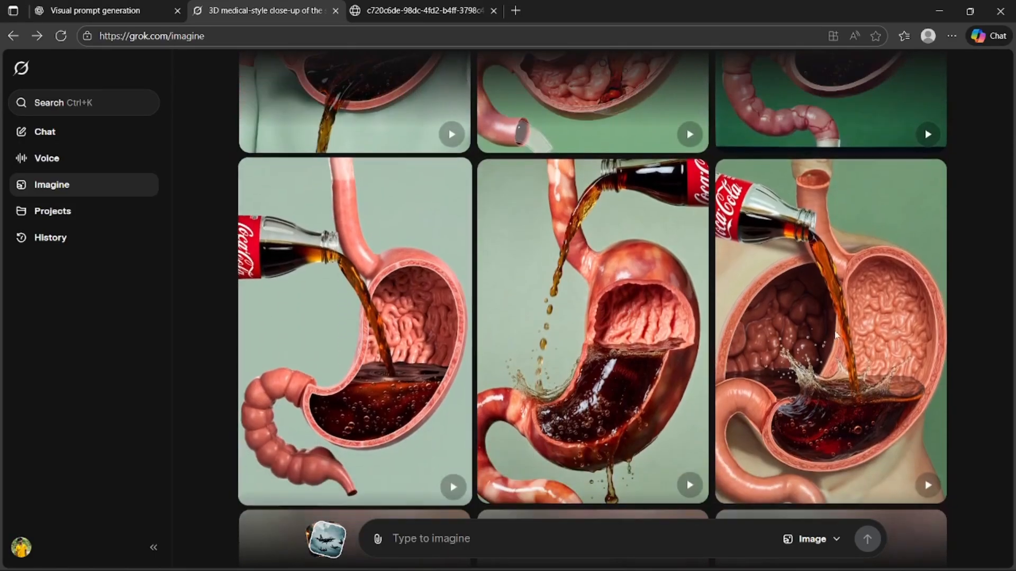
{"action": "scroll", "coordinate": [429, 213], "scroll_direction": "up", "scroll_amount": 4}
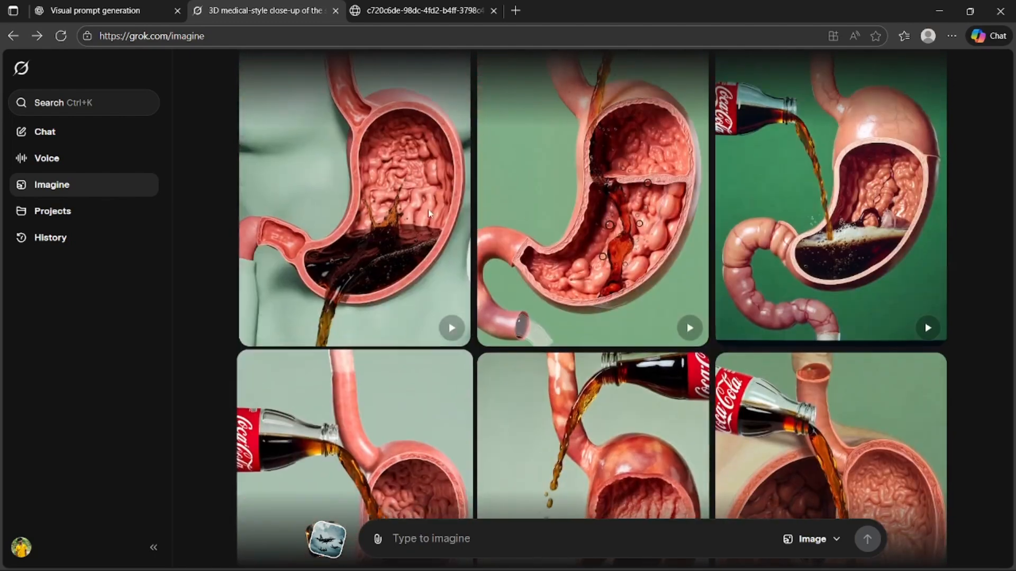
{"action": "scroll", "coordinate": [382, 154], "scroll_direction": "up", "scroll_amount": 4}
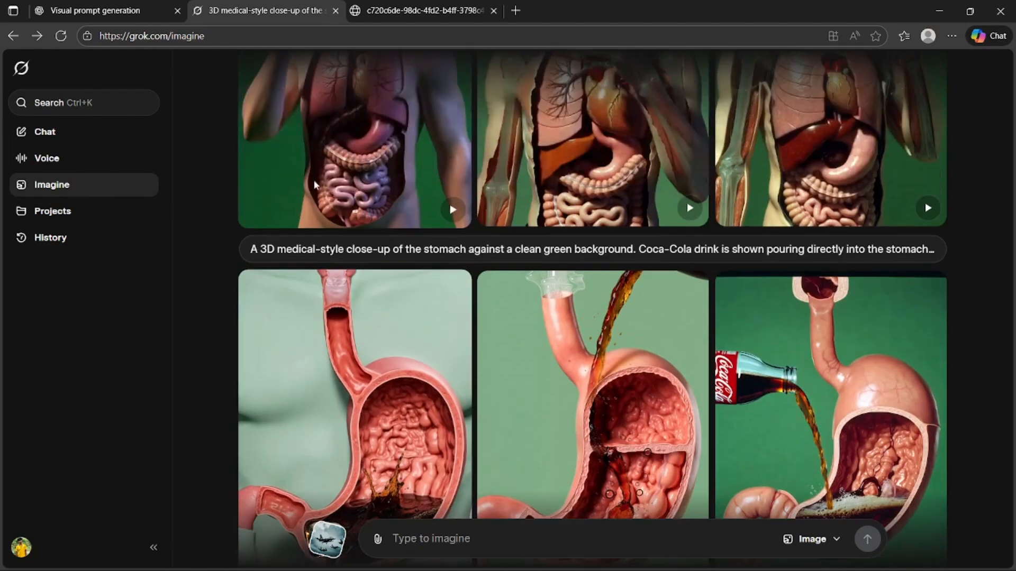
{"action": "scroll", "coordinate": [396, 312], "scroll_direction": "down", "scroll_amount": 3}
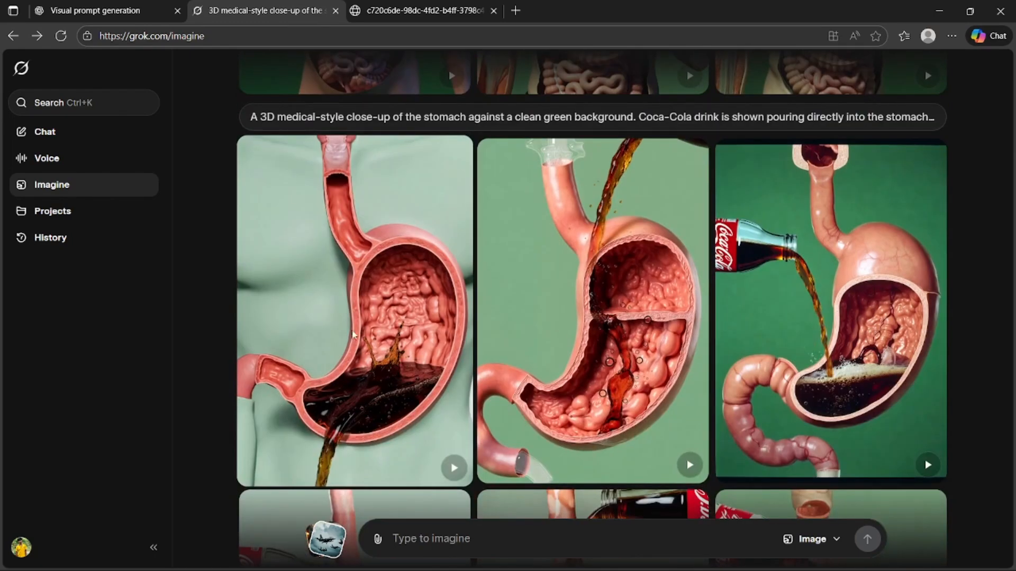
{"action": "scroll", "coordinate": [354, 335], "scroll_direction": "down", "scroll_amount": 10}
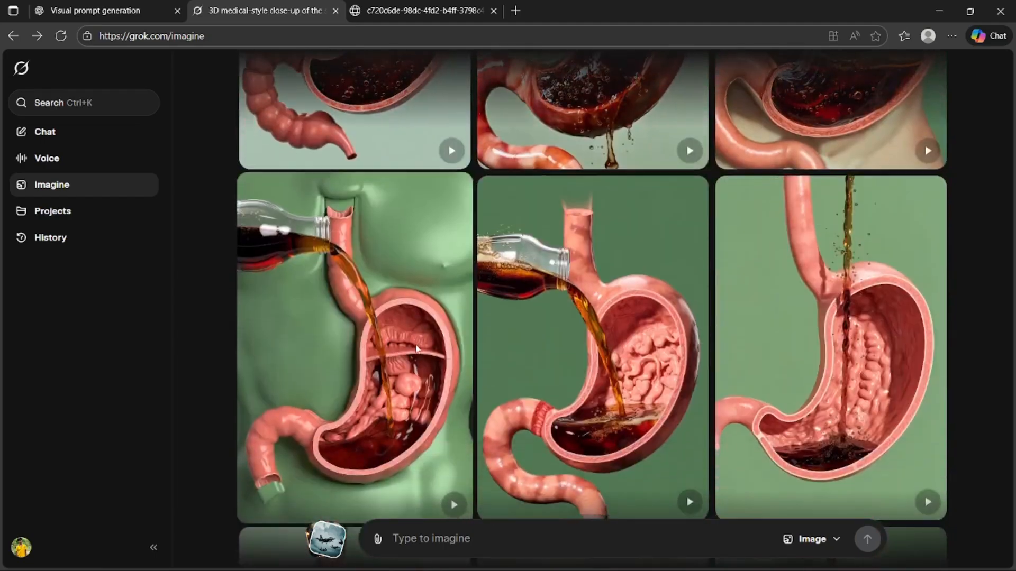
{"action": "scroll", "coordinate": [416, 348], "scroll_direction": "down", "scroll_amount": 4}
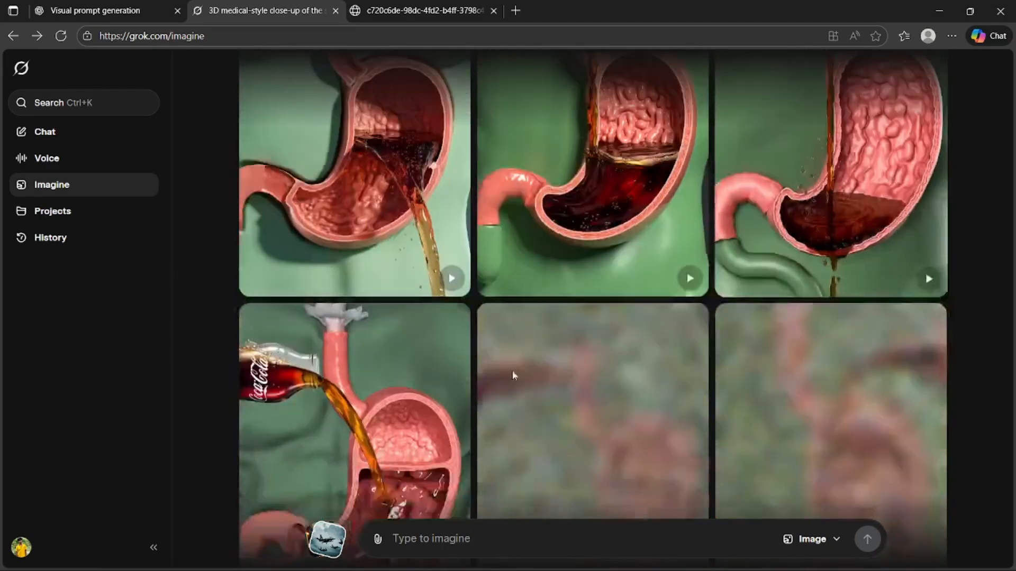
{"action": "scroll", "coordinate": [420, 360], "scroll_direction": "down", "scroll_amount": 4}
{"action": "scroll", "coordinate": [360, 328], "scroll_direction": "up", "scroll_amount": 2}
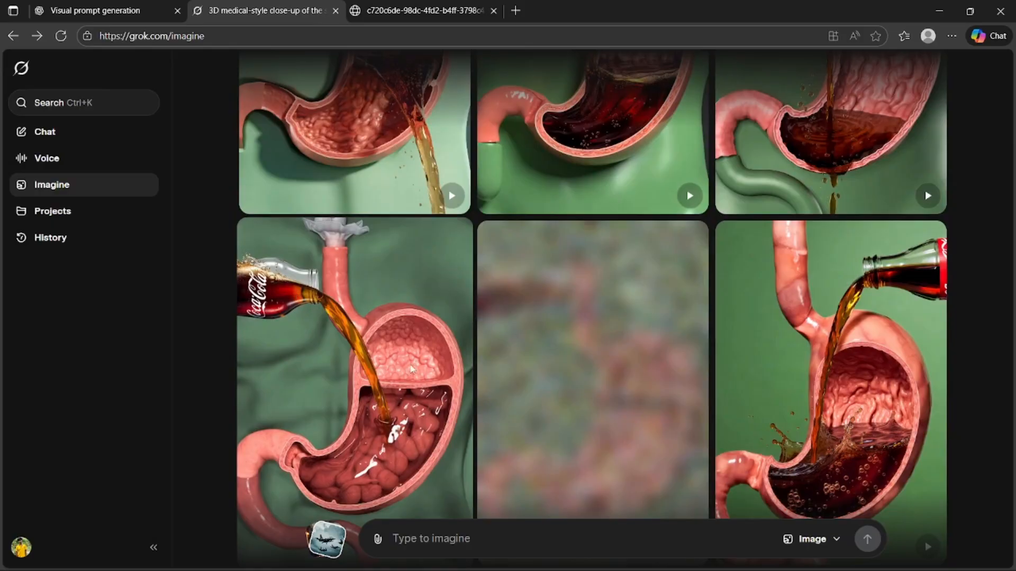
{"action": "scroll", "coordinate": [485, 410], "scroll_direction": "down", "scroll_amount": 7}
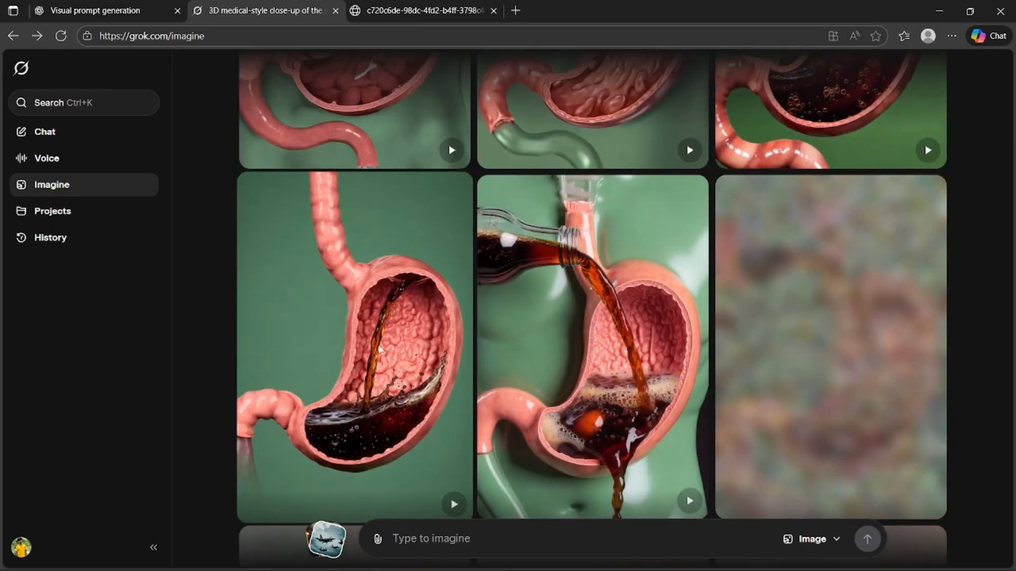
{"action": "scroll", "coordinate": [380, 349], "scroll_direction": "down", "scroll_amount": 5}
{"action": "scroll", "coordinate": [755, 277], "scroll_direction": "up", "scroll_amount": 4}
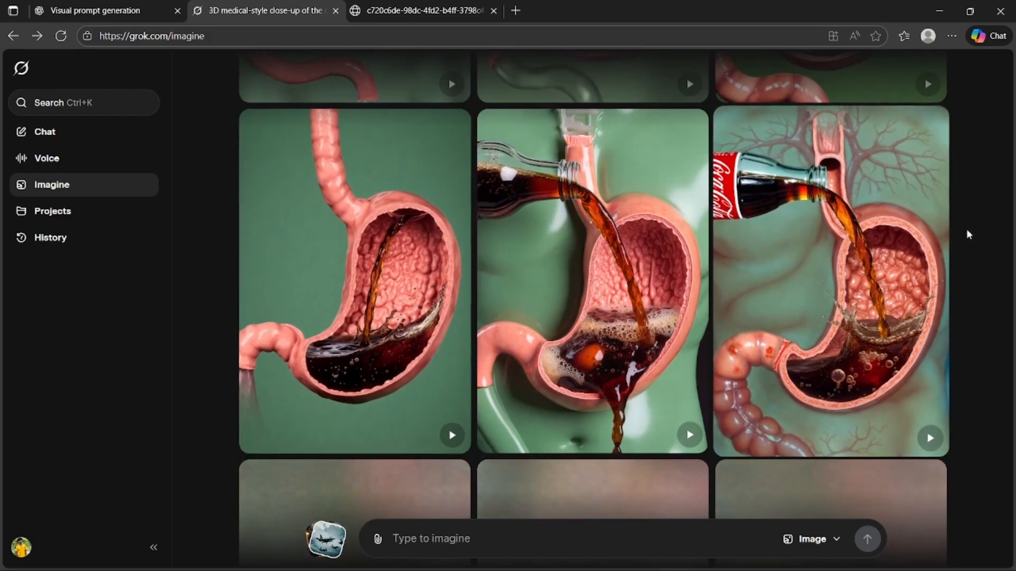
{"action": "scroll", "coordinate": [755, 297], "scroll_direction": "down", "scroll_amount": 7}
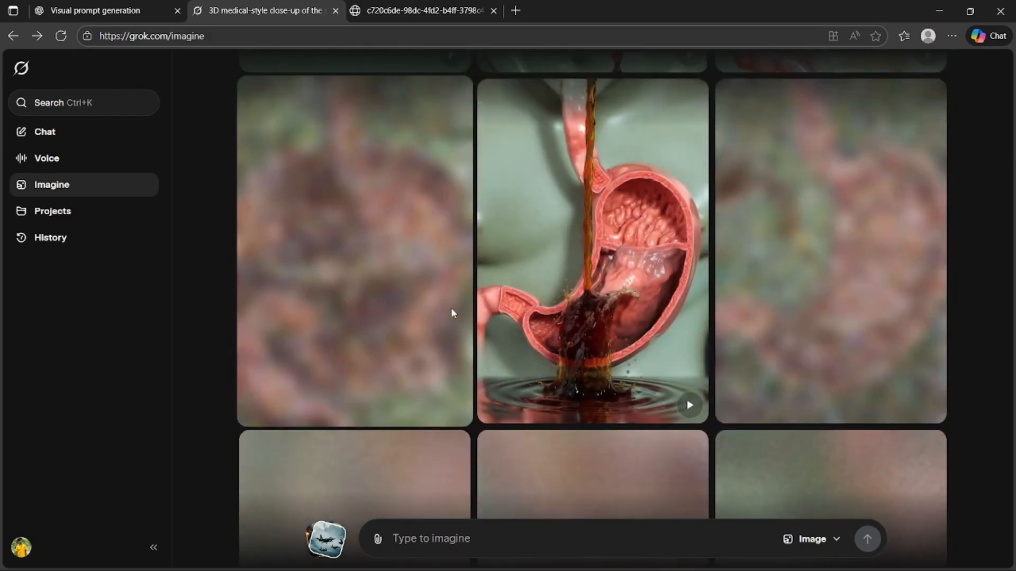
{"action": "scroll", "coordinate": [451, 313], "scroll_direction": "up", "scroll_amount": 8}
{"action": "scroll", "coordinate": [304, 270], "scroll_direction": "down", "scroll_amount": 2}
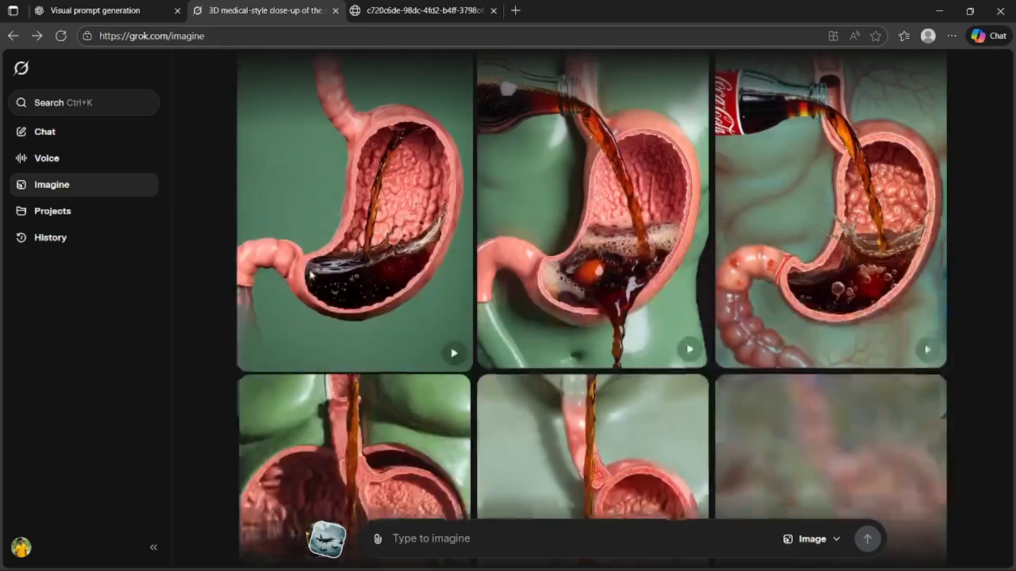
{"action": "scroll", "coordinate": [311, 274], "scroll_direction": "down", "scroll_amount": 6}
{"action": "scroll", "coordinate": [385, 278], "scroll_direction": "up", "scroll_amount": 4}
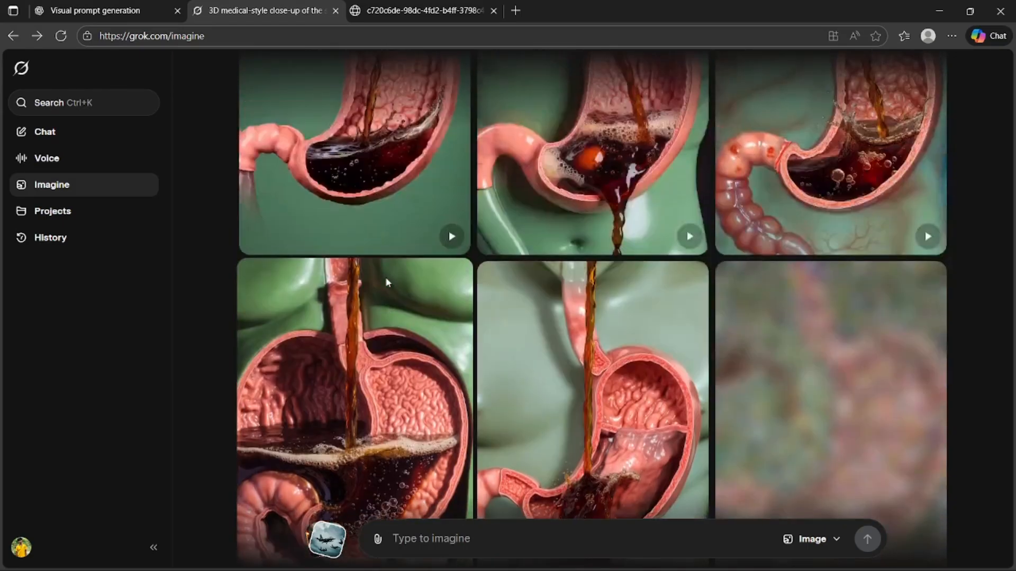
{"action": "scroll", "coordinate": [385, 278], "scroll_direction": "down", "scroll_amount": 10}
{"action": "scroll", "coordinate": [385, 277], "scroll_direction": "up", "scroll_amount": 8}
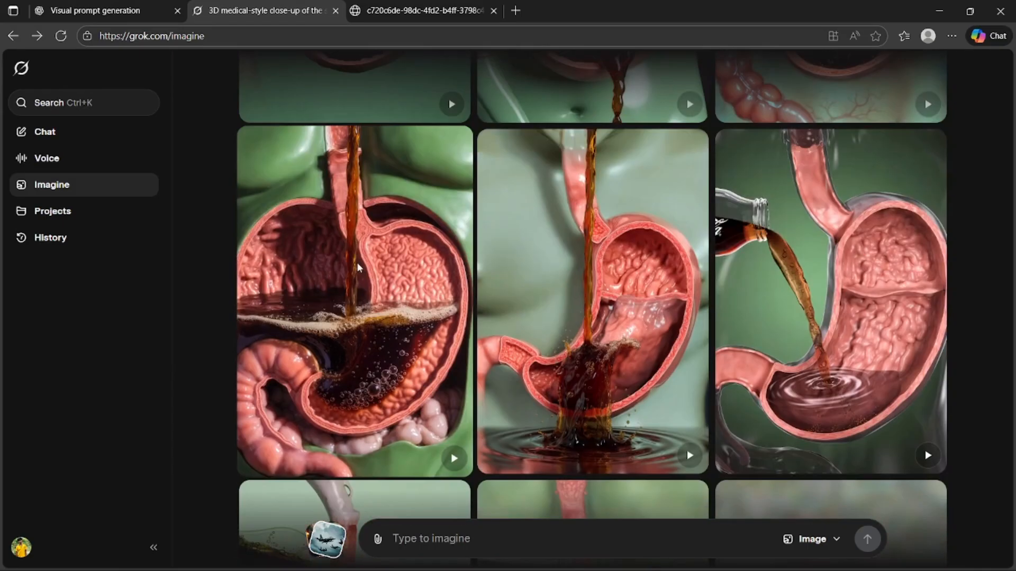
- Save the image of the cutaway stomach with cola flowing down inside and no bottle as the JPEG "download (1)" in Downloads
{"action": "scroll", "coordinate": [358, 264], "scroll_direction": "up", "scroll_amount": 5}
{"action": "right_click", "coordinate": [364, 237]}
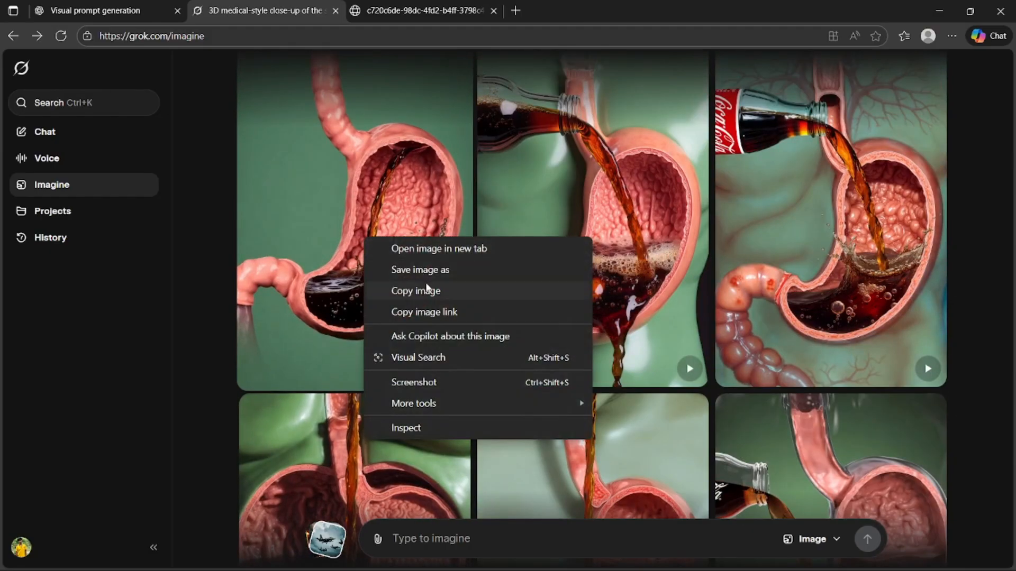
{"action": "left_click", "coordinate": [403, 271]}
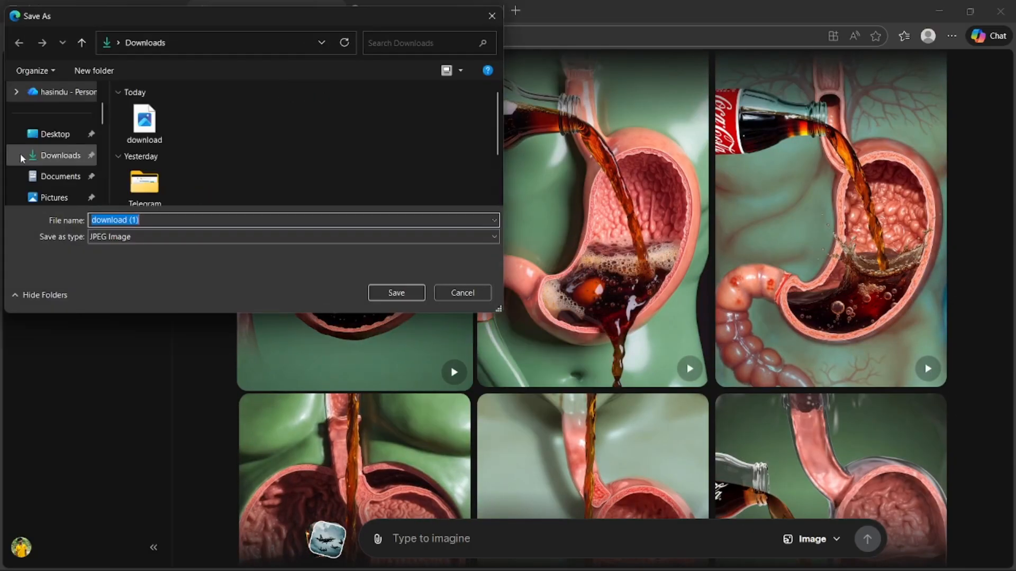
{"action": "left_click", "coordinate": [31, 155]}
{"action": "left_click", "coordinate": [397, 293]}
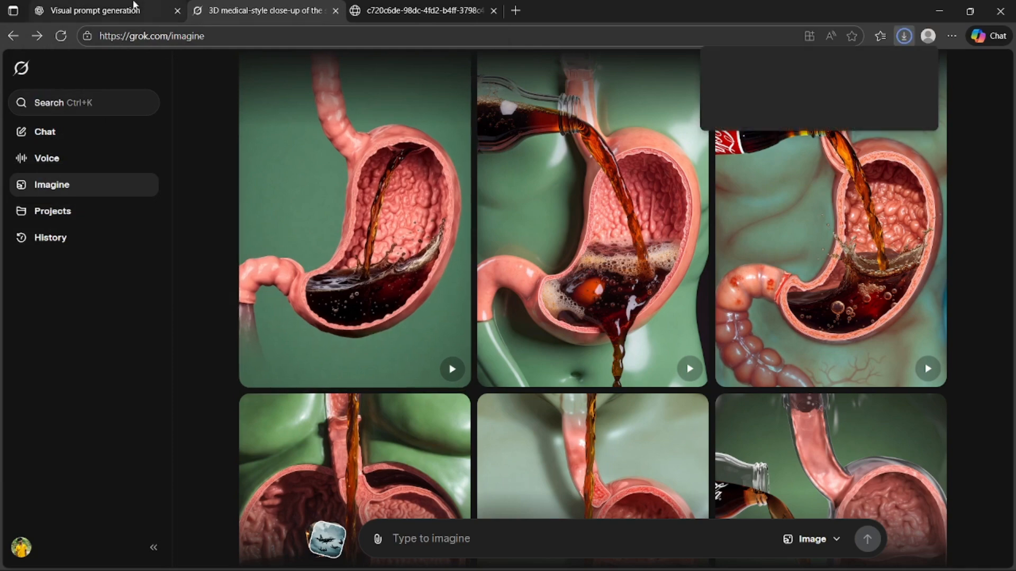
- Switch to ChatGPT and copy the "Intestinal Nutrient Absorption of Cocola Drink" description
{"action": "left_click", "coordinate": [96, 11]}
{"action": "left_click_drag", "start_coordinate": [358, 293], "coordinate": [582, 335]}
{"action": "key", "text": "ctrl+c"}
{"action": "scroll", "coordinate": [449, 460], "scroll_direction": "down", "scroll_amount": 5}
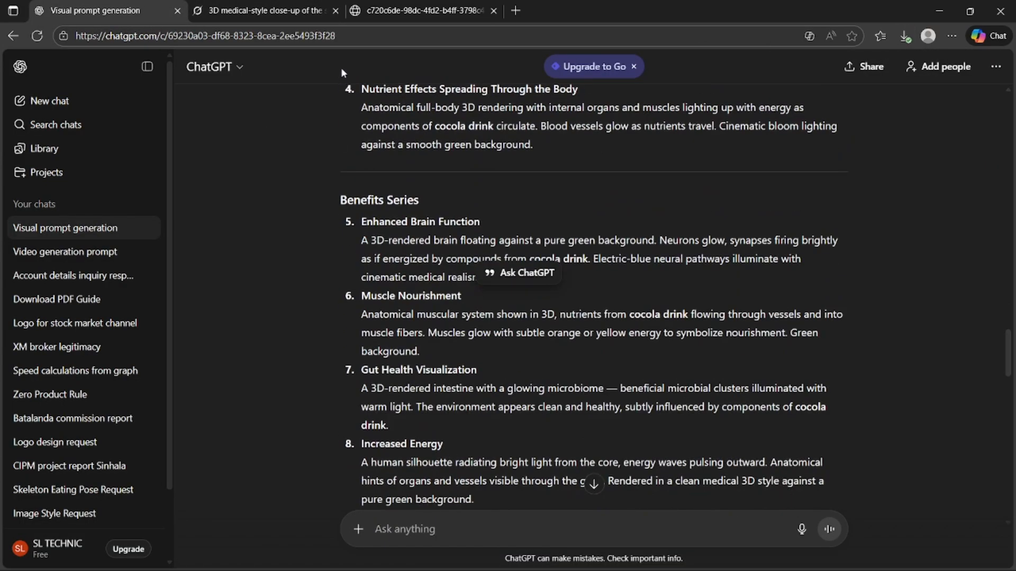
- Switch to Grok Imagine and generate images from the copied intestinal nutrient absorption description
{"action": "left_click", "coordinate": [264, 11]}
{"action": "right_click", "coordinate": [413, 541]}
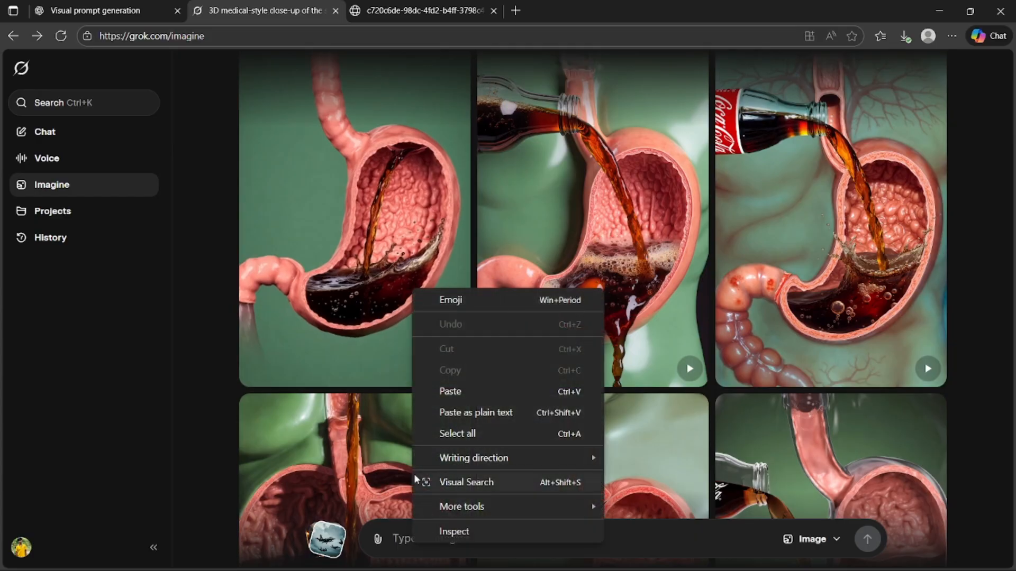
{"action": "left_click", "coordinate": [451, 392]}
{"action": "left_click", "coordinate": [868, 541]}
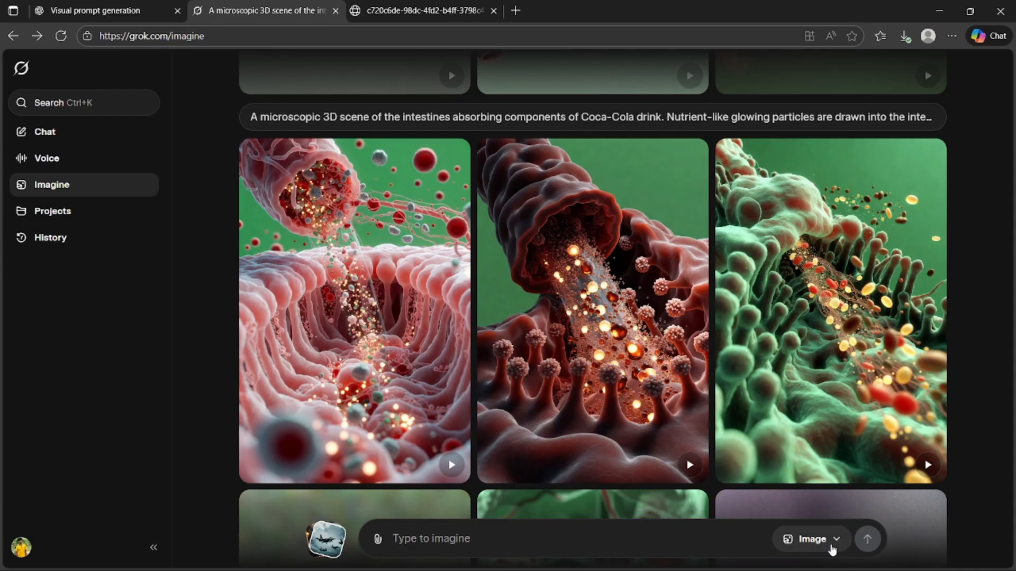
- Examine the generated intestine images and compare how each one shows the glowing nutrient particles being absorbed
{"action": "scroll", "coordinate": [814, 490], "scroll_direction": "down", "scroll_amount": 2}
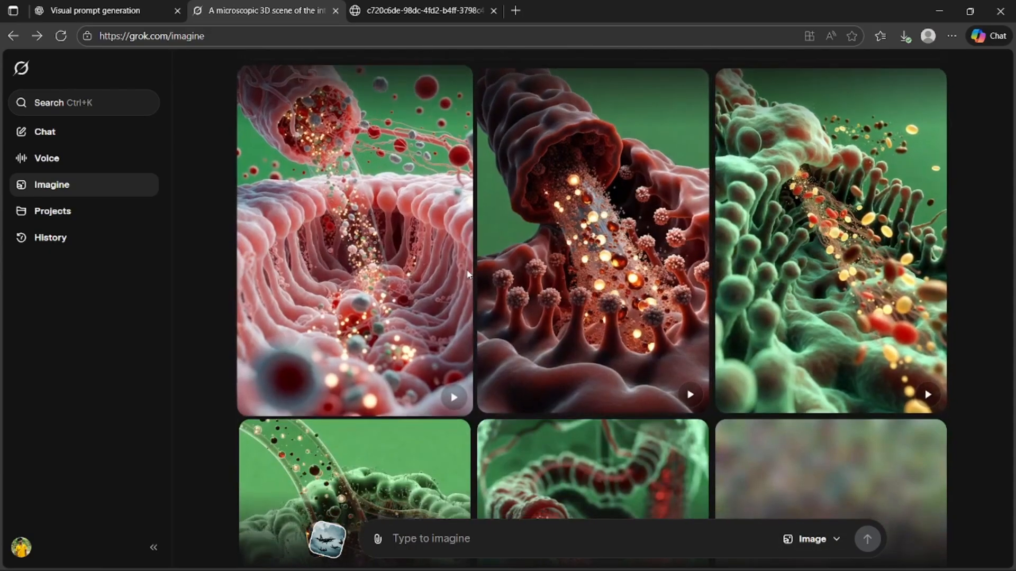
{"action": "scroll", "coordinate": [468, 274], "scroll_direction": "down", "scroll_amount": 3}
{"action": "scroll", "coordinate": [608, 257], "scroll_direction": "up", "scroll_amount": 3}
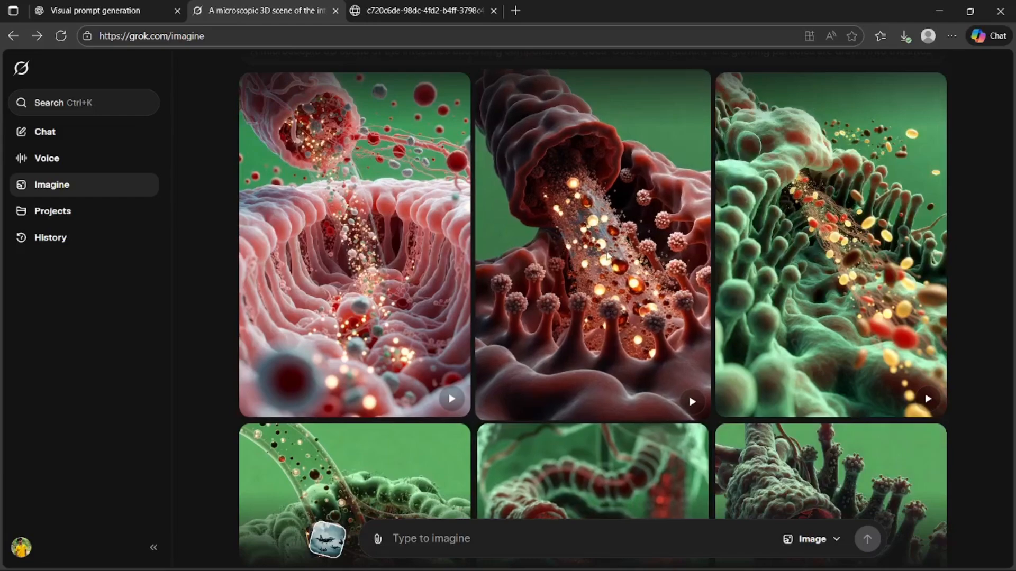
{"action": "scroll", "coordinate": [607, 258], "scroll_direction": "down", "scroll_amount": 3}
{"action": "scroll", "coordinate": [353, 224], "scroll_direction": "up", "scroll_amount": 3}
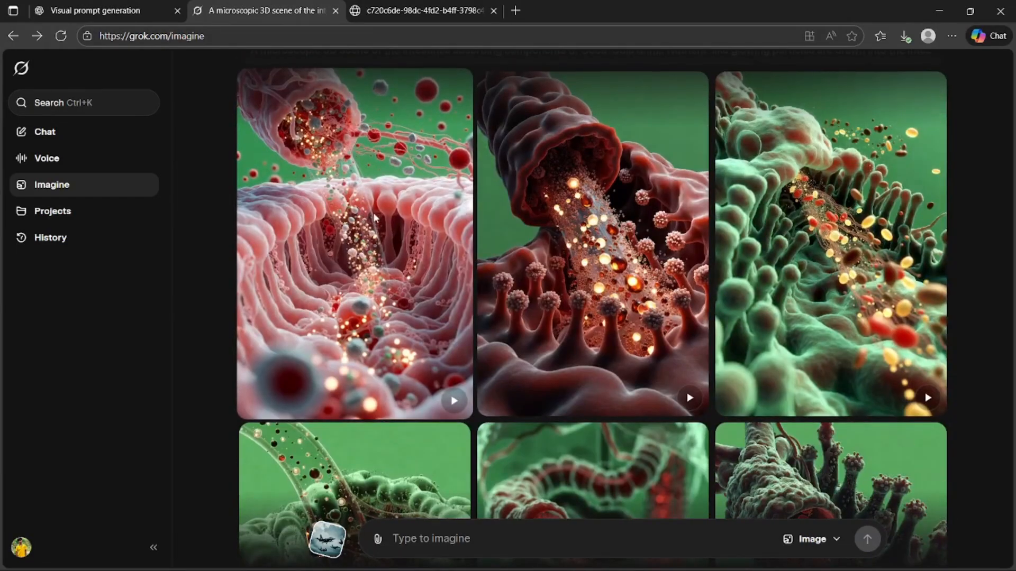
{"action": "scroll", "coordinate": [603, 222], "scroll_direction": "down", "scroll_amount": 7}
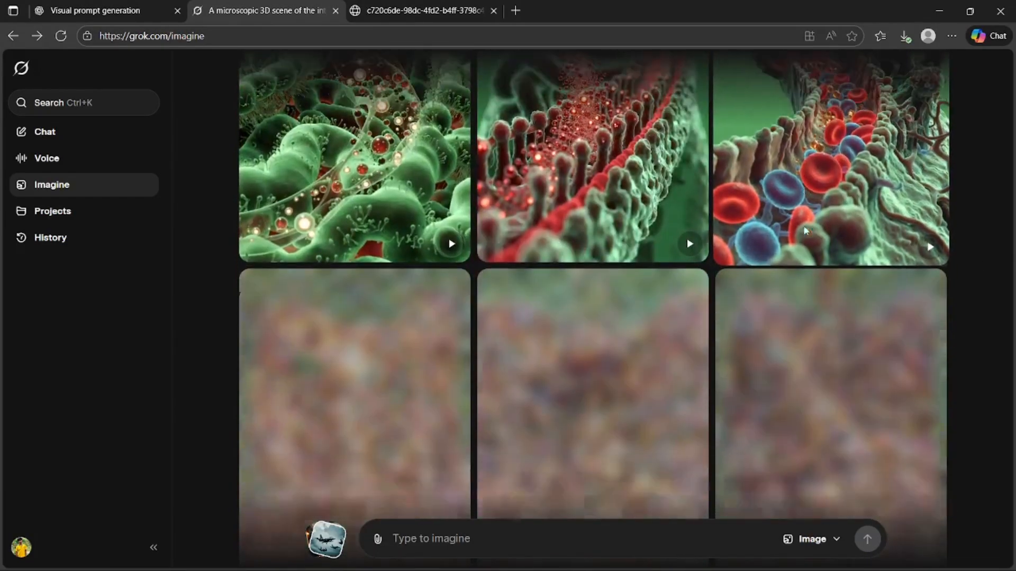
{"action": "scroll", "coordinate": [826, 232], "scroll_direction": "up", "scroll_amount": 2}
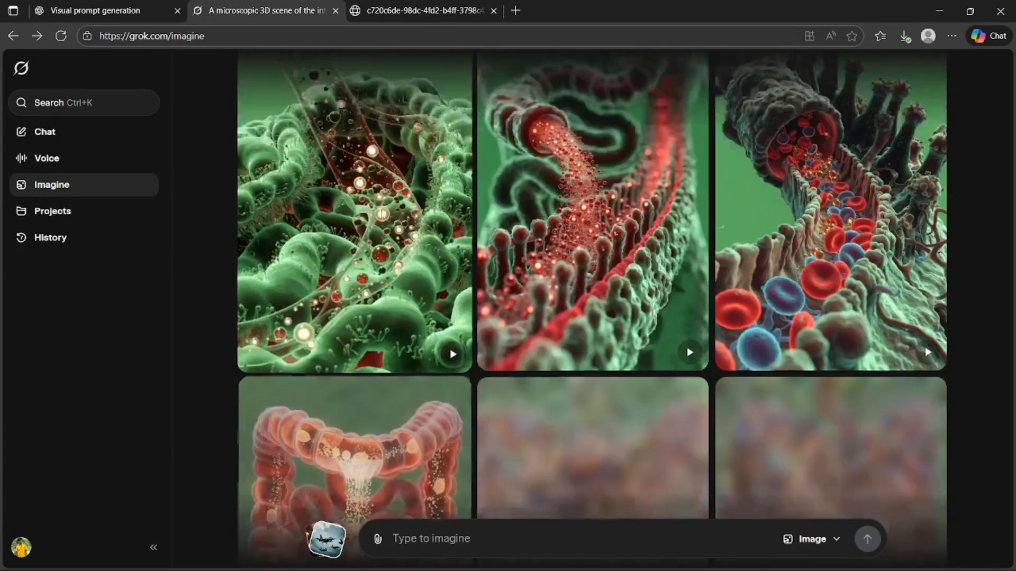
{"action": "scroll", "coordinate": [391, 214], "scroll_direction": "down", "scroll_amount": 6}
{"action": "scroll", "coordinate": [384, 209], "scroll_direction": "down", "scroll_amount": 1}
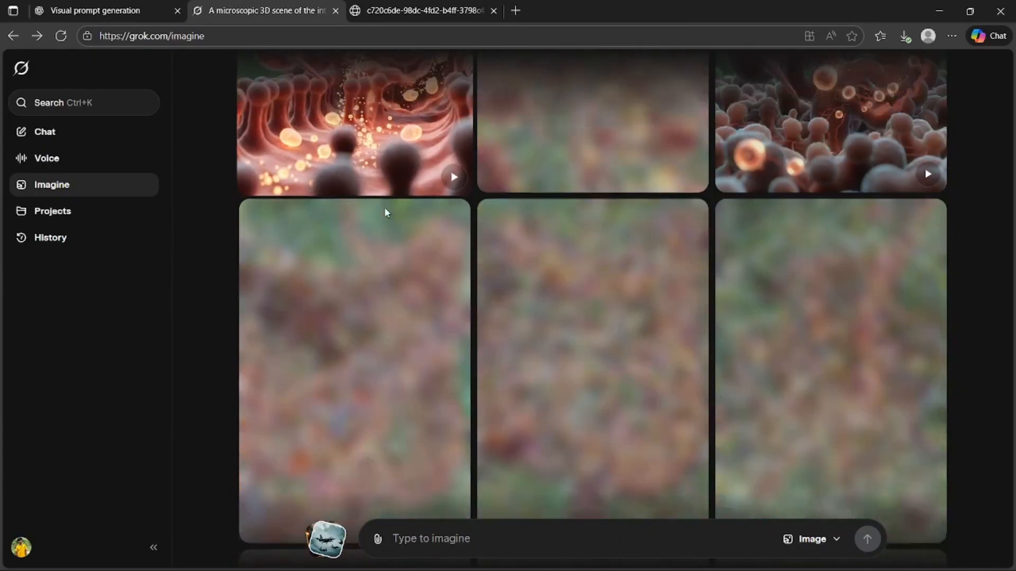
{"action": "scroll", "coordinate": [385, 209], "scroll_direction": "up", "scroll_amount": 3}
{"action": "scroll", "coordinate": [387, 208], "scroll_direction": "down", "scroll_amount": 1}
{"action": "scroll", "coordinate": [387, 208], "scroll_direction": "up", "scroll_amount": 2}
{"action": "scroll", "coordinate": [387, 211], "scroll_direction": "down", "scroll_amount": 5}
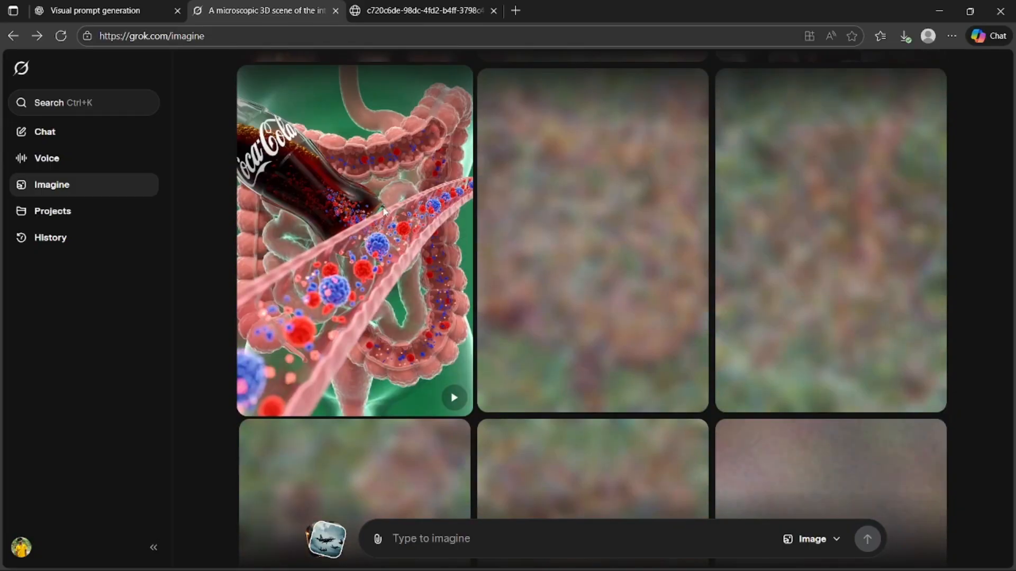
{"action": "scroll", "coordinate": [383, 210], "scroll_direction": "up", "scroll_amount": 6}
{"action": "scroll", "coordinate": [378, 208], "scroll_direction": "down", "scroll_amount": 4}
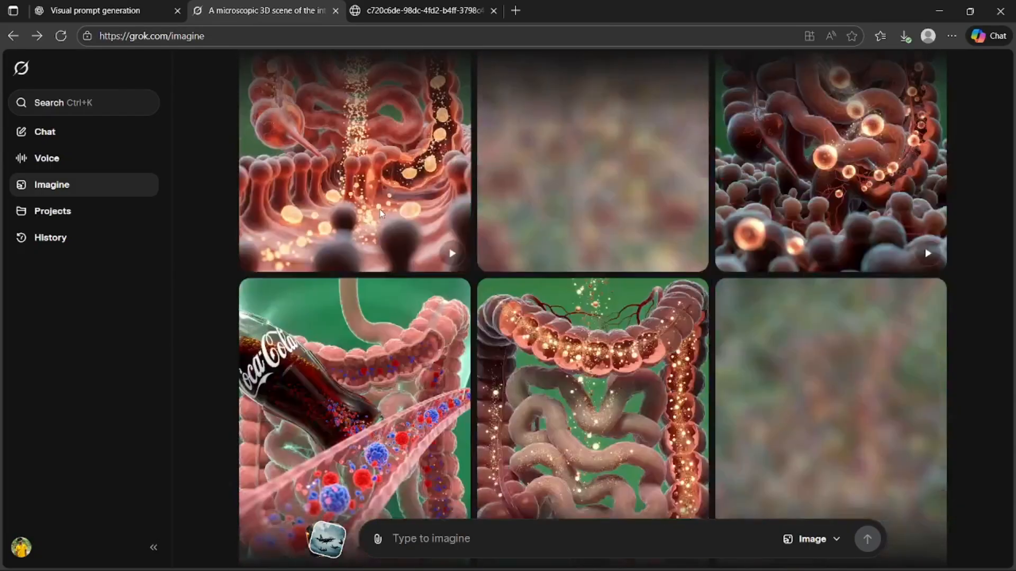
{"action": "scroll", "coordinate": [386, 206], "scroll_direction": "down", "scroll_amount": 4}
{"action": "scroll", "coordinate": [385, 207], "scroll_direction": "up", "scroll_amount": 7}
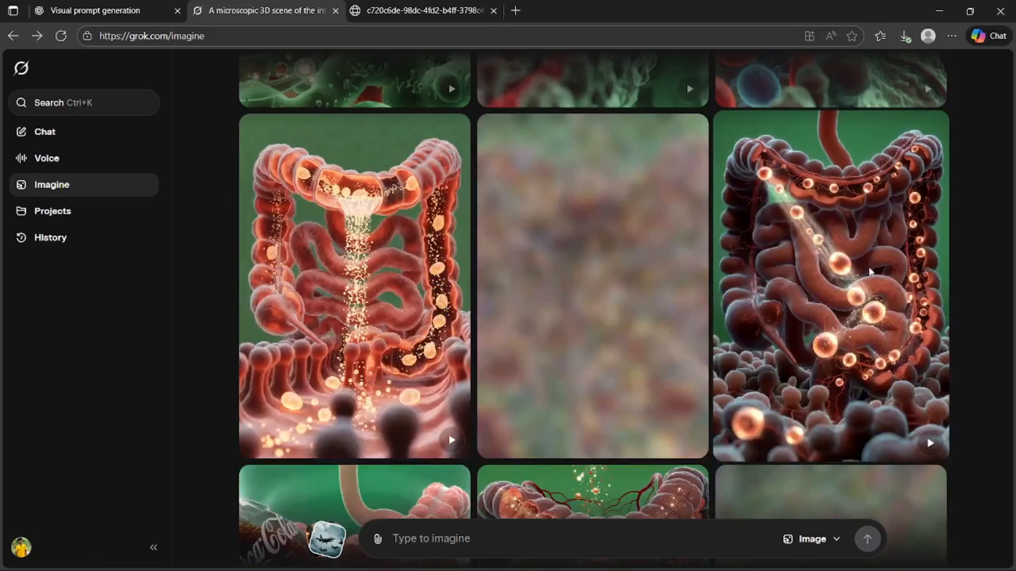
{"action": "scroll", "coordinate": [871, 271], "scroll_direction": "up", "scroll_amount": 5}
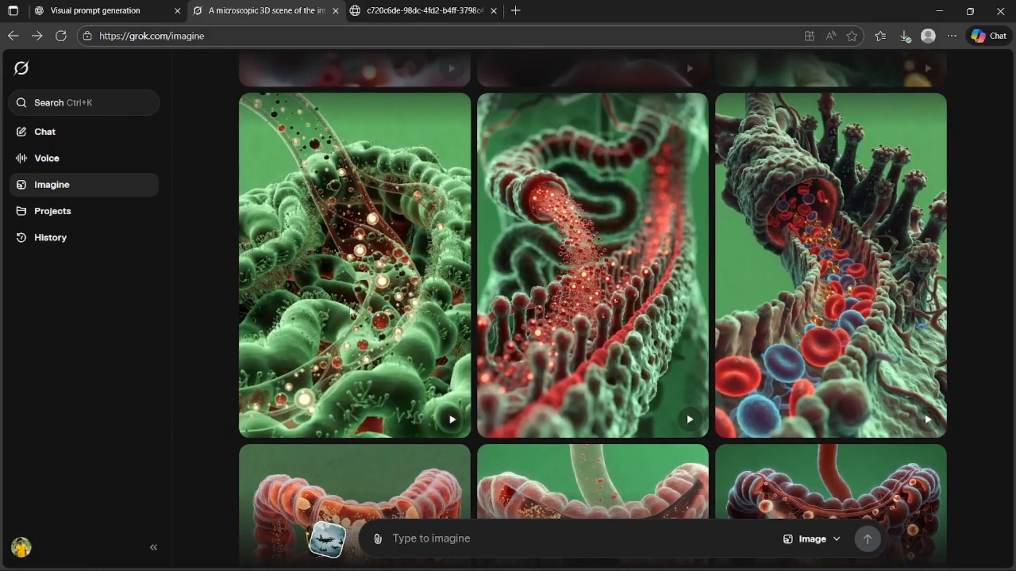
{"action": "scroll", "coordinate": [360, 269], "scroll_direction": "up", "scroll_amount": 5}
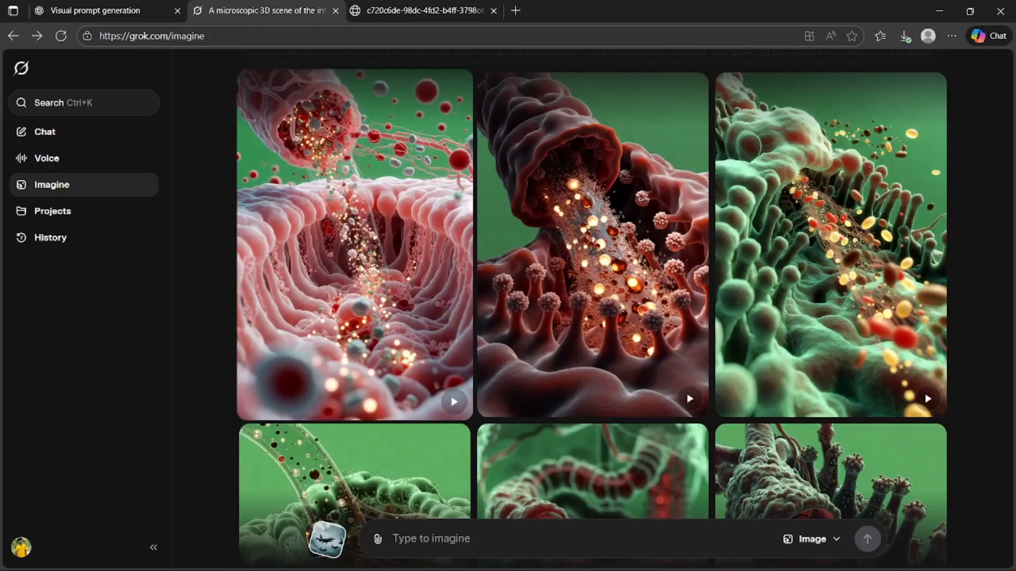
{"action": "scroll", "coordinate": [368, 268], "scroll_direction": "up", "scroll_amount": 1}
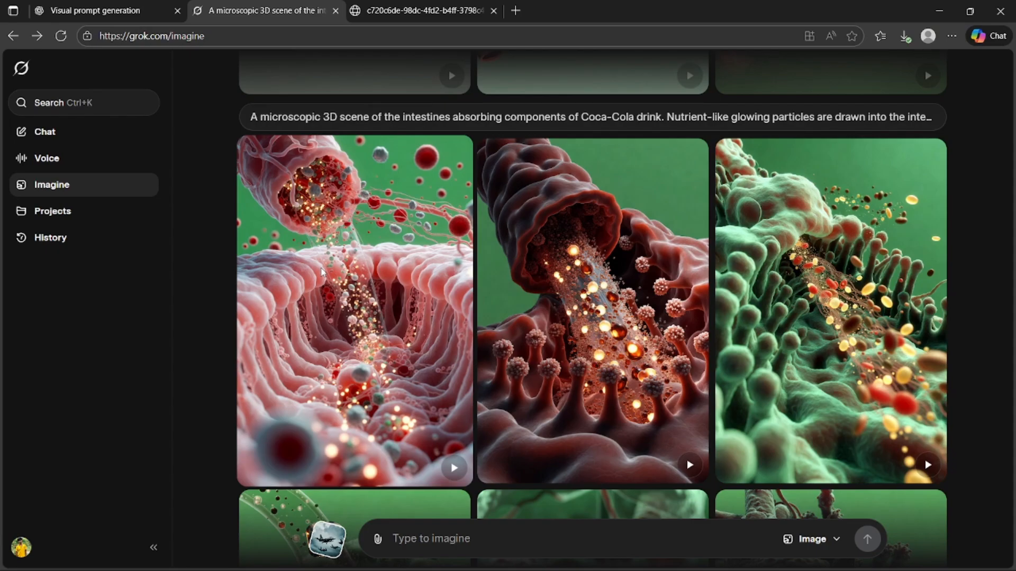
- Save the first intestine image, with pink villi and glowing particles pouring in, as the JPEG "download (2)" in Downloads
{"action": "scroll", "coordinate": [321, 272], "scroll_direction": "up", "scroll_amount": 1}
{"action": "right_click", "coordinate": [331, 270]}
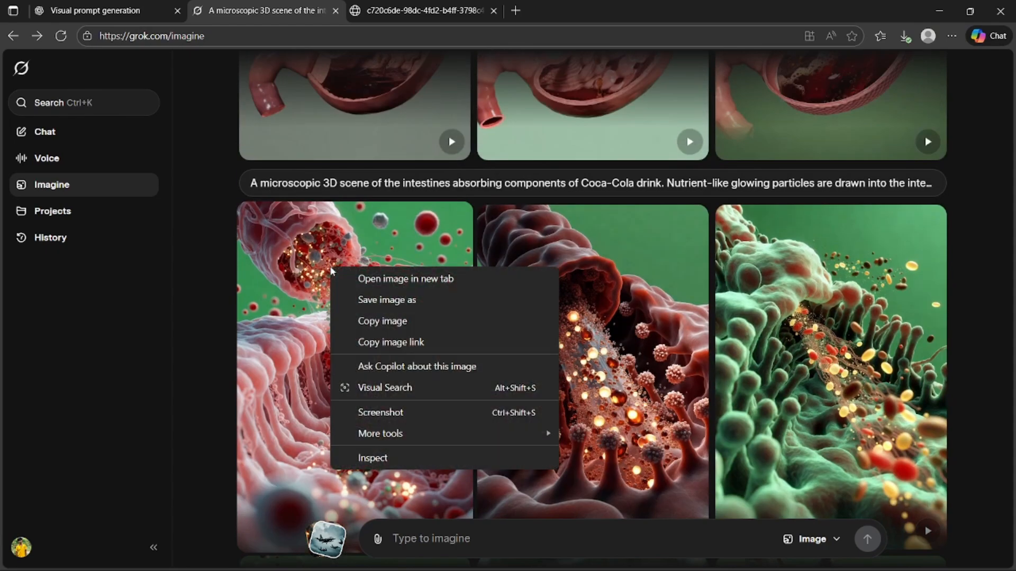
{"action": "left_click", "coordinate": [378, 300]}
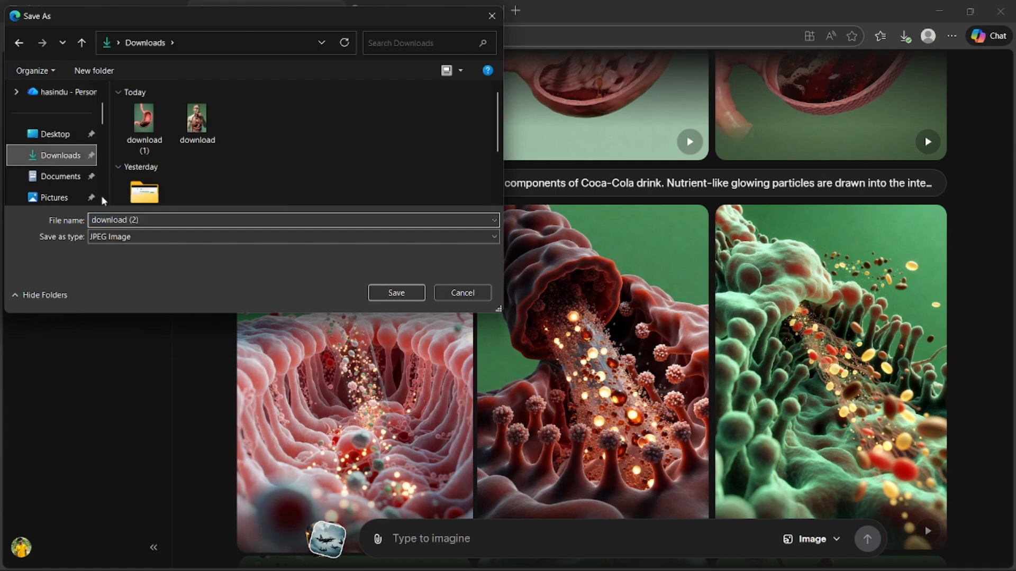
{"action": "left_click", "coordinate": [396, 293]}
- Switch to ChatGPT and copy the "Nutrient Effects Spreading Through the Body" description
{"action": "left_click", "coordinate": [95, 10]}
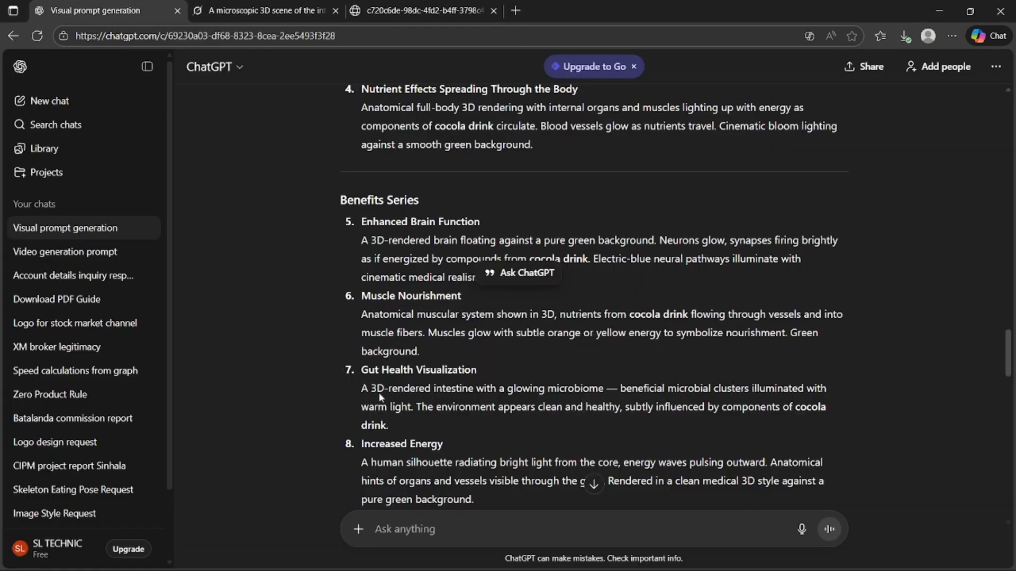
{"action": "scroll", "coordinate": [379, 392], "scroll_direction": "down", "scroll_amount": 1}
{"action": "scroll", "coordinate": [402, 226], "scroll_direction": "up", "scroll_amount": 3}
{"action": "left_click_drag", "start_coordinate": [362, 241], "coordinate": [606, 268]}
{"action": "key", "text": "ctrl+c"}
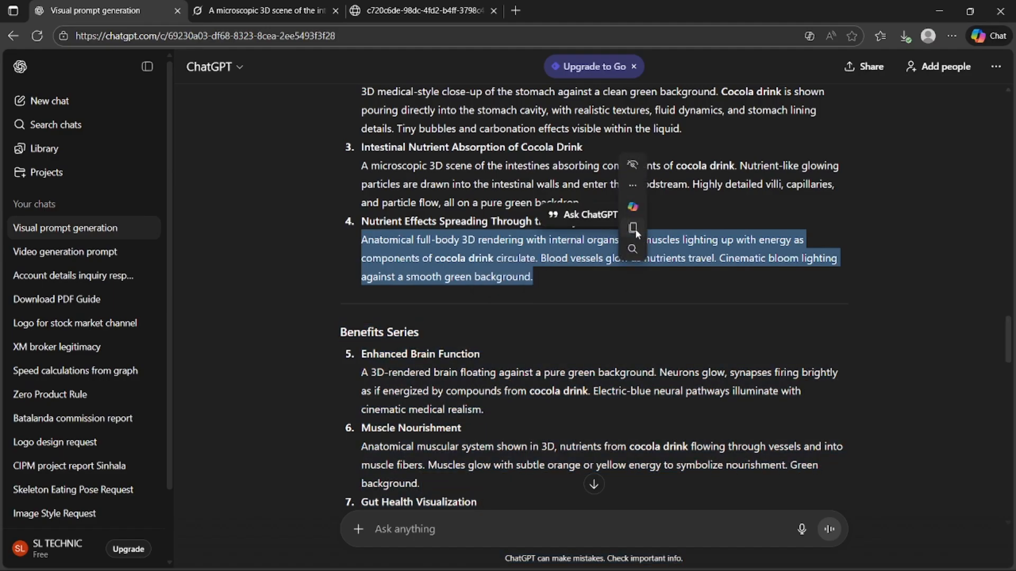
- Switch to Grok Imagine and generate images from the copied anatomical full-body rendering description
{"action": "left_click", "coordinate": [286, 7]}
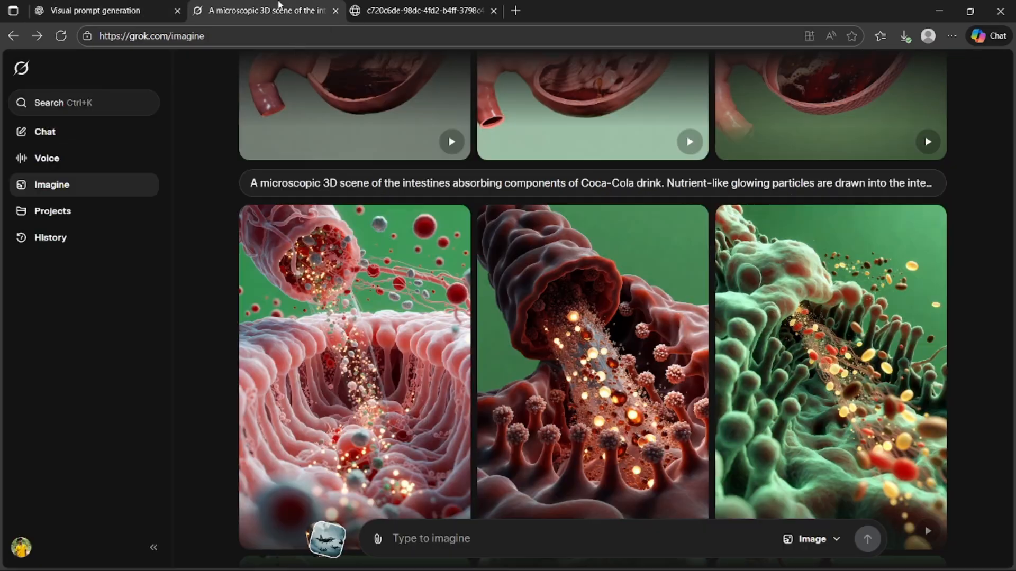
{"action": "right_click", "coordinate": [490, 545]}
{"action": "left_click", "coordinate": [517, 400]}
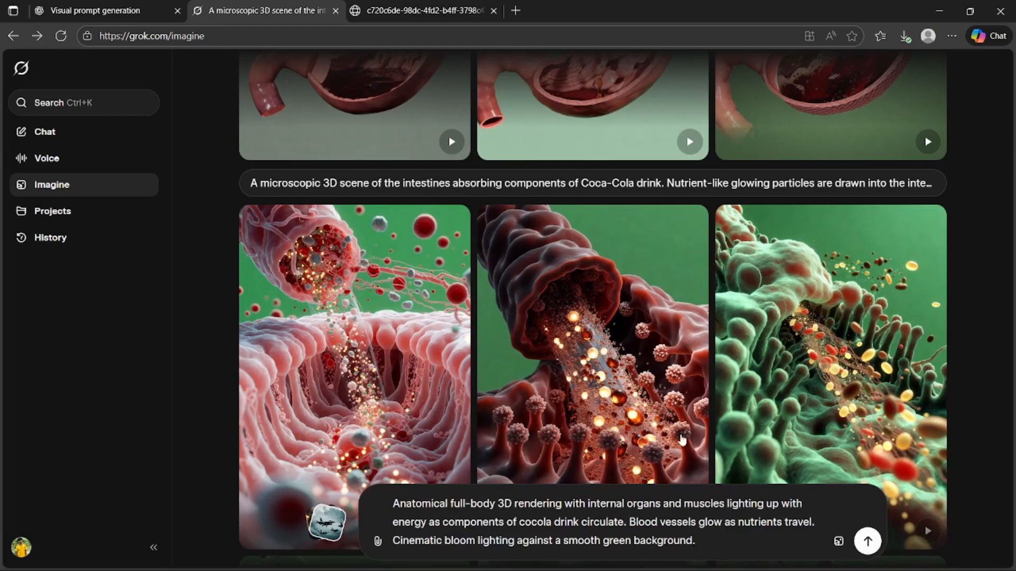
{"action": "key", "text": "Return"}
- Switch to ChatGPT and review the remaining Benefits Series, Side Effects Series and Video Instructions prompts
{"action": "left_click", "coordinate": [106, 10]}
{"action": "scroll", "coordinate": [417, 346], "scroll_direction": "down", "scroll_amount": 1}
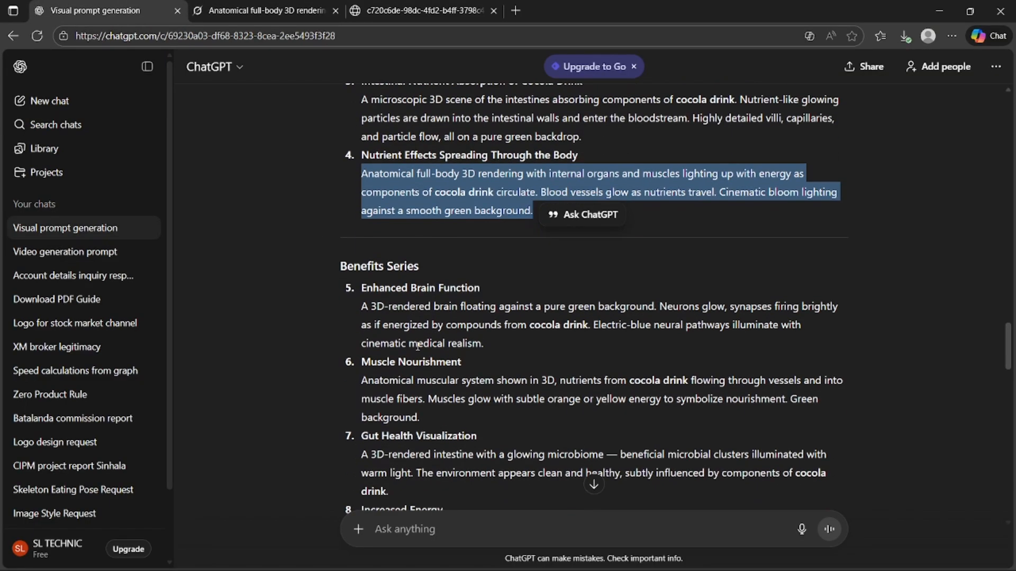
{"action": "scroll", "coordinate": [418, 347], "scroll_direction": "down", "scroll_amount": 1}
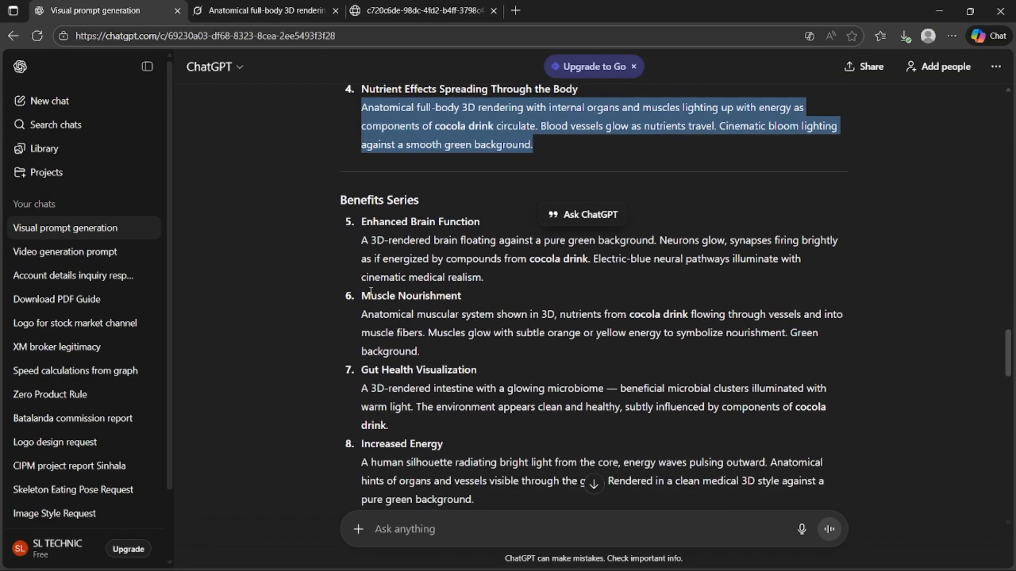
{"action": "scroll", "coordinate": [370, 292], "scroll_direction": "down", "scroll_amount": 3}
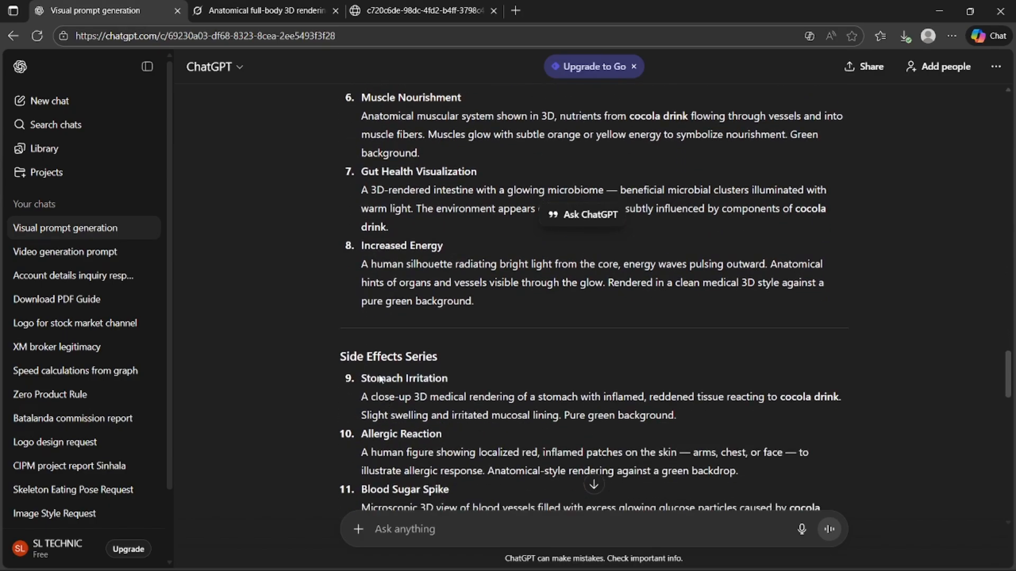
{"action": "scroll", "coordinate": [474, 396], "scroll_direction": "down", "scroll_amount": 6}
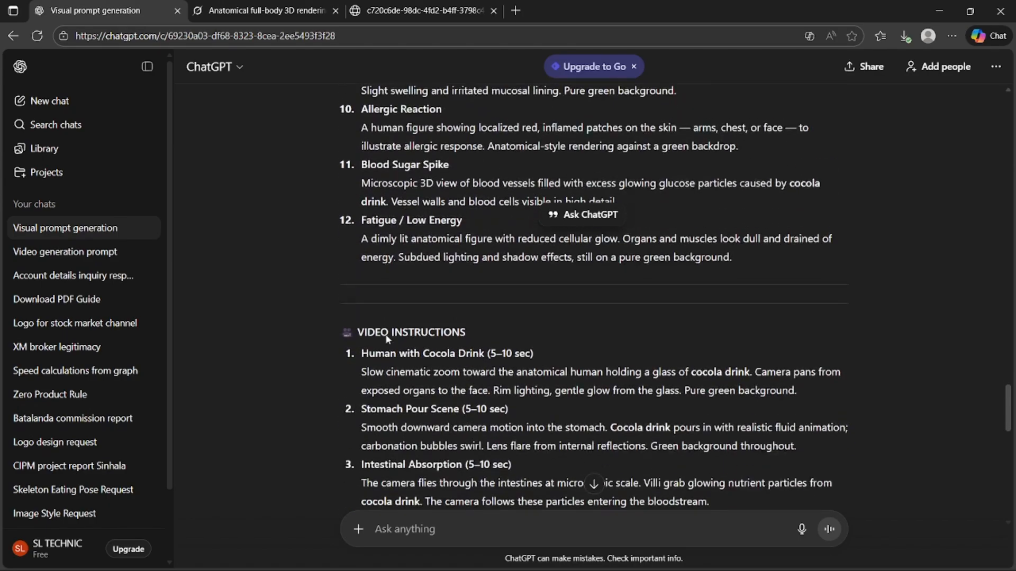
{"action": "scroll", "coordinate": [372, 319], "scroll_direction": "down", "scroll_amount": 1}
{"action": "scroll", "coordinate": [399, 266], "scroll_direction": "up", "scroll_amount": 2}
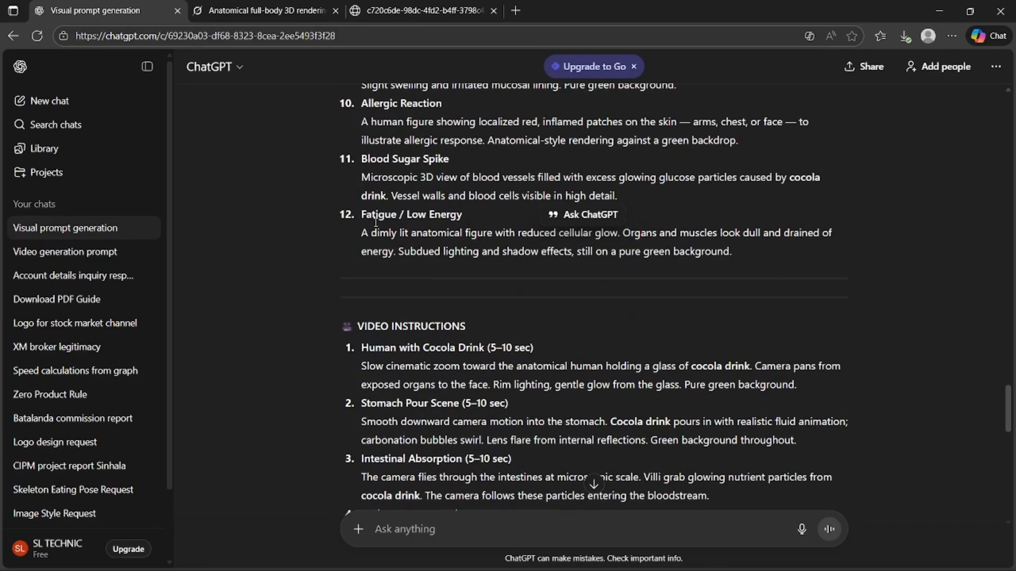
{"action": "scroll", "coordinate": [450, 274], "scroll_direction": "up", "scroll_amount": 2}
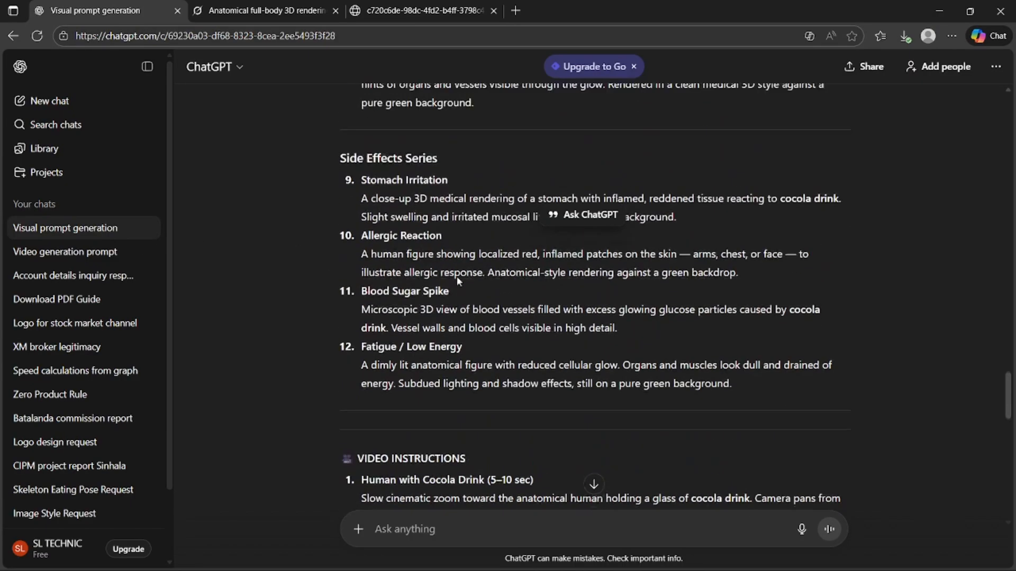
{"action": "scroll", "coordinate": [456, 276], "scroll_direction": "down", "scroll_amount": 6}
{"action": "scroll", "coordinate": [448, 283], "scroll_direction": "up", "scroll_amount": 8}
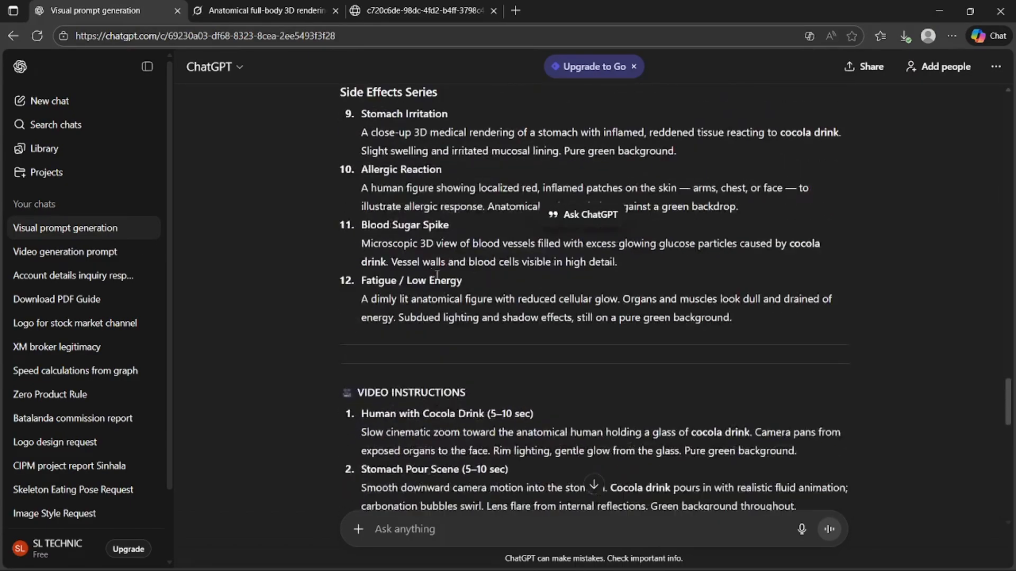
{"action": "scroll", "coordinate": [431, 281], "scroll_direction": "down", "scroll_amount": 5}
{"action": "scroll", "coordinate": [426, 269], "scroll_direction": "up", "scroll_amount": 4}
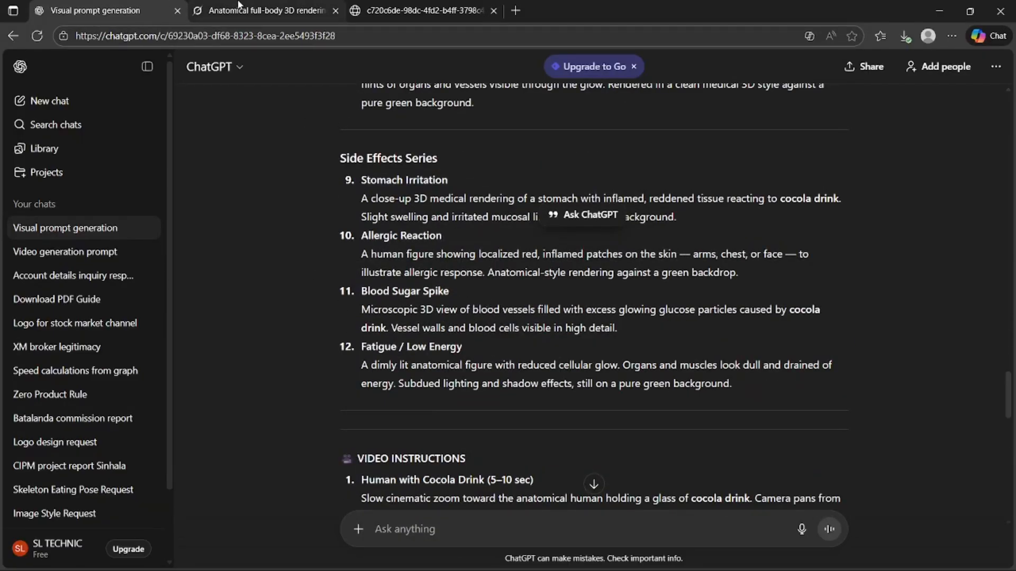
- In Grok Imagine, save the full-body image with glowing orange outlines and visible organs as the JPEG "download (3)" in Downloads
{"action": "left_click", "coordinate": [259, 10]}
{"action": "scroll", "coordinate": [393, 306], "scroll_direction": "down", "scroll_amount": 1}
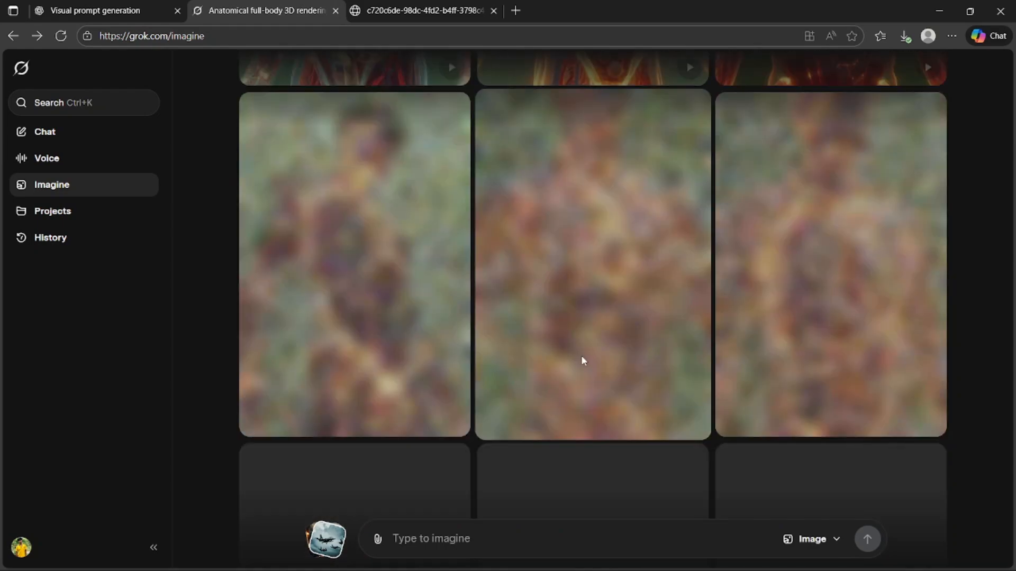
{"action": "scroll", "coordinate": [583, 359], "scroll_direction": "up", "scroll_amount": 3}
{"action": "scroll", "coordinate": [591, 376], "scroll_direction": "up", "scroll_amount": 1}
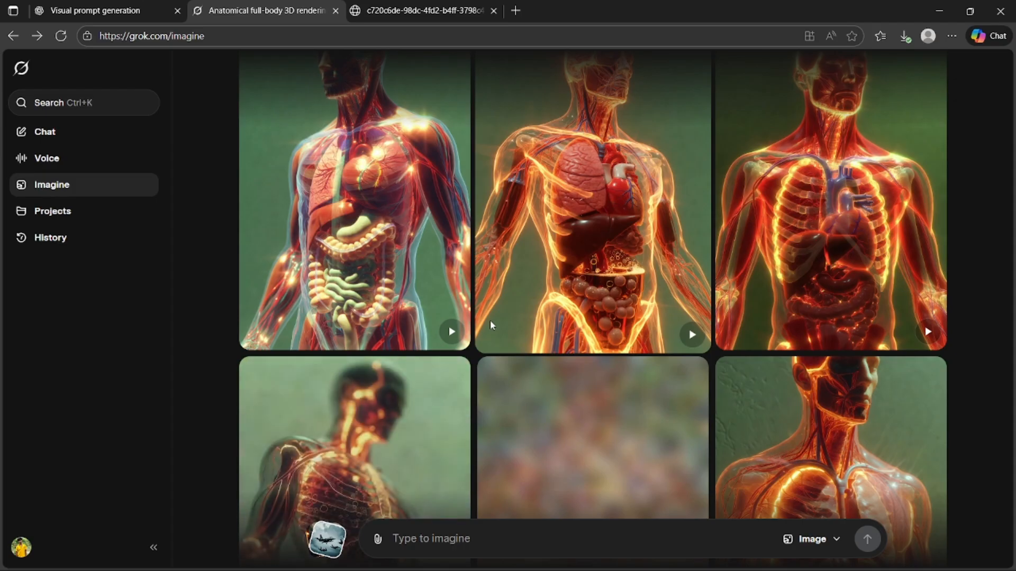
{"action": "scroll", "coordinate": [438, 399], "scroll_direction": "down", "scroll_amount": 3}
{"action": "scroll", "coordinate": [440, 400], "scroll_direction": "up", "scroll_amount": 5}
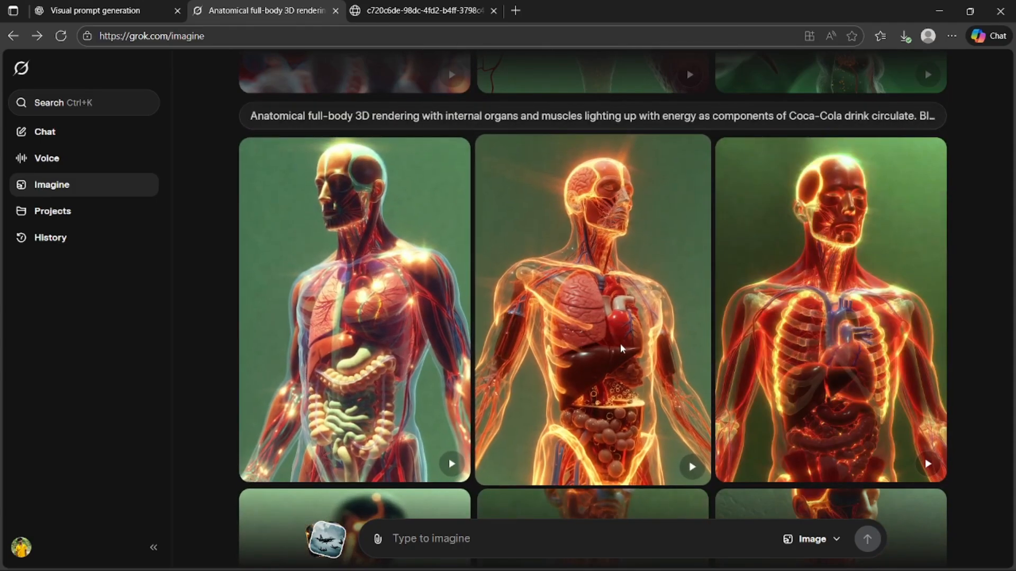
{"action": "right_click", "coordinate": [624, 351]}
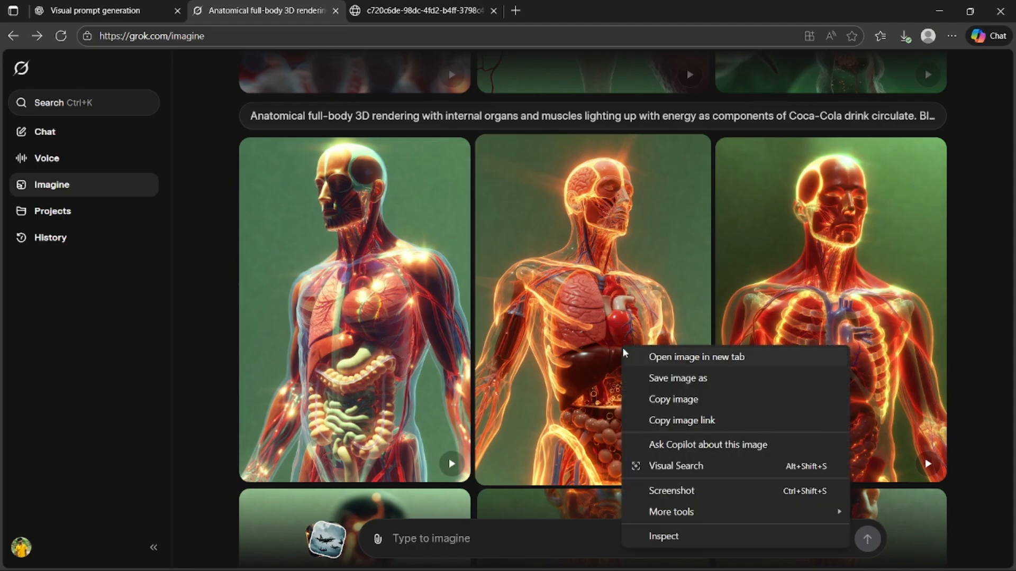
{"action": "left_click", "coordinate": [669, 387]}
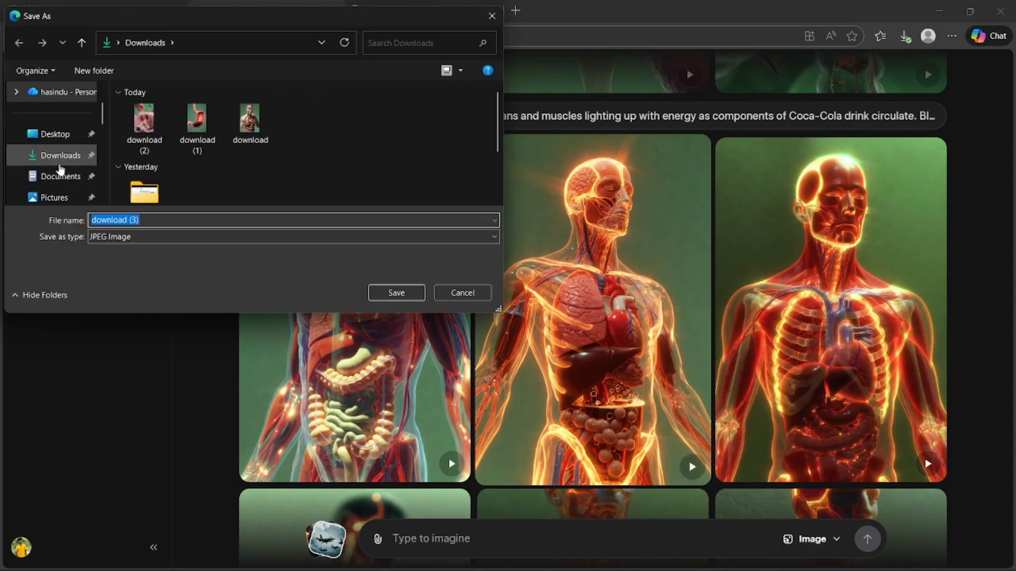
{"action": "left_click", "coordinate": [60, 164]}
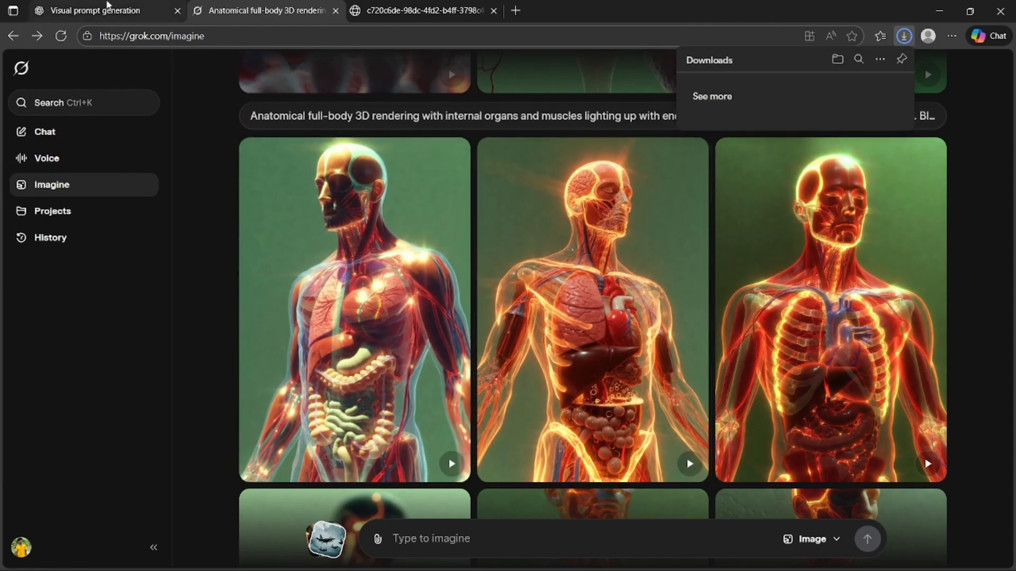
- Switch to ChatGPT and copy the "Enhanced Brain Function" description from the Benefits Series
{"action": "left_click", "coordinate": [95, 10]}
{"action": "scroll", "coordinate": [400, 222], "scroll_direction": "up", "scroll_amount": 4}
{"action": "scroll", "coordinate": [400, 223], "scroll_direction": "up", "scroll_amount": 3}
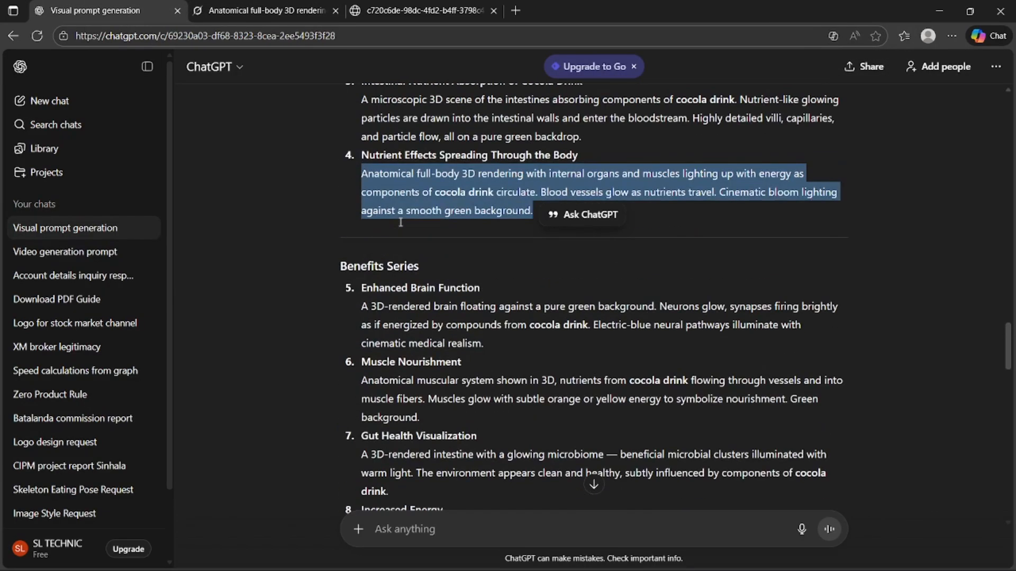
{"action": "scroll", "coordinate": [400, 222], "scroll_direction": "down", "scroll_amount": 1}
{"action": "left_click_drag", "start_coordinate": [362, 240], "coordinate": [507, 273]}
{"action": "key", "text": "ctrl+c"}
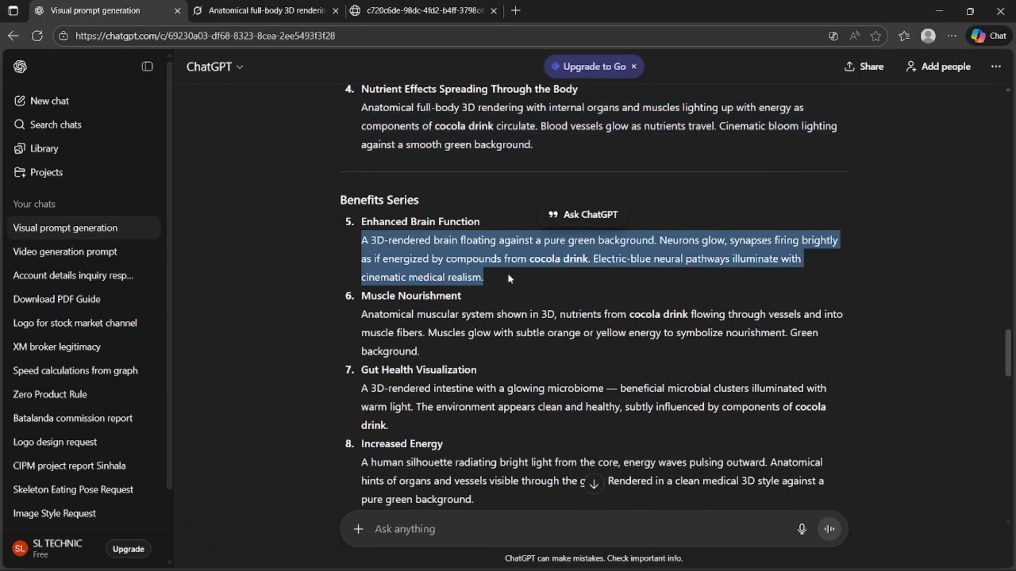
- Switch to Grok Imagine and generate images from the copied 3D-rendered brain description
{"action": "left_click", "coordinate": [236, 8]}
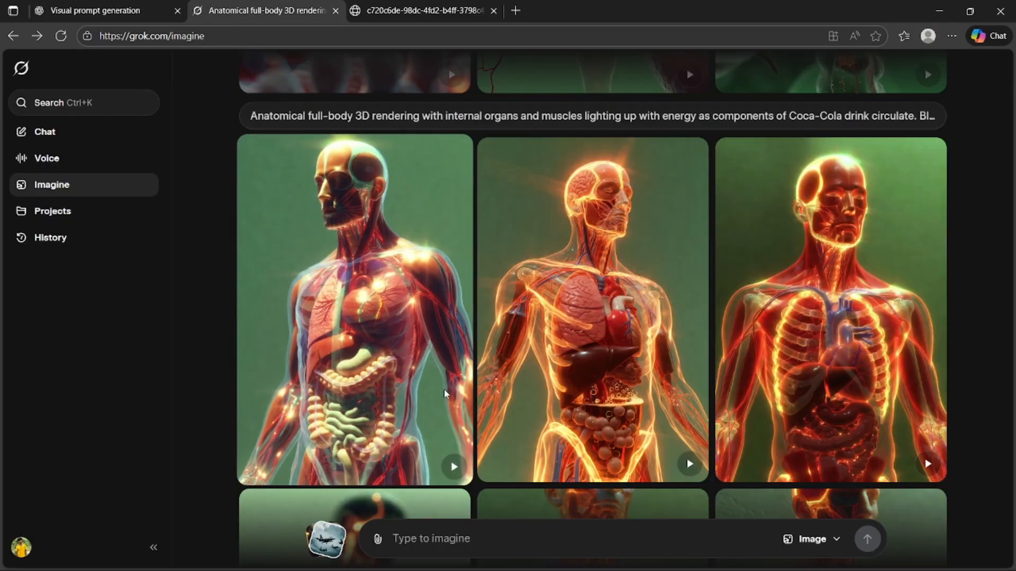
{"action": "scroll", "coordinate": [443, 389], "scroll_direction": "down", "scroll_amount": 3}
{"action": "left_click", "coordinate": [377, 539]}
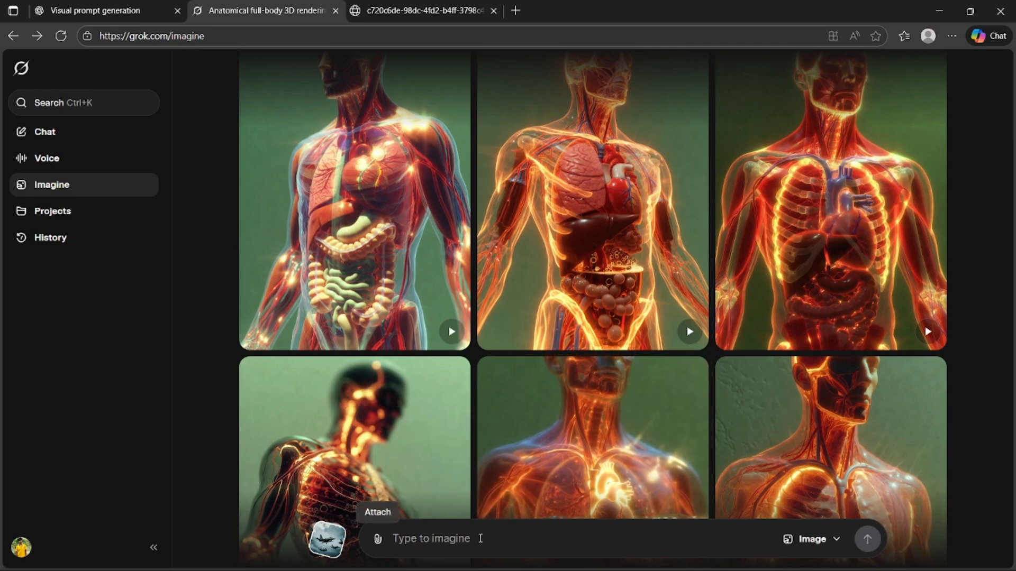
{"action": "right_click", "coordinate": [465, 539]}
{"action": "left_click", "coordinate": [505, 394]}
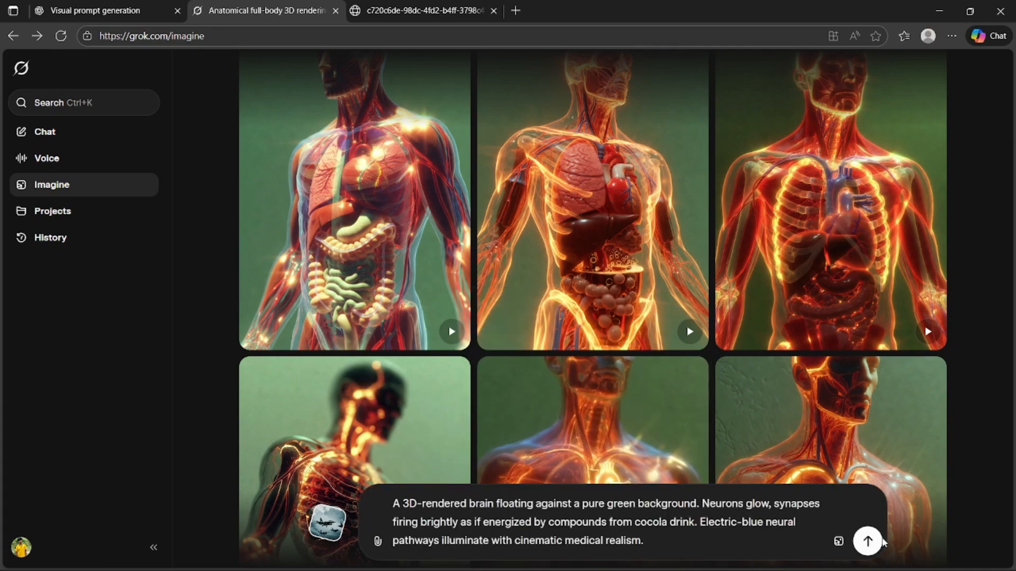
{"action": "left_click", "coordinate": [868, 540]}
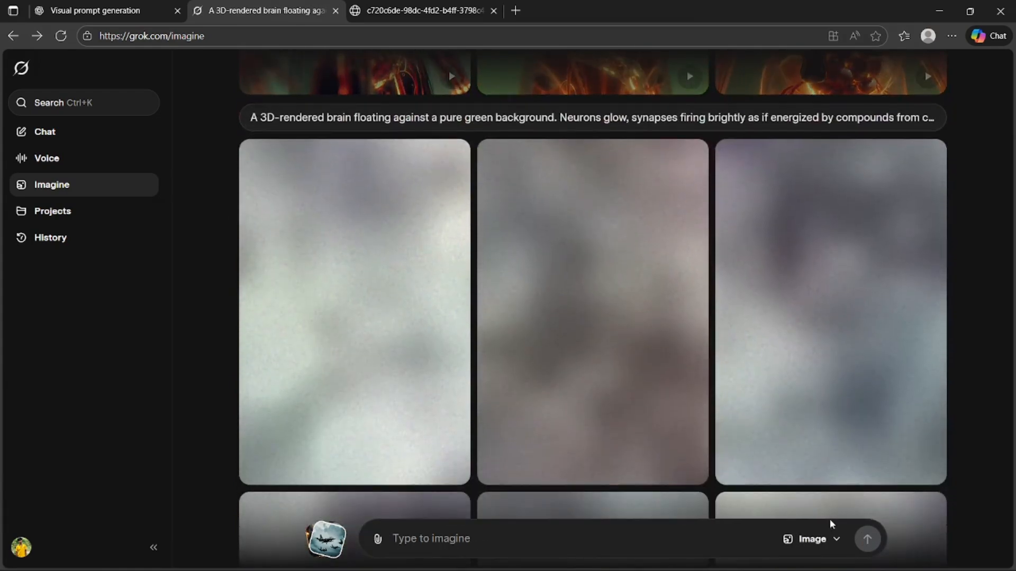
- Switch to ChatGPT and copy the "Muscle Nourishment" description
{"action": "left_click", "coordinate": [130, 7]}
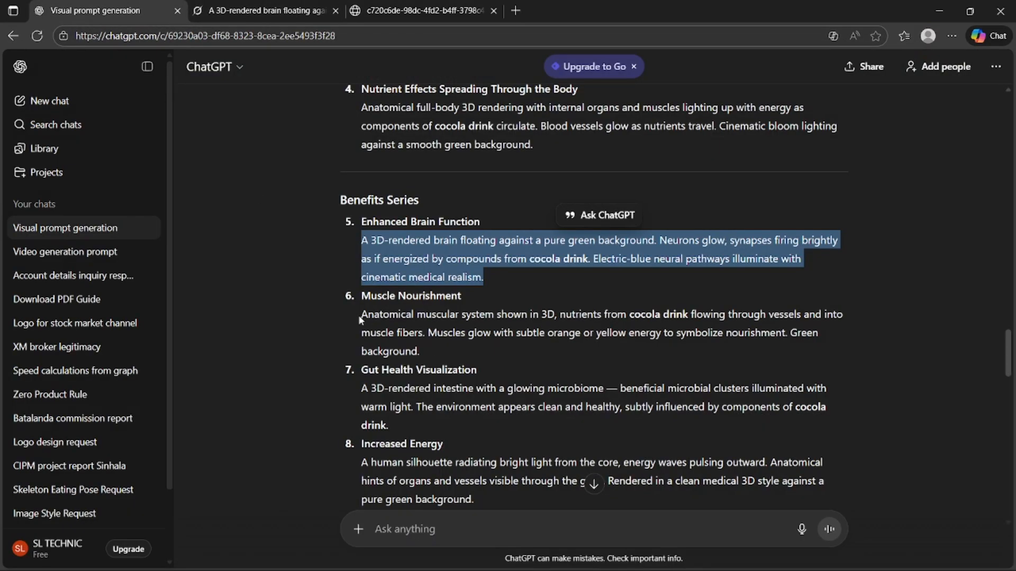
{"action": "left_click_drag", "start_coordinate": [358, 317], "coordinate": [443, 350]}
{"action": "key", "text": "ctrl+c"}
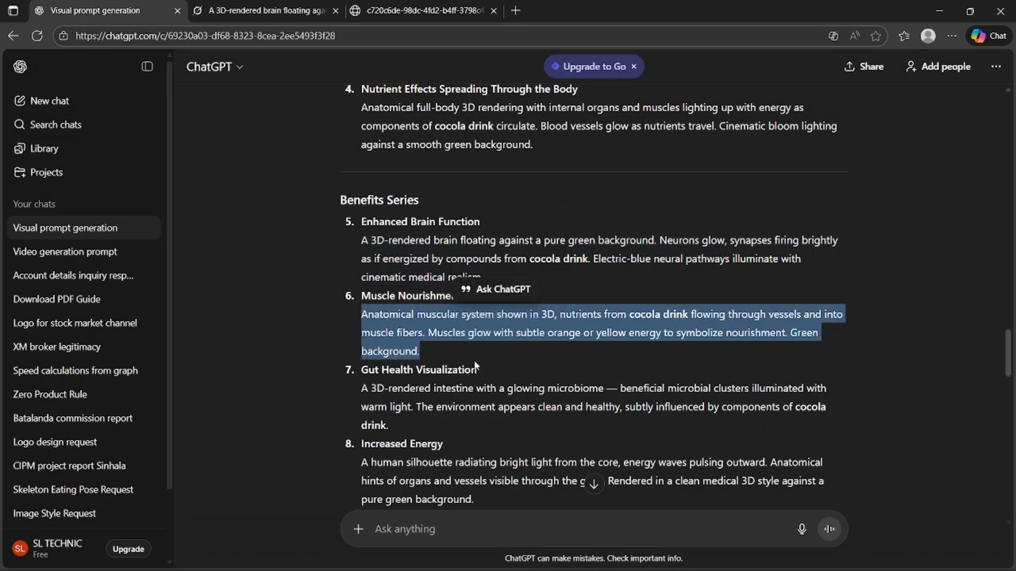
- Switch to Grok Imagine and generate images from the copied anatomical muscular system description
{"action": "left_click", "coordinate": [260, 10]}
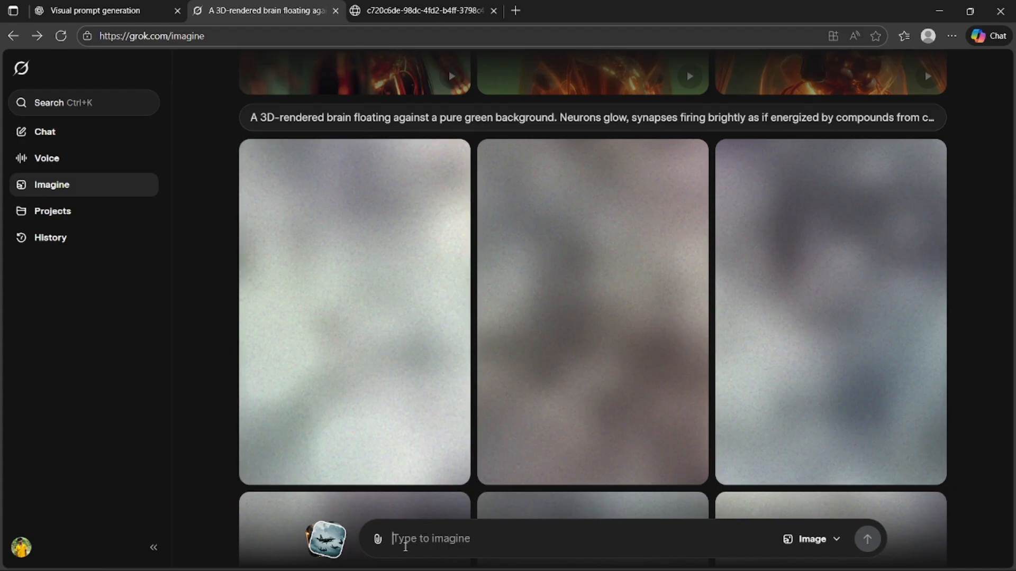
{"action": "right_click", "coordinate": [406, 547]}
{"action": "left_click", "coordinate": [444, 394]}
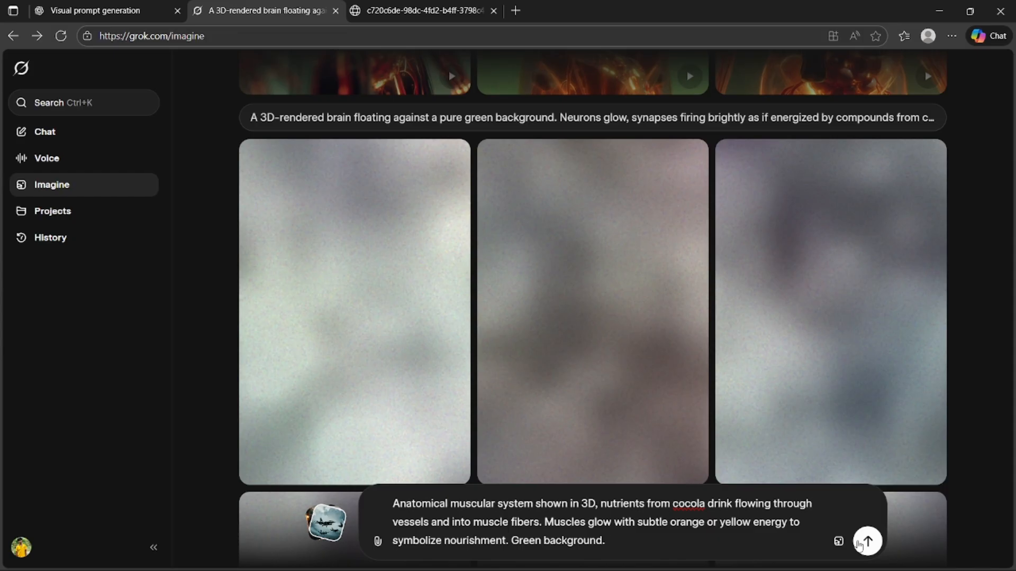
{"action": "left_click", "coordinate": [867, 540]}
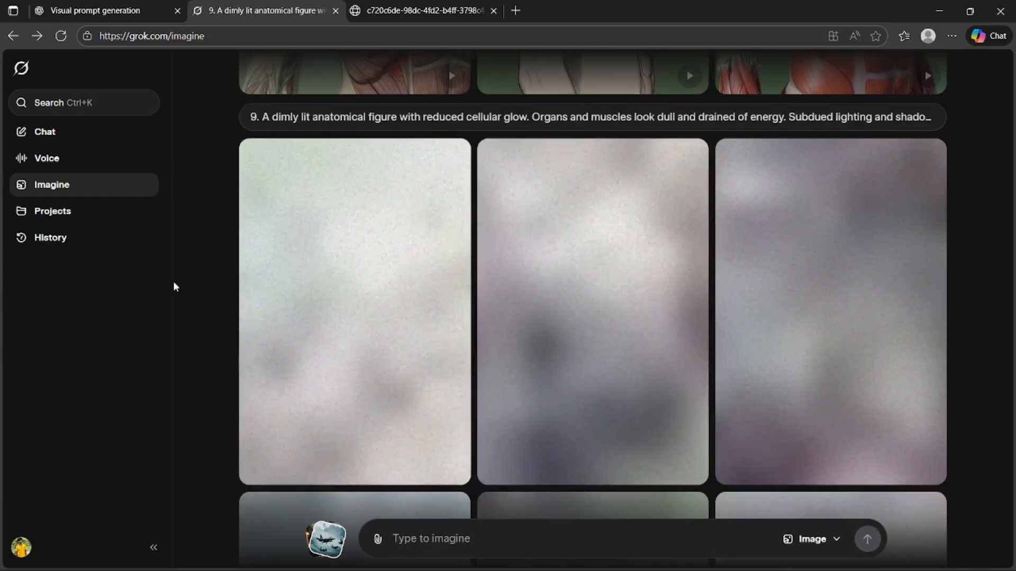
- Check the Side Effects Series prompts in ChatGPT against the "Fatigue / Low Energy" images being generated in Grok Imagine
{"action": "left_click", "coordinate": [108, 18]}
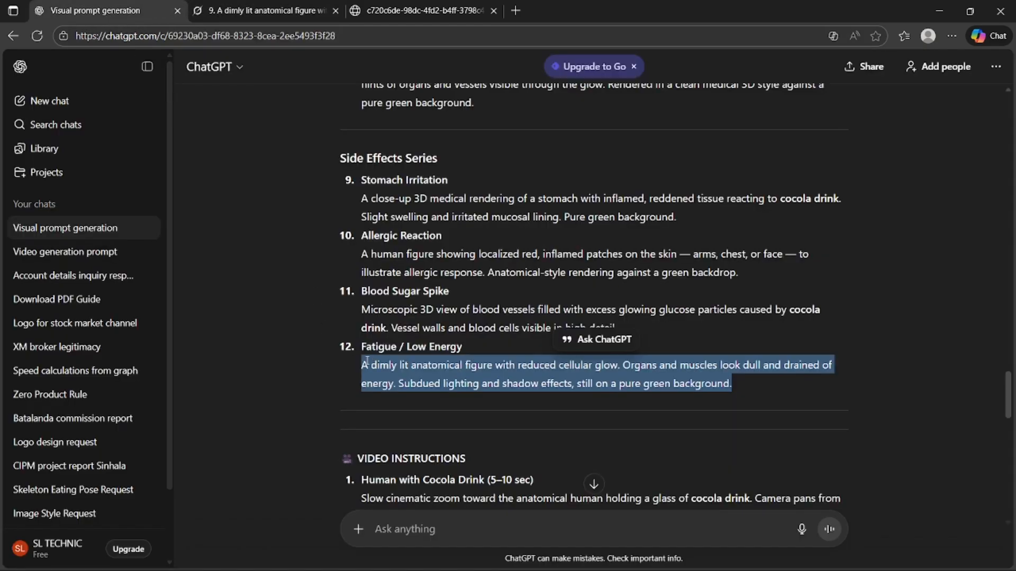
{"action": "scroll", "coordinate": [367, 362], "scroll_direction": "up", "scroll_amount": 1}
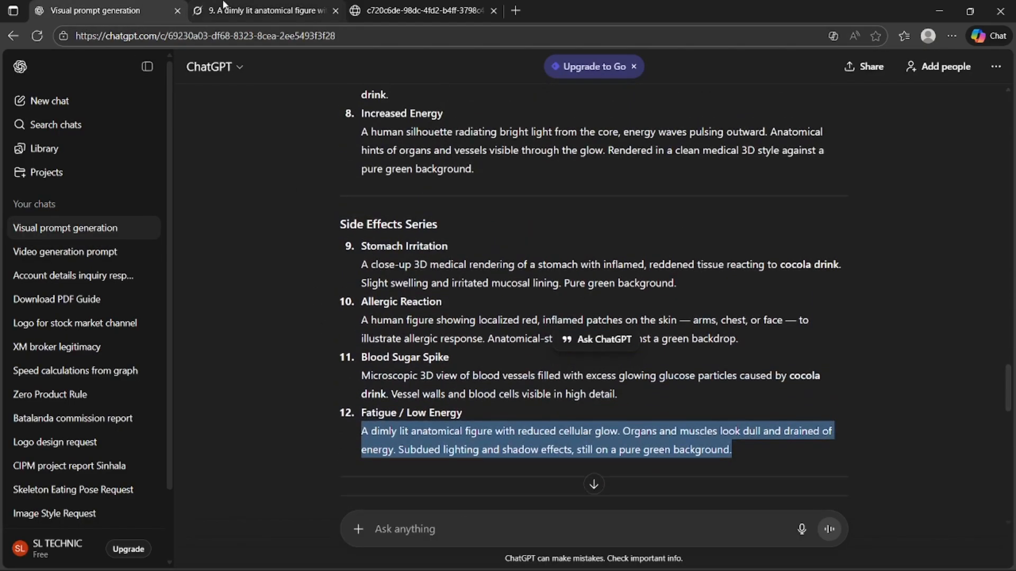
{"action": "left_click", "coordinate": [223, 8]}
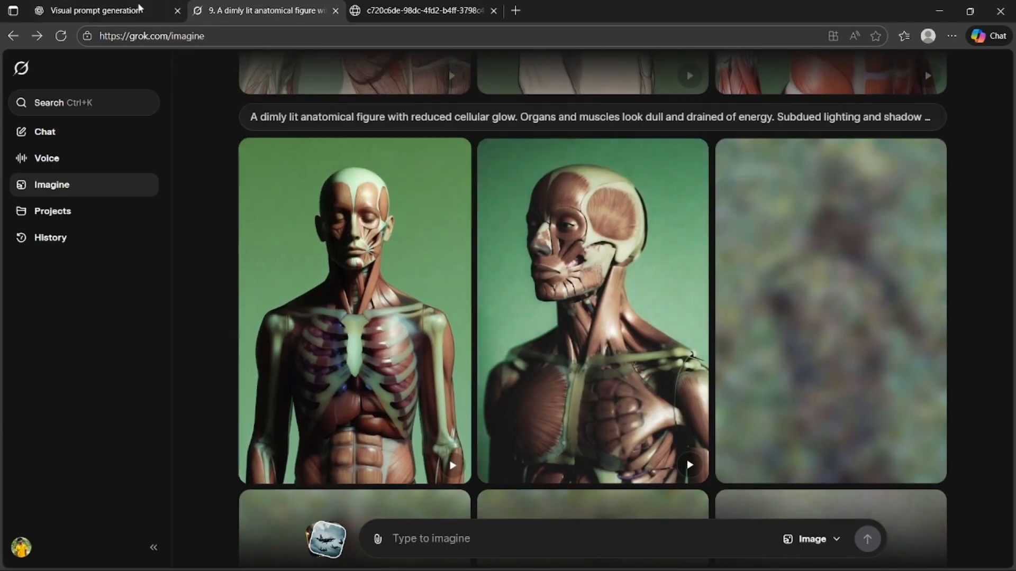
{"action": "left_click", "coordinate": [140, 7]}
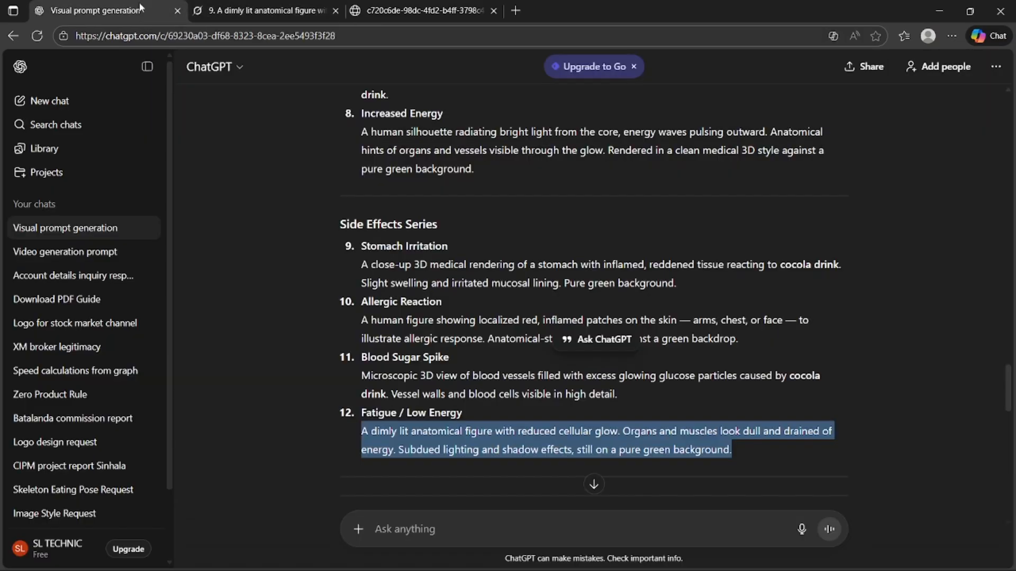
{"action": "left_click", "coordinate": [237, 6]}
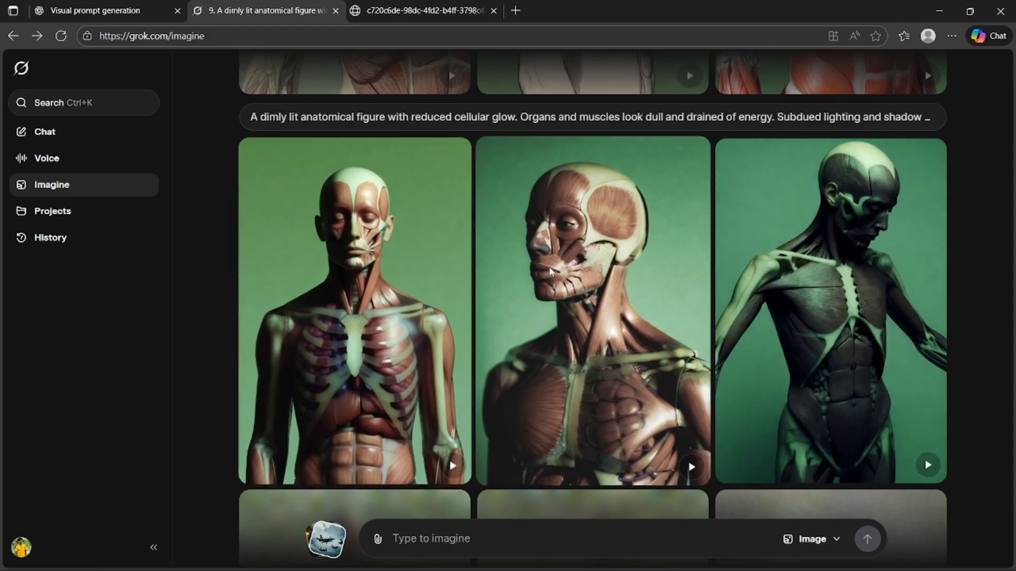
- Save the dimly lit front-facing figure with visible ribs on green as the JPEG "download (10)" in Downloads
{"action": "scroll", "coordinate": [548, 266], "scroll_direction": "down", "scroll_amount": 5}
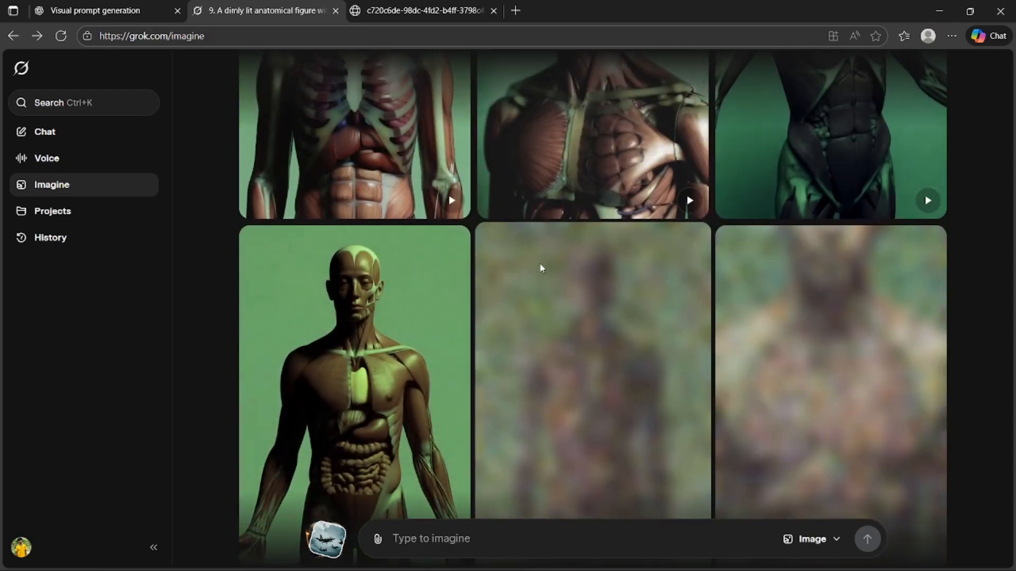
{"action": "scroll", "coordinate": [539, 264], "scroll_direction": "up", "scroll_amount": 3}
{"action": "scroll", "coordinate": [534, 259], "scroll_direction": "down", "scroll_amount": 8}
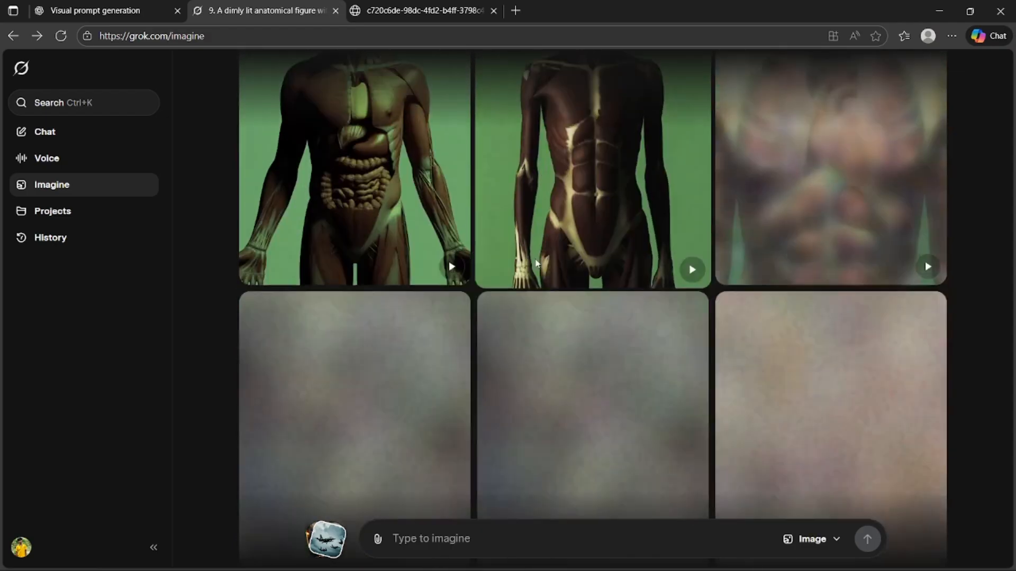
{"action": "scroll", "coordinate": [534, 260], "scroll_direction": "up", "scroll_amount": 1}
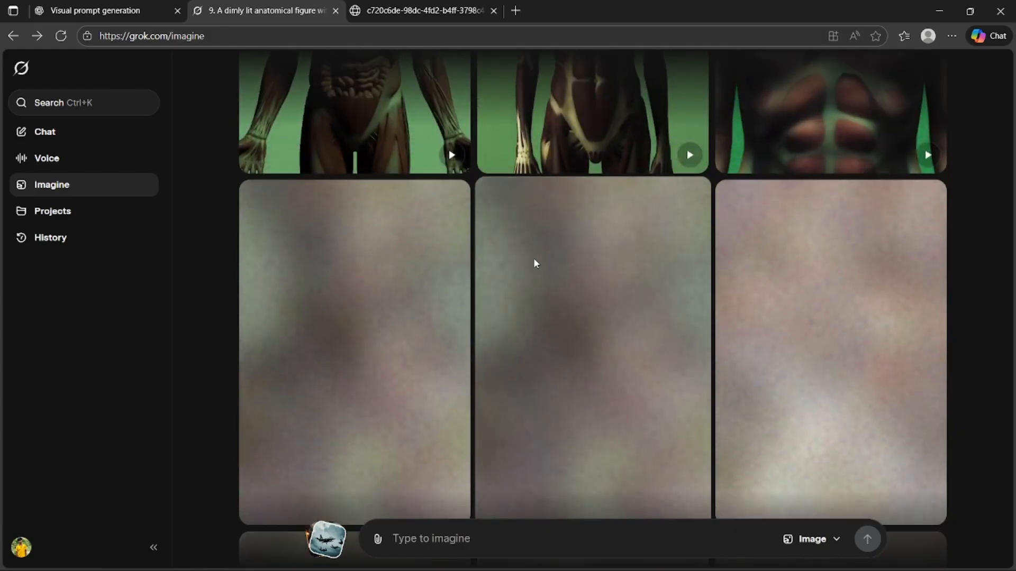
{"action": "scroll", "coordinate": [535, 263], "scroll_direction": "down", "scroll_amount": 1}
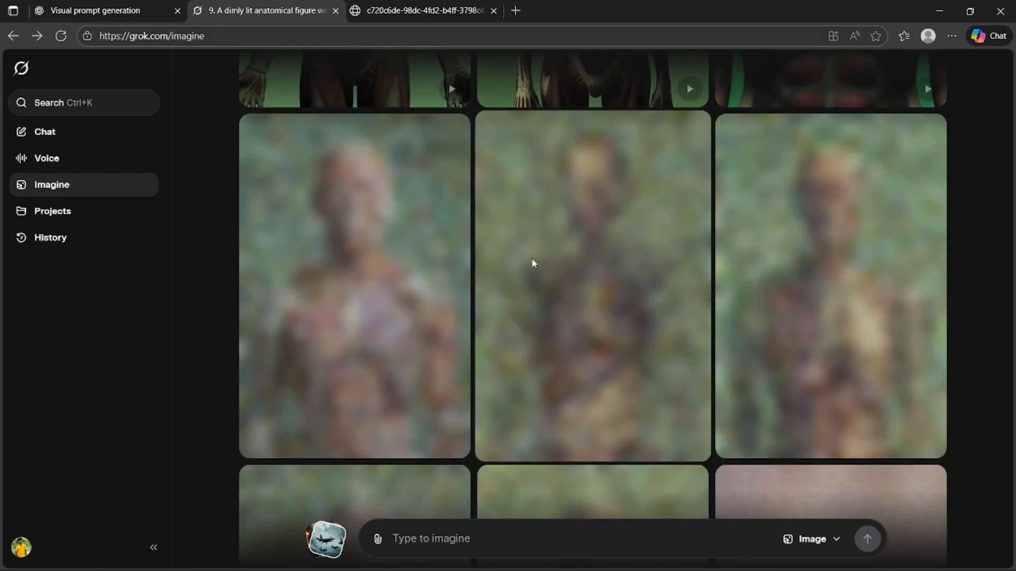
{"action": "scroll", "coordinate": [533, 262], "scroll_direction": "up", "scroll_amount": 8}
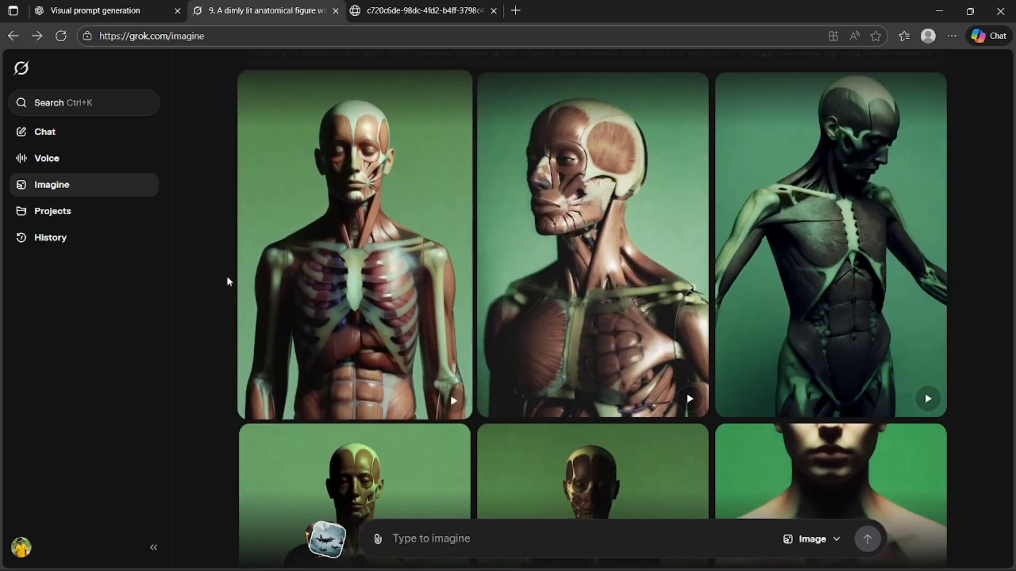
{"action": "scroll", "coordinate": [305, 259], "scroll_direction": "up", "scroll_amount": 1}
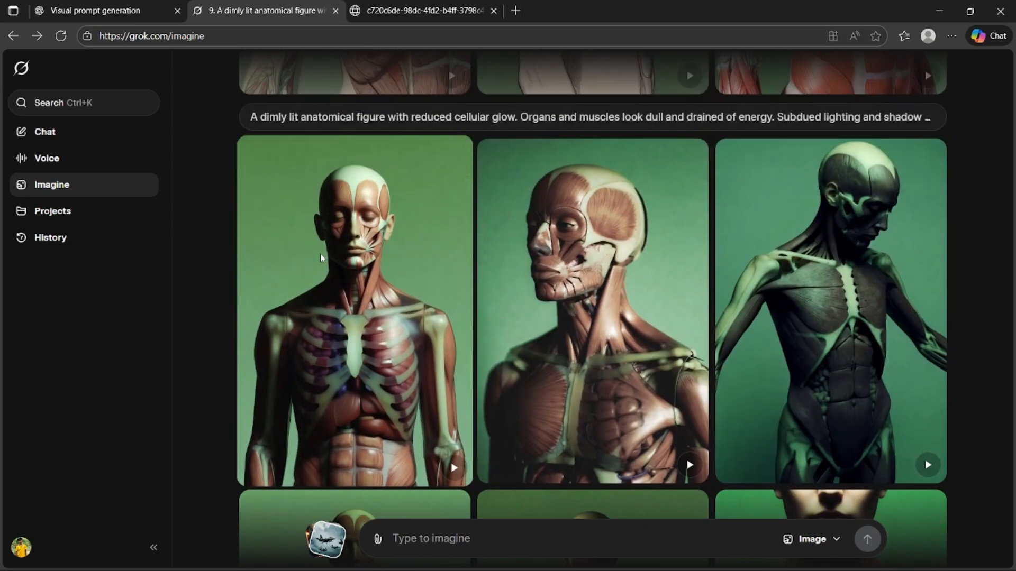
{"action": "right_click", "coordinate": [302, 281]}
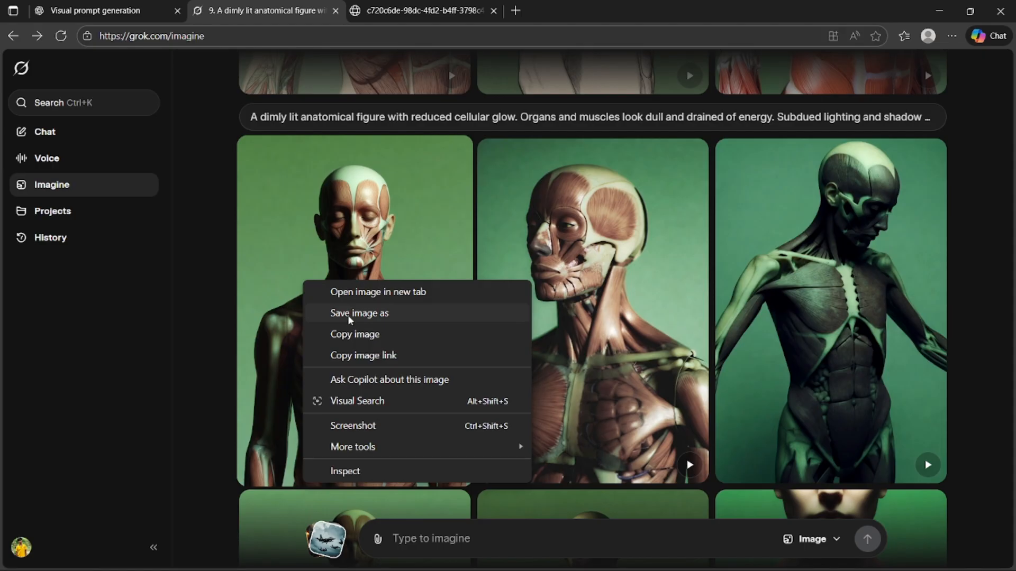
{"action": "left_click", "coordinate": [349, 313]}
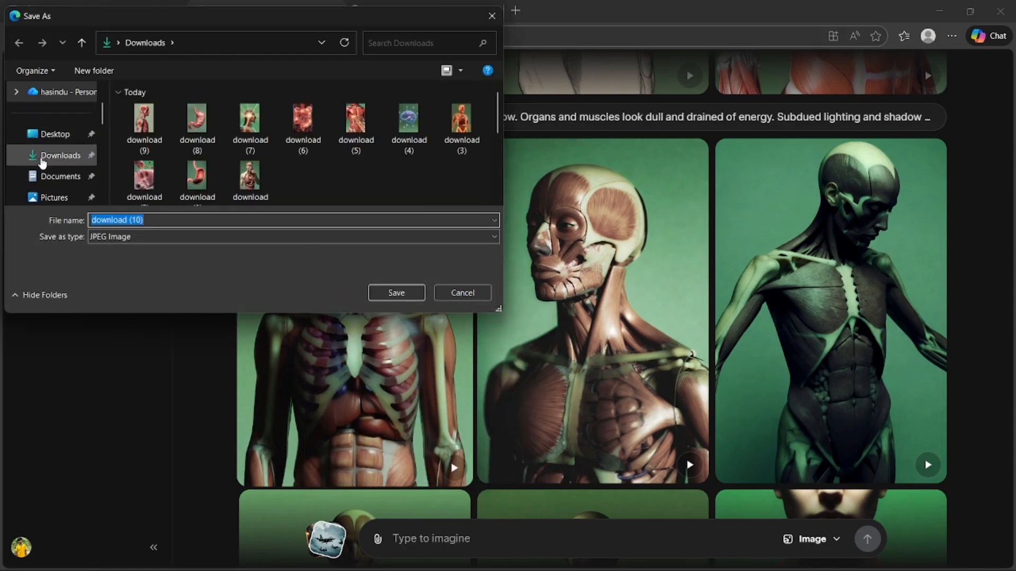
{"action": "left_click", "coordinate": [414, 292]}
- Switch to ChatGPT and copy the "Human with Cocola Drink (5–10 sec)" description from the Video Instructions
{"action": "left_click", "coordinate": [69, 6]}
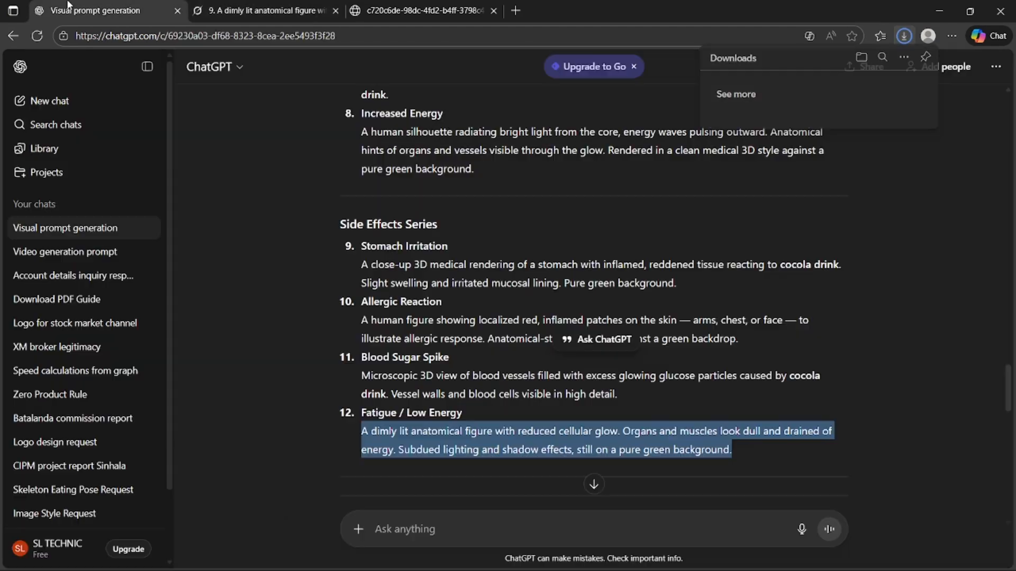
{"action": "scroll", "coordinate": [415, 373], "scroll_direction": "down", "scroll_amount": 3}
{"action": "scroll", "coordinate": [306, 373], "scroll_direction": "down", "scroll_amount": 2}
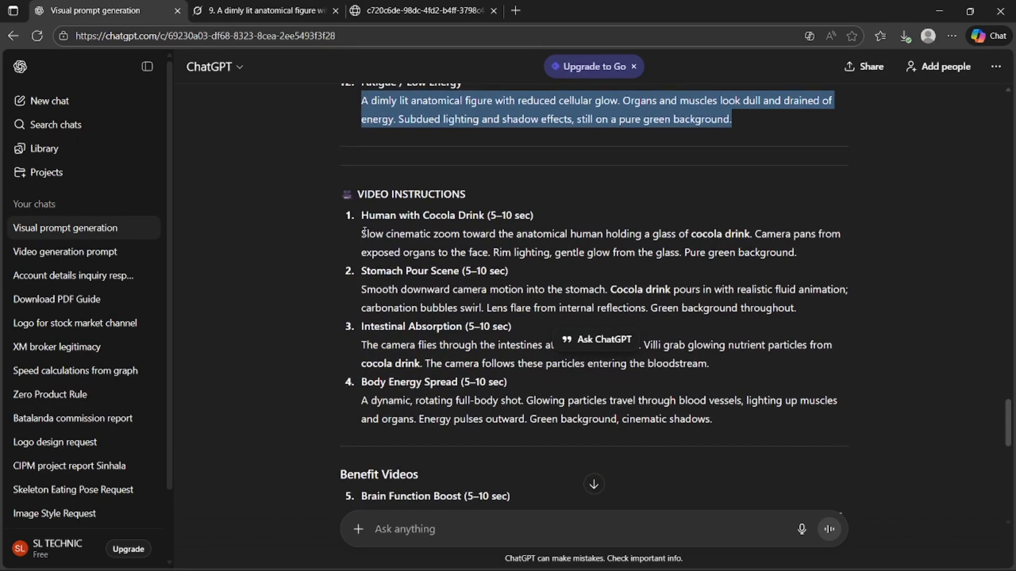
{"action": "left_click_drag", "start_coordinate": [363, 233], "coordinate": [798, 248]}
{"action": "key", "text": "ctrl+c"}
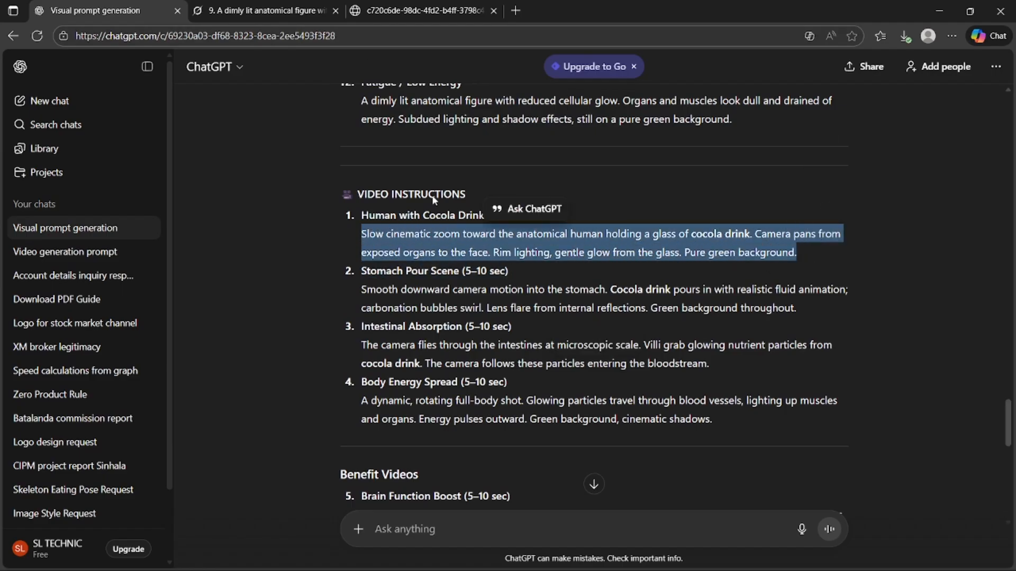
- Switch to Grok Imagine and set the generation mode to Video
{"action": "left_click", "coordinate": [262, 11]}
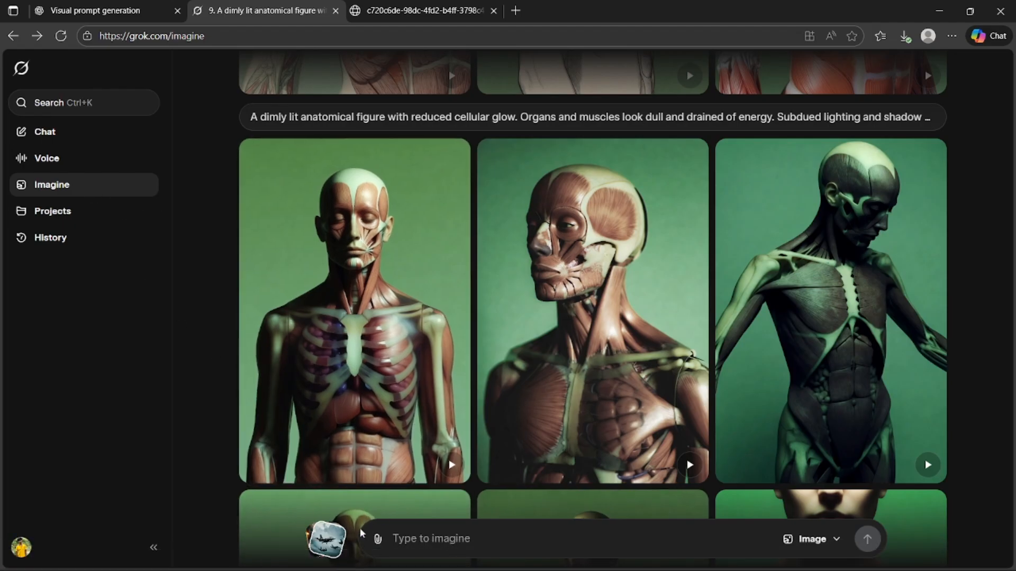
{"action": "left_click", "coordinate": [807, 539]}
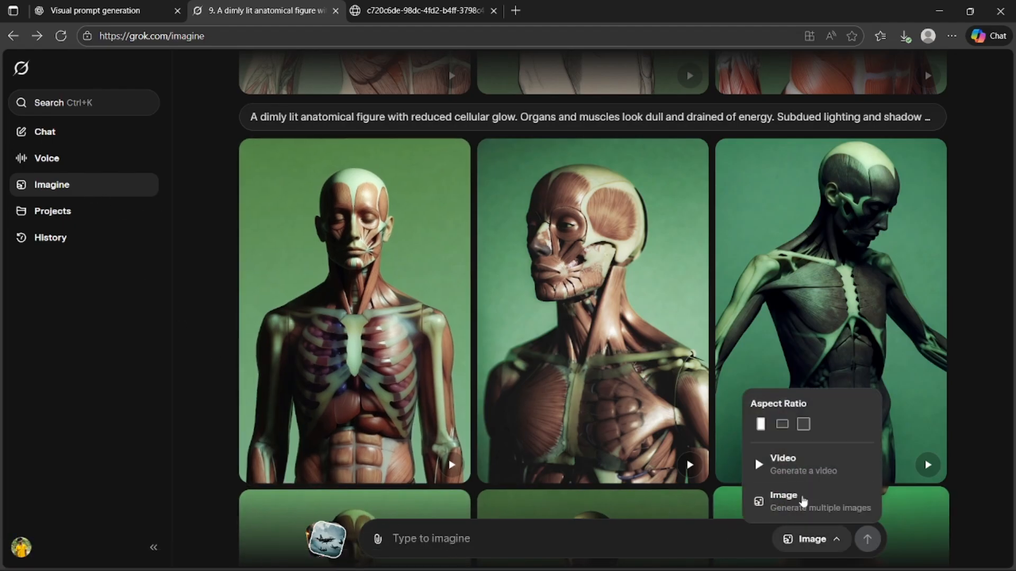
{"action": "left_click", "coordinate": [781, 466]}
{"action": "left_click", "coordinate": [815, 539]}
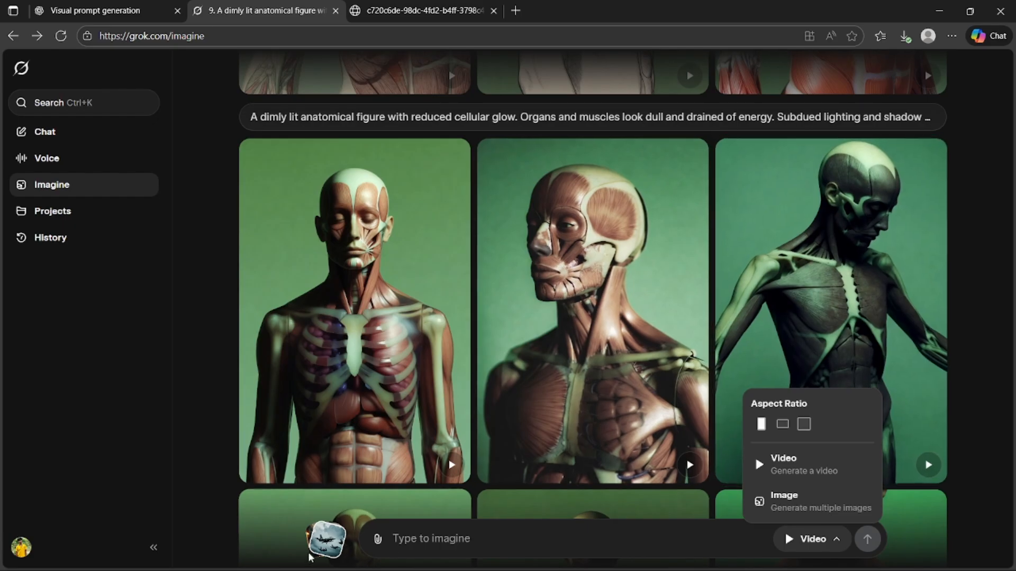
{"action": "left_click", "coordinate": [418, 539]}
- Upload the image "download" of the anatomical man drinking cola from the Downloads folder as the video source
{"action": "left_click", "coordinate": [381, 539]}
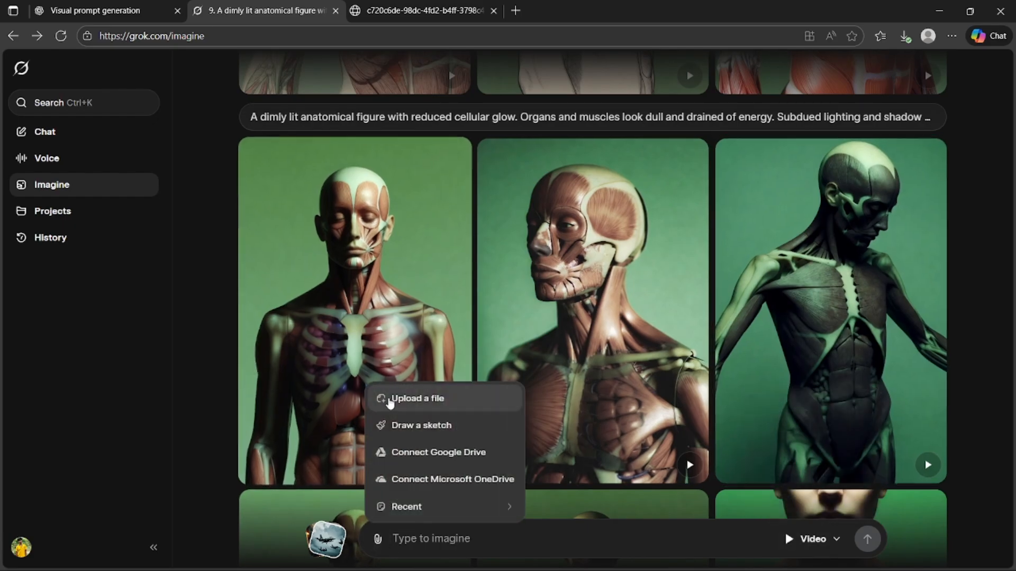
{"action": "left_click", "coordinate": [339, 386]}
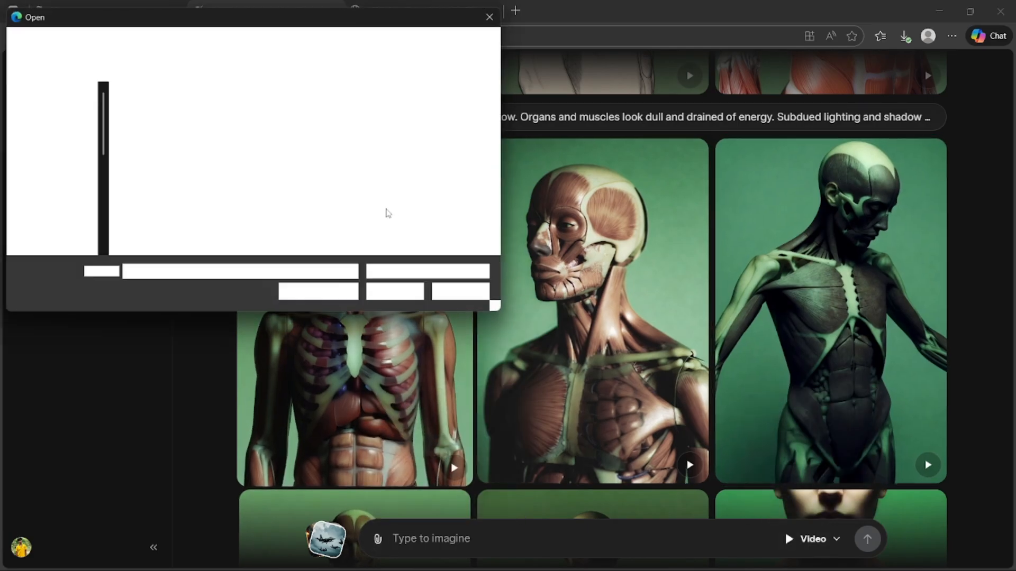
{"action": "scroll", "coordinate": [46, 128], "scroll_direction": "up", "scroll_amount": 8}
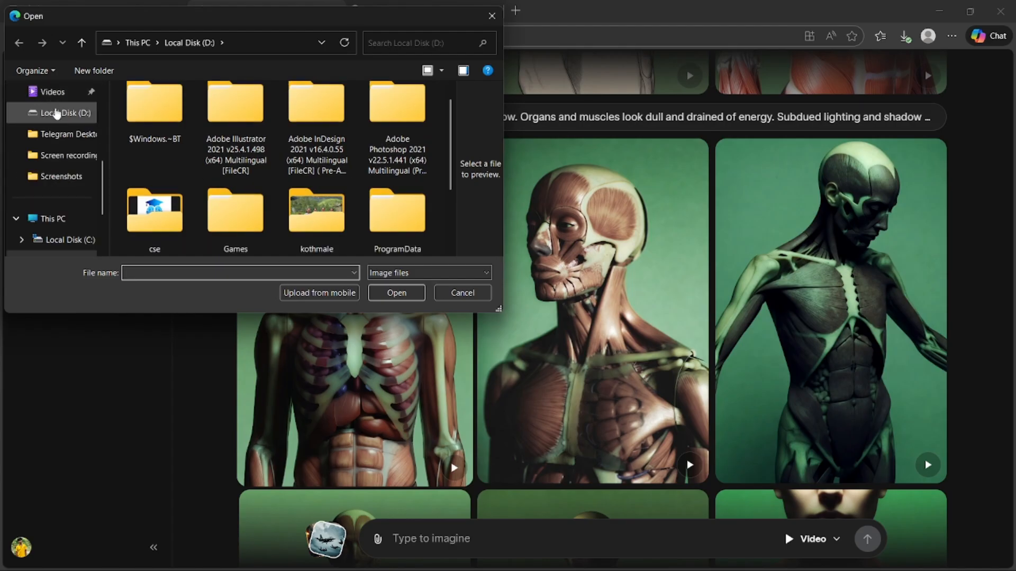
{"action": "left_click", "coordinate": [70, 202]}
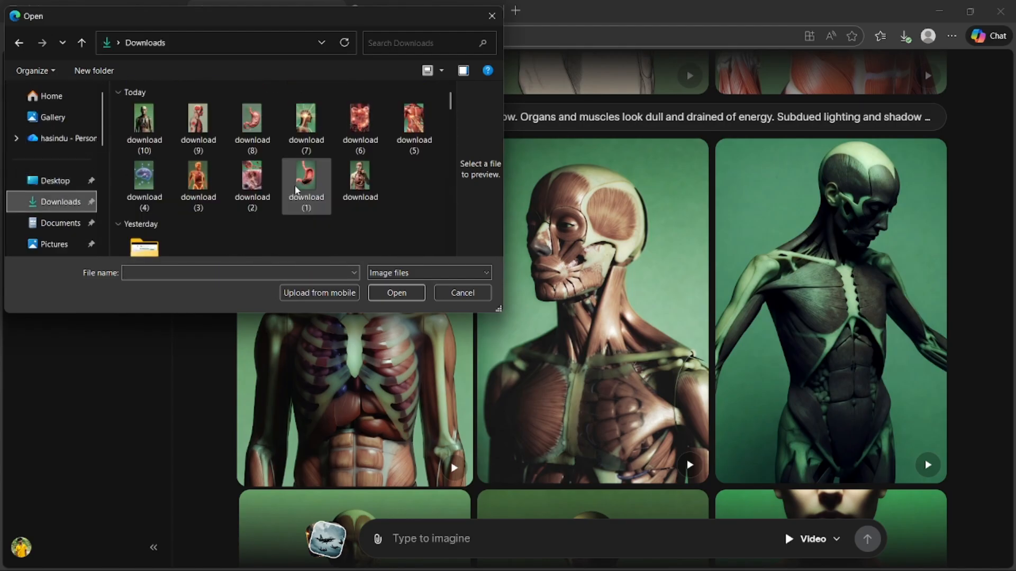
{"action": "double_click", "coordinate": [361, 180]}
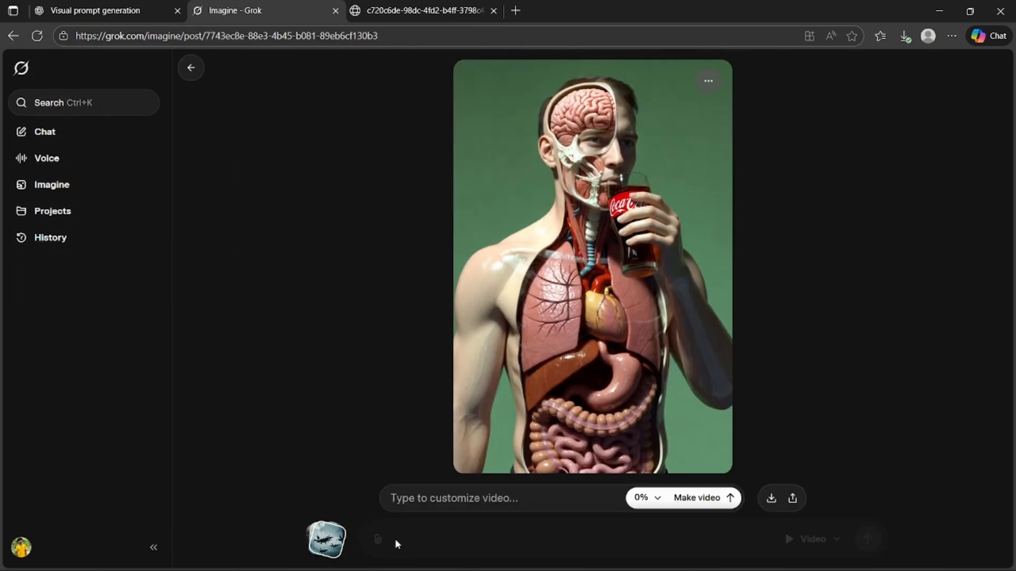
- Paste the copied "Slow cinematic zoom" description as the video prompt and generate the video of the anatomical man drinking cola
{"action": "right_click", "coordinate": [413, 501]}
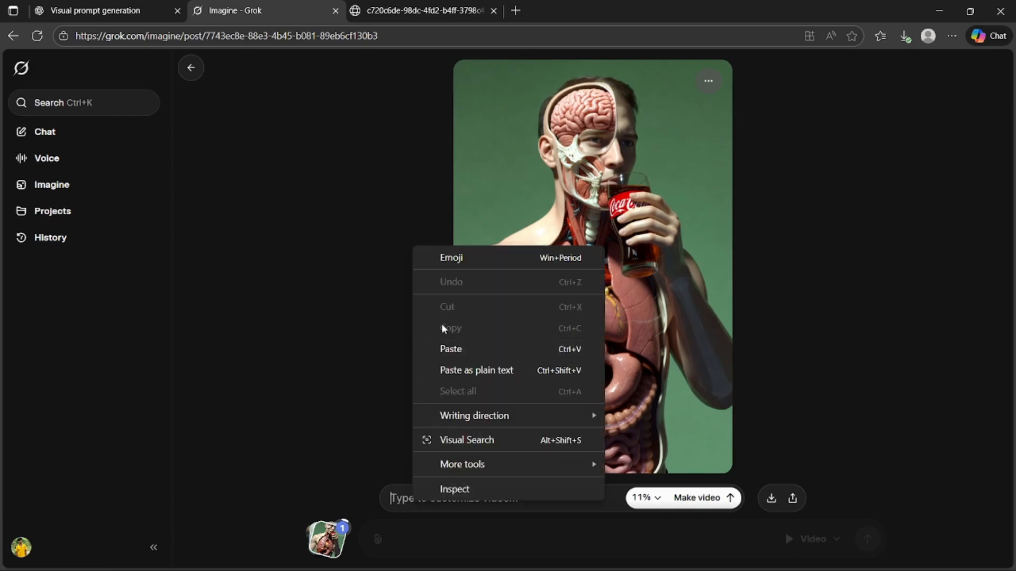
{"action": "left_click", "coordinate": [447, 349]}
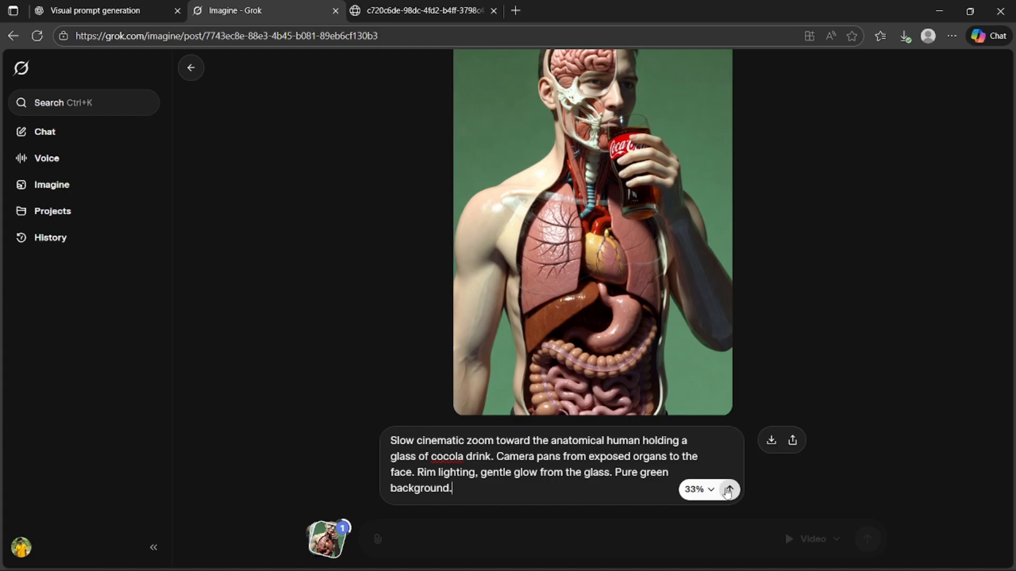
{"action": "left_click", "coordinate": [729, 490]}
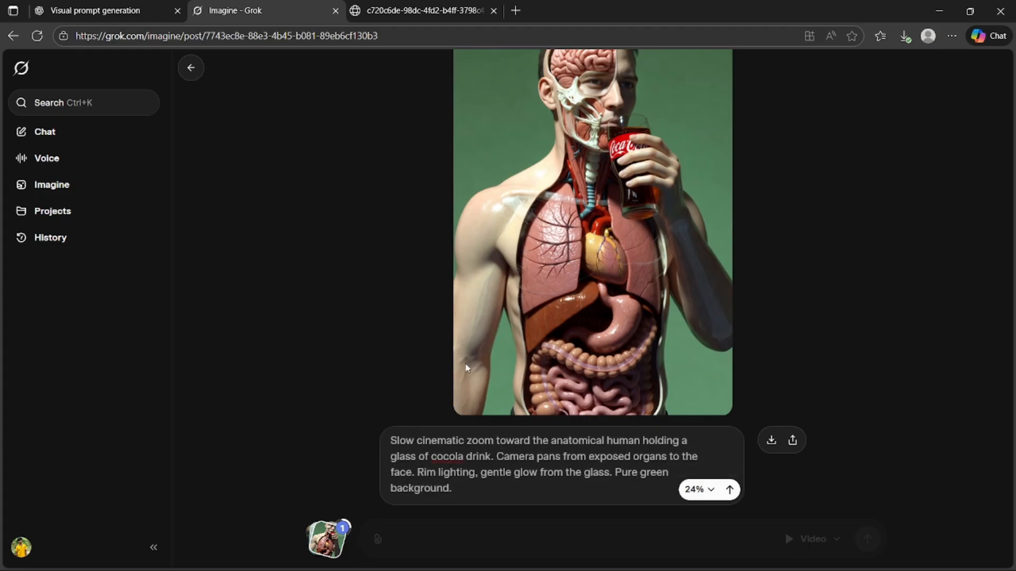
{"action": "scroll", "coordinate": [528, 311], "scroll_direction": "up", "scroll_amount": 2}
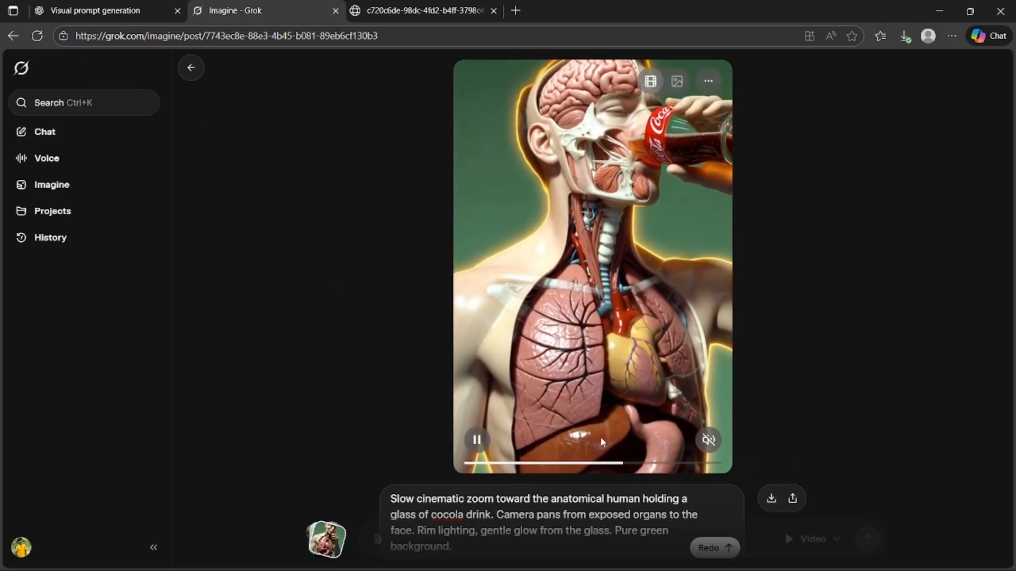
- Switch to ChatGPT and copy the "Stomach Pour Scene (5–10 sec)" description from the Video Instructions
{"action": "left_click", "coordinate": [74, 11]}
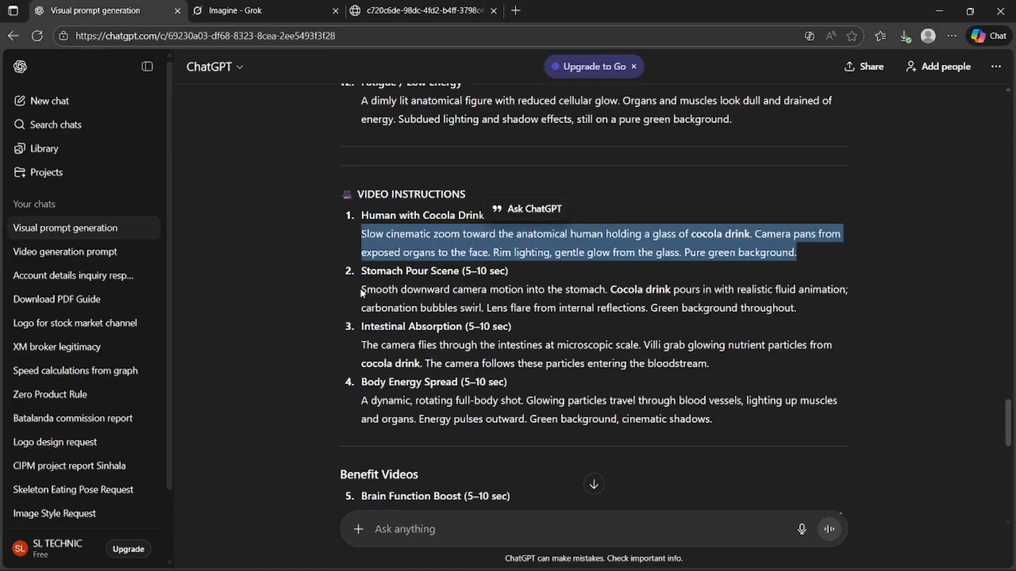
{"action": "left_click_drag", "start_coordinate": [362, 292], "coordinate": [798, 309]}
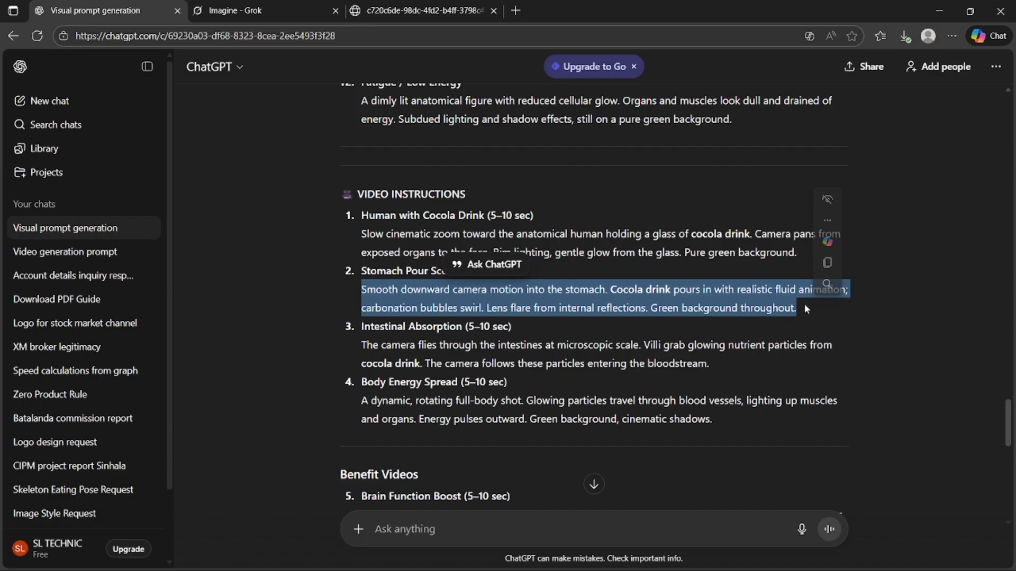
{"action": "left_click", "coordinate": [828, 263]}
- Switch to Grok Imagine and download the generated video of the anatomical man, dismissing the extra Save As dialog
{"action": "left_click", "coordinate": [235, 10]}
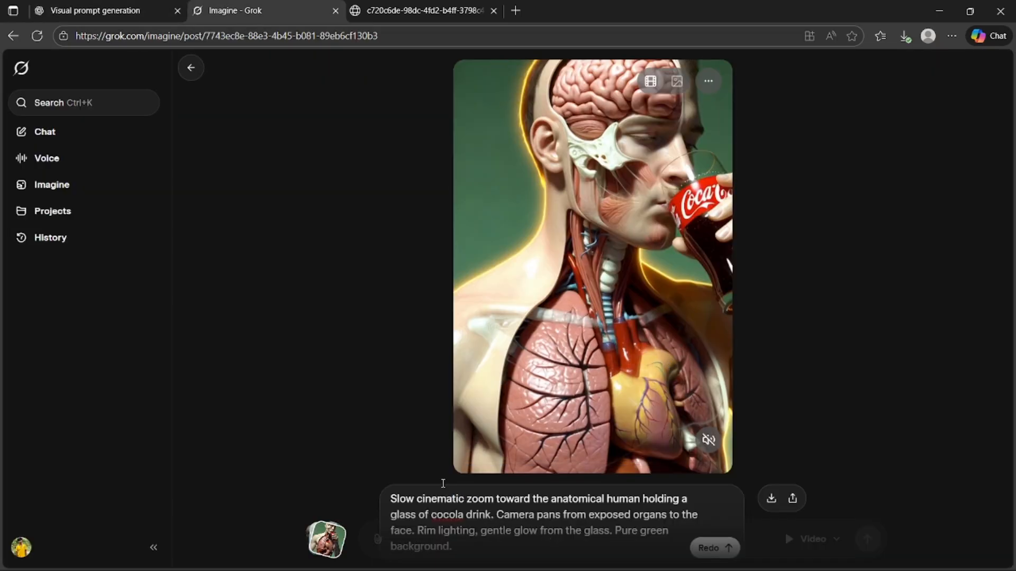
{"action": "scroll", "coordinate": [435, 338], "scroll_direction": "down", "scroll_amount": 1}
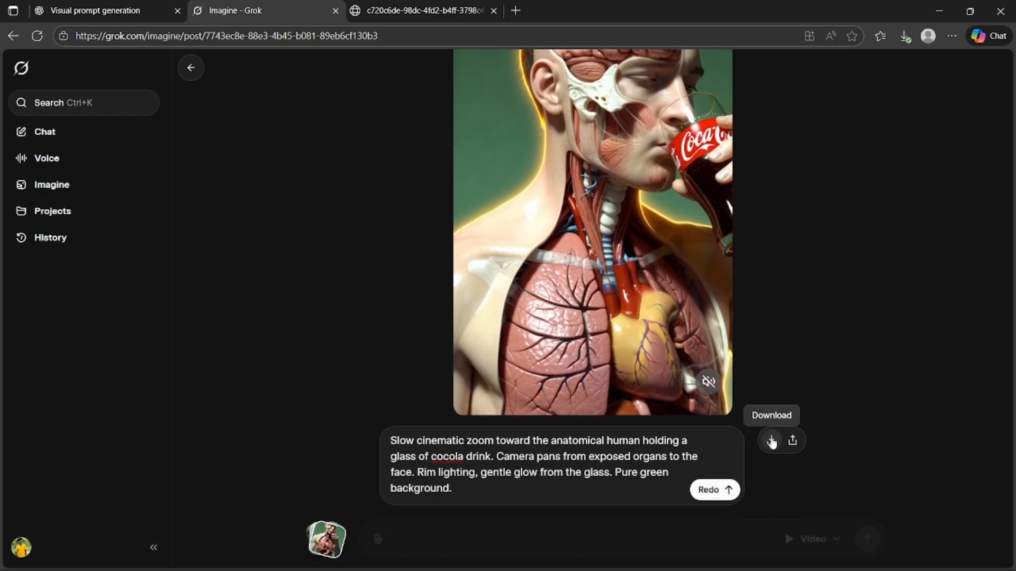
{"action": "right_click", "coordinate": [511, 177]}
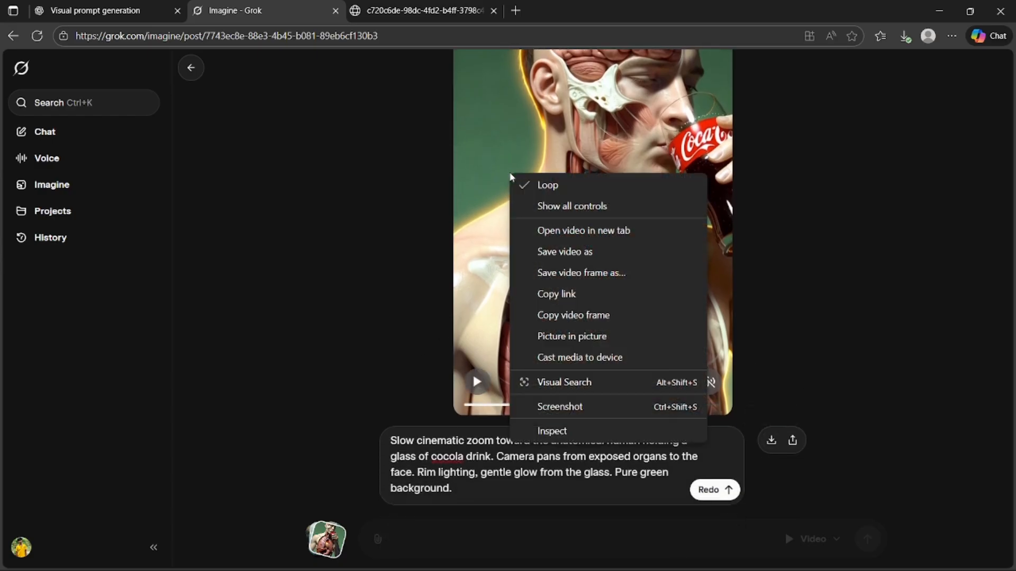
{"action": "left_click", "coordinate": [559, 250]}
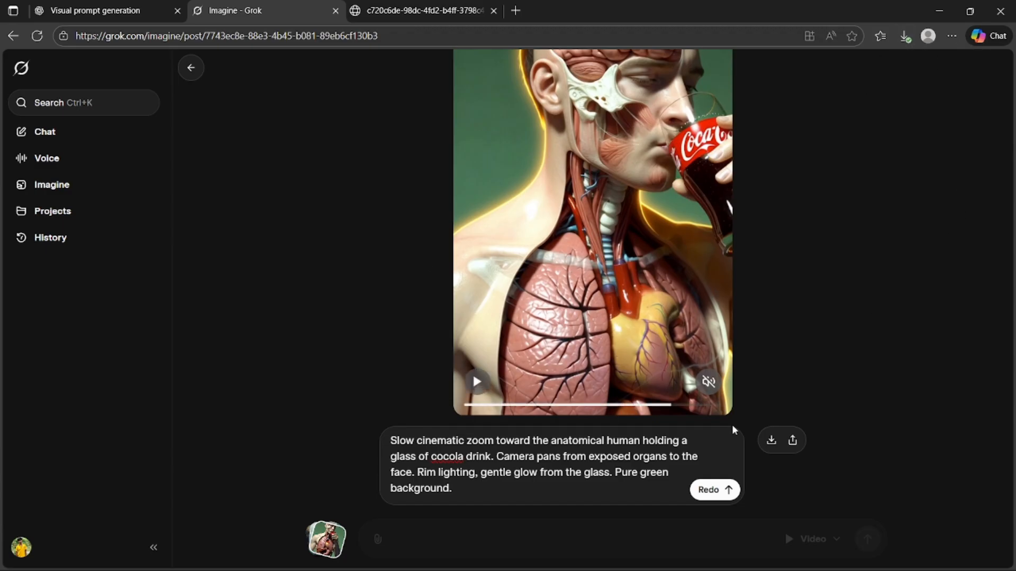
{"action": "left_click", "coordinate": [770, 447]}
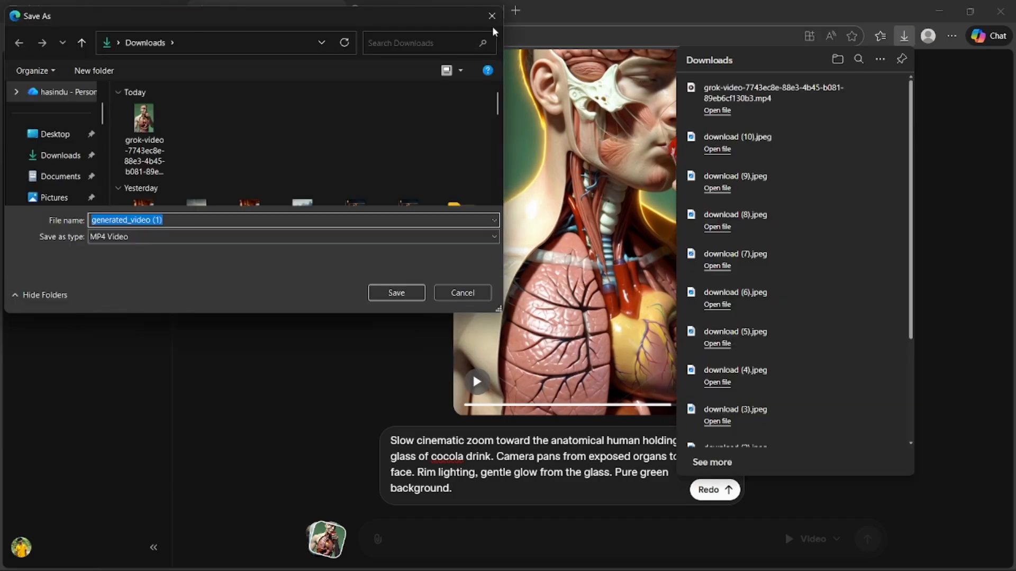
{"action": "left_click", "coordinate": [492, 16]}
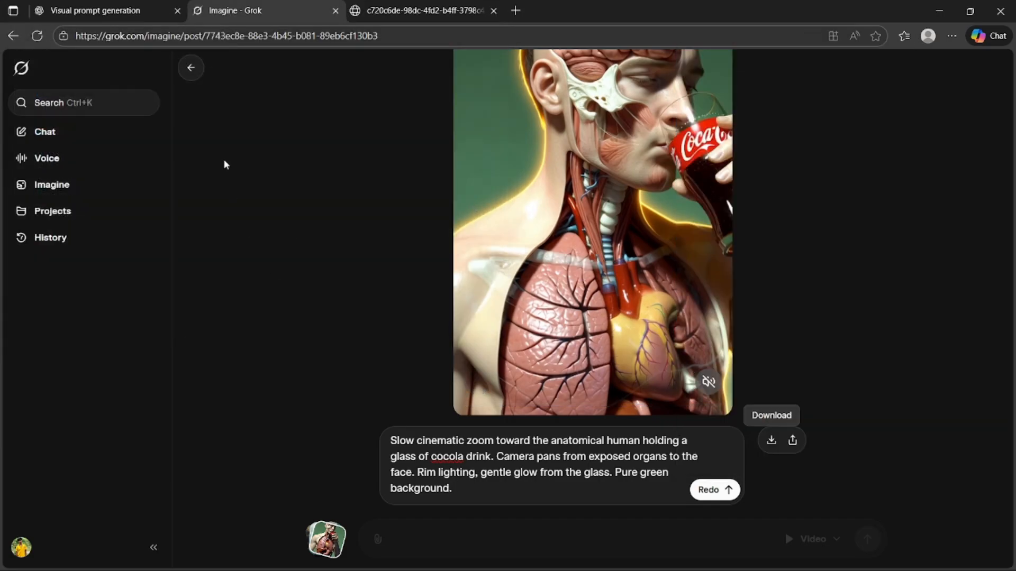
- Return to the Imagine gallery and upload the stomach image "download (1)" from the Downloads folder as the video source
{"action": "left_click", "coordinate": [190, 68]}
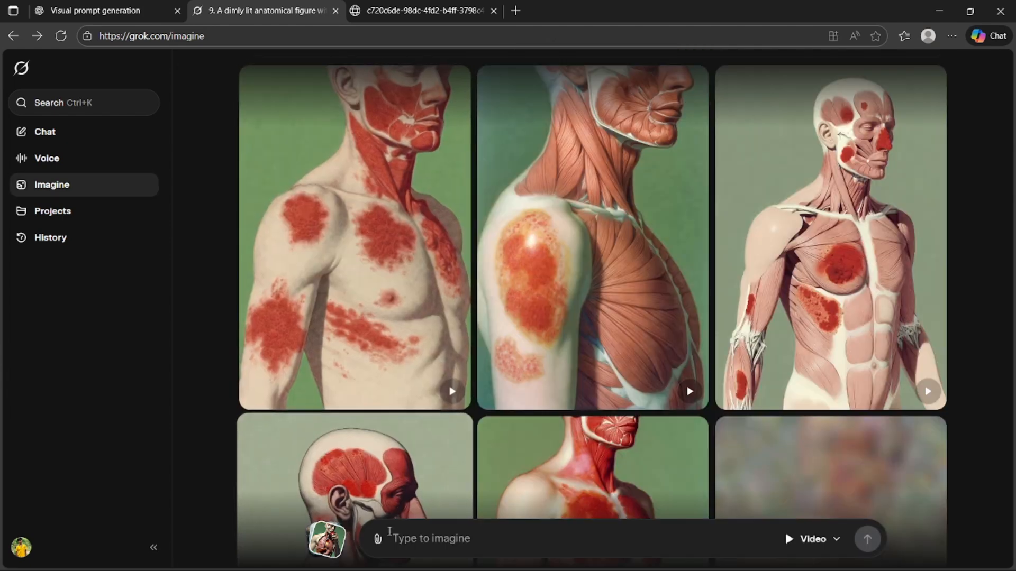
{"action": "left_click", "coordinate": [378, 539]}
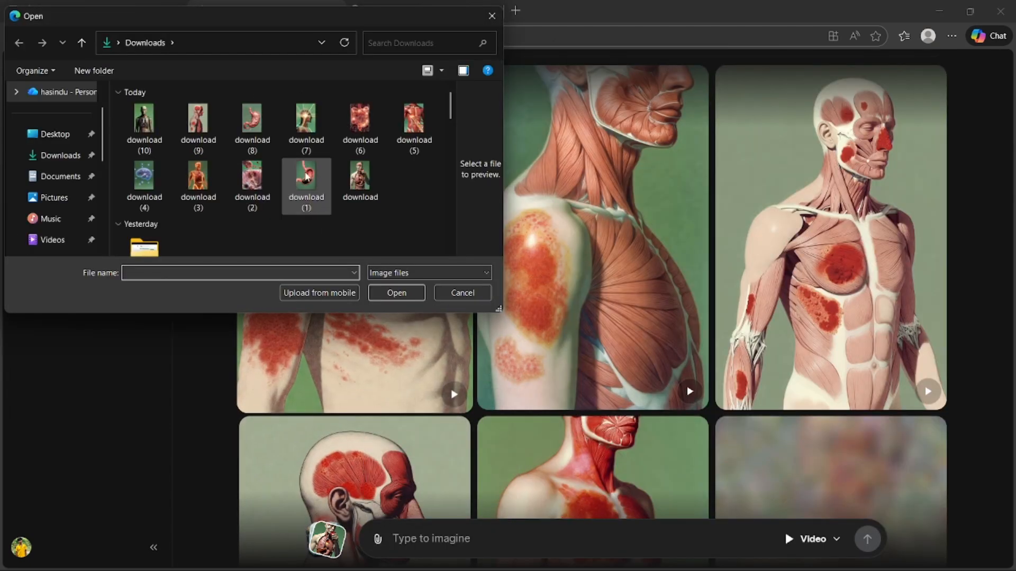
{"action": "double_click", "coordinate": [307, 180]}
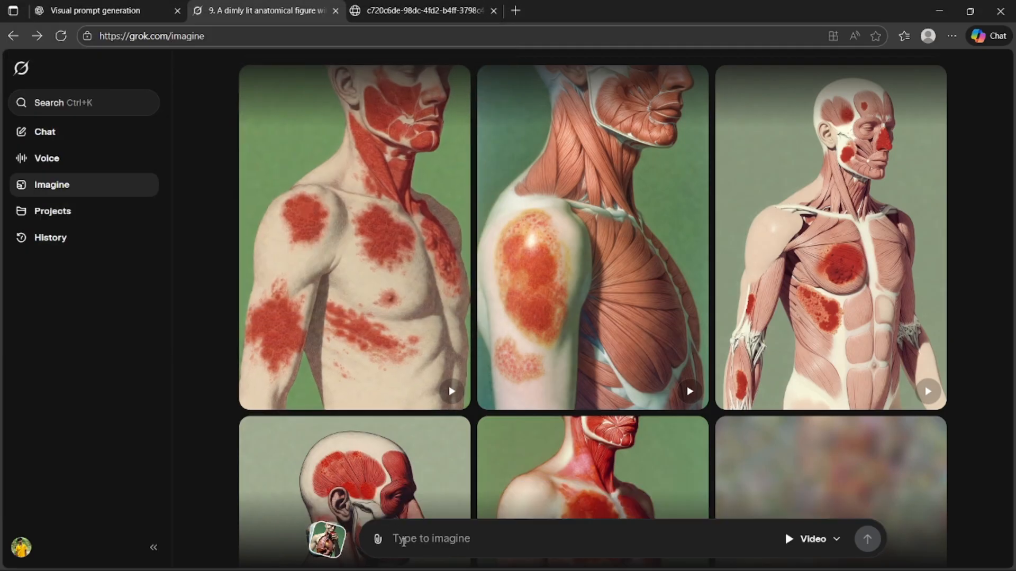
- Paste the copied "Smooth downward camera motion into the stomach" description as the prompt and generate the stomach video
{"action": "right_click", "coordinate": [404, 540]}
{"action": "left_click", "coordinate": [392, 498]}
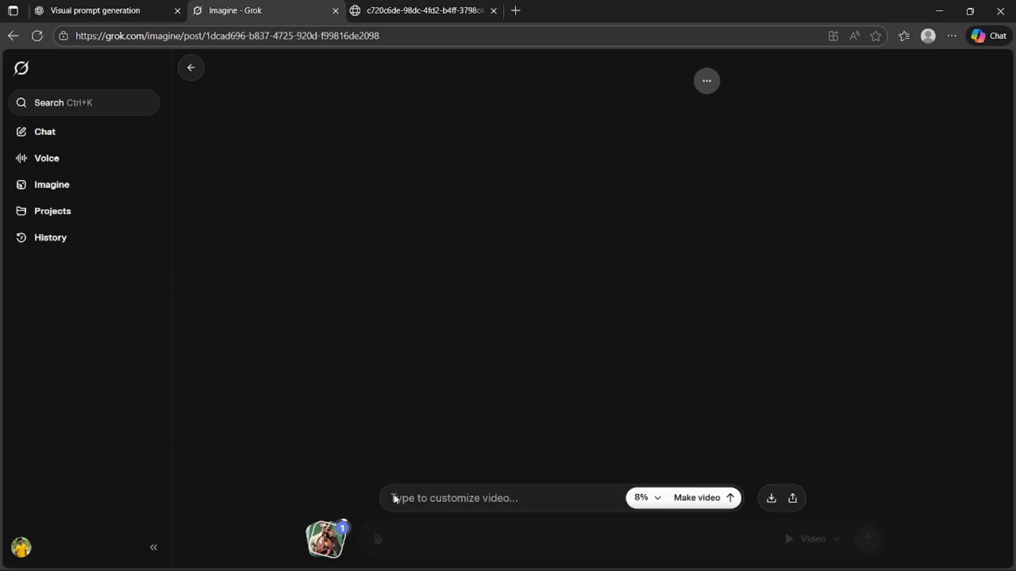
{"action": "right_click", "coordinate": [393, 497]}
{"action": "left_click", "coordinate": [433, 344]}
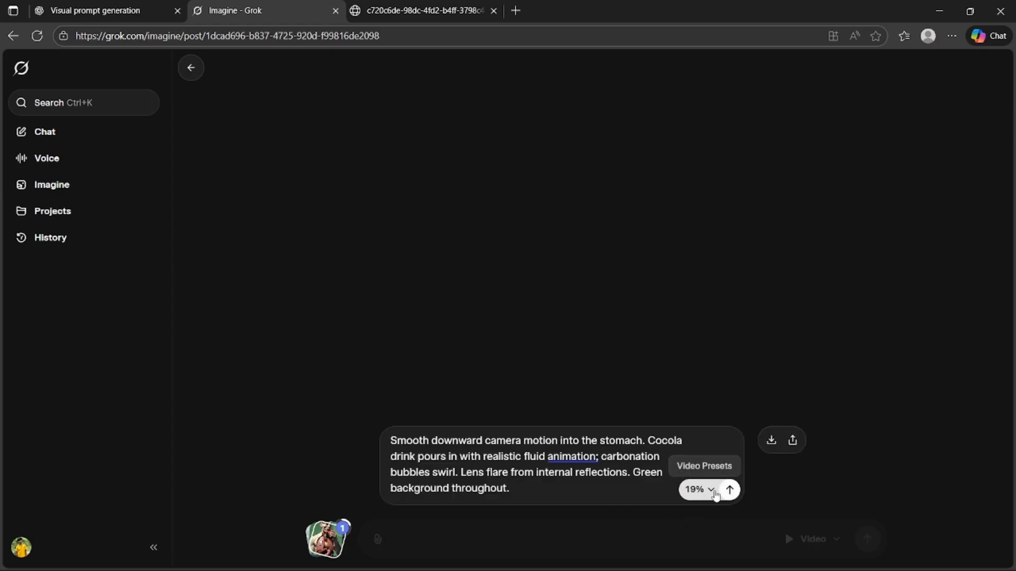
{"action": "left_click", "coordinate": [724, 494]}
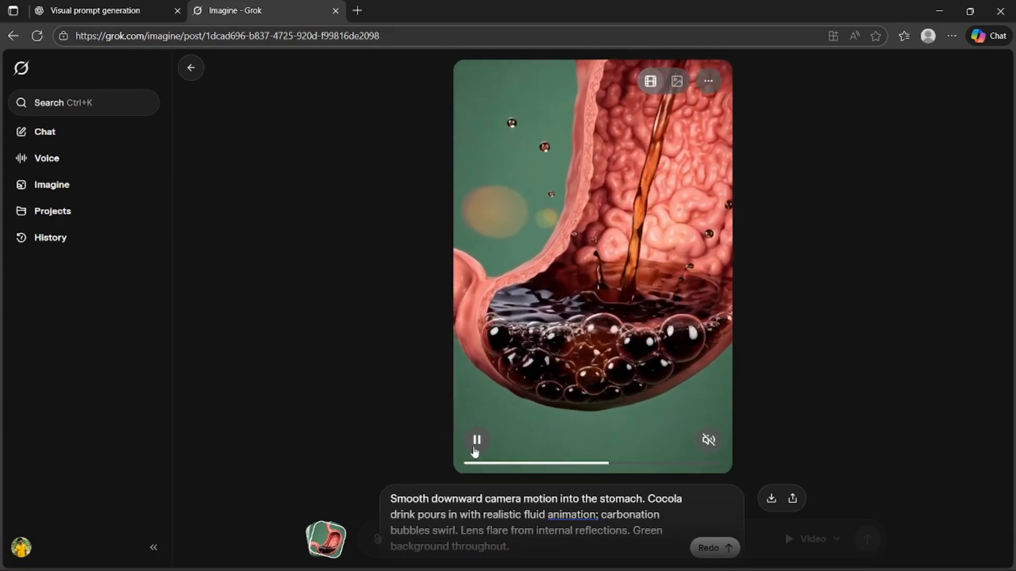
- Save the stomach pour video as the MP4 "generated_video (1)" in the Downloads folder
{"action": "right_click", "coordinate": [586, 375]}
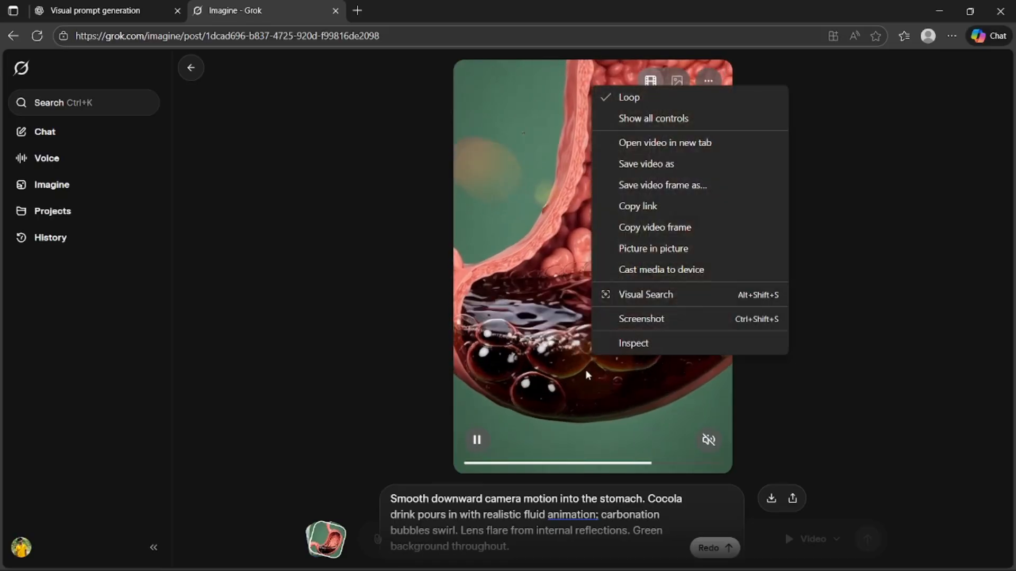
{"action": "left_click", "coordinate": [633, 163]}
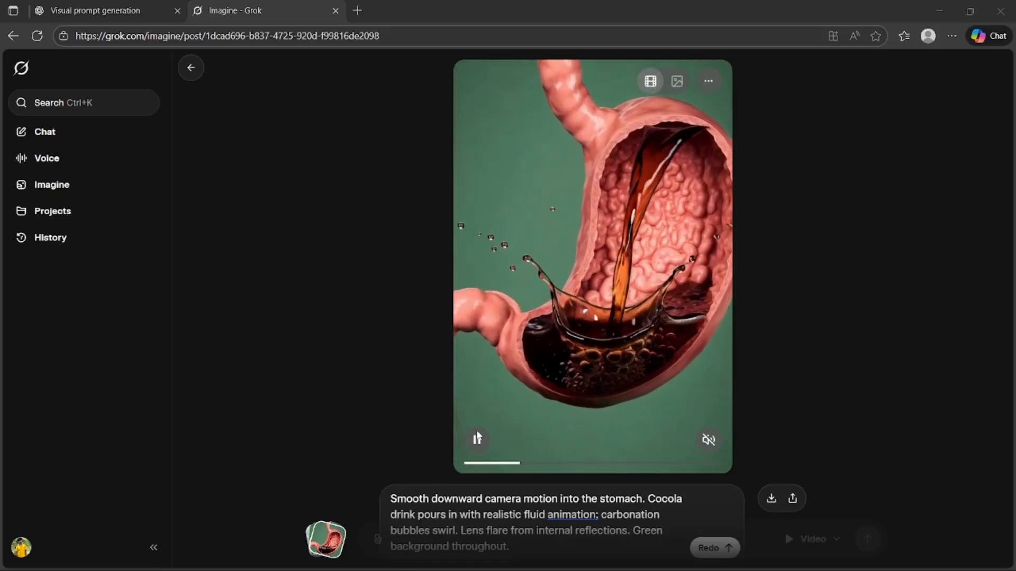
{"action": "left_click", "coordinate": [64, 156]}
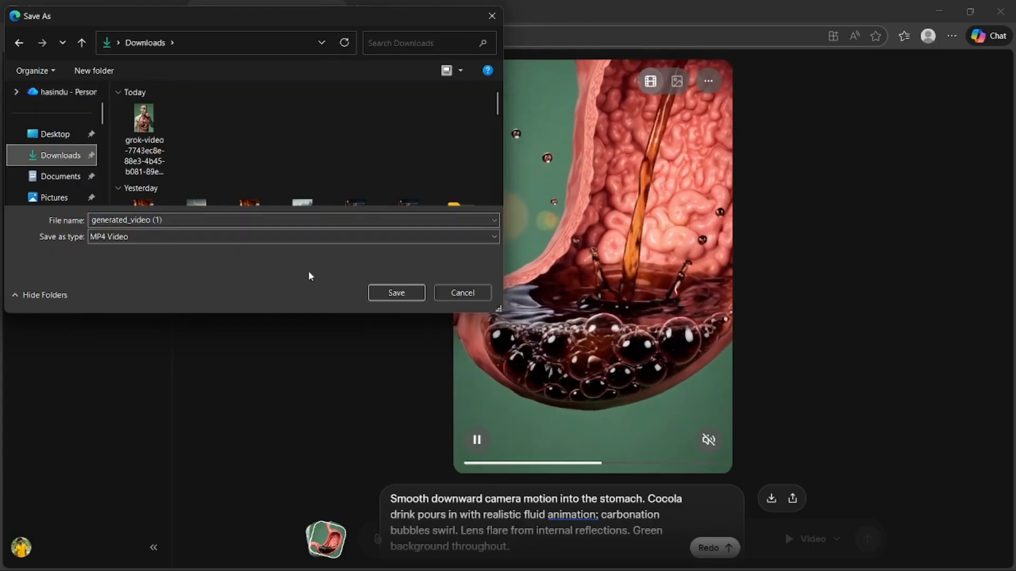
{"action": "left_click", "coordinate": [394, 293]}
- Switch to ChatGPT and copy the "Intestinal Absorption (5–10 sec)" description from the Video Instructions
{"action": "left_click", "coordinate": [113, 15]}
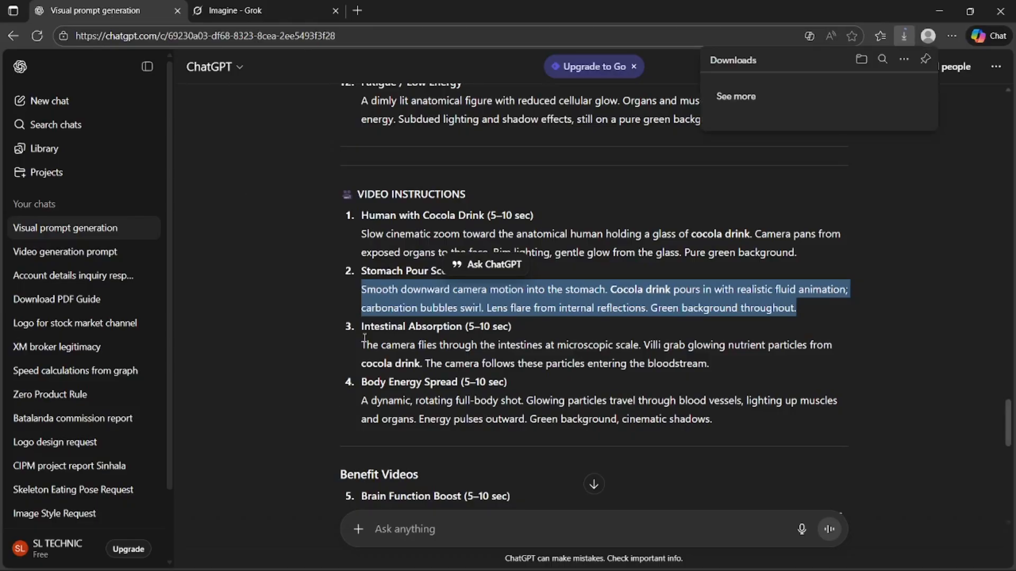
{"action": "left_click_drag", "start_coordinate": [361, 345], "coordinate": [713, 361]}
{"action": "key", "text": "ctrl+c"}
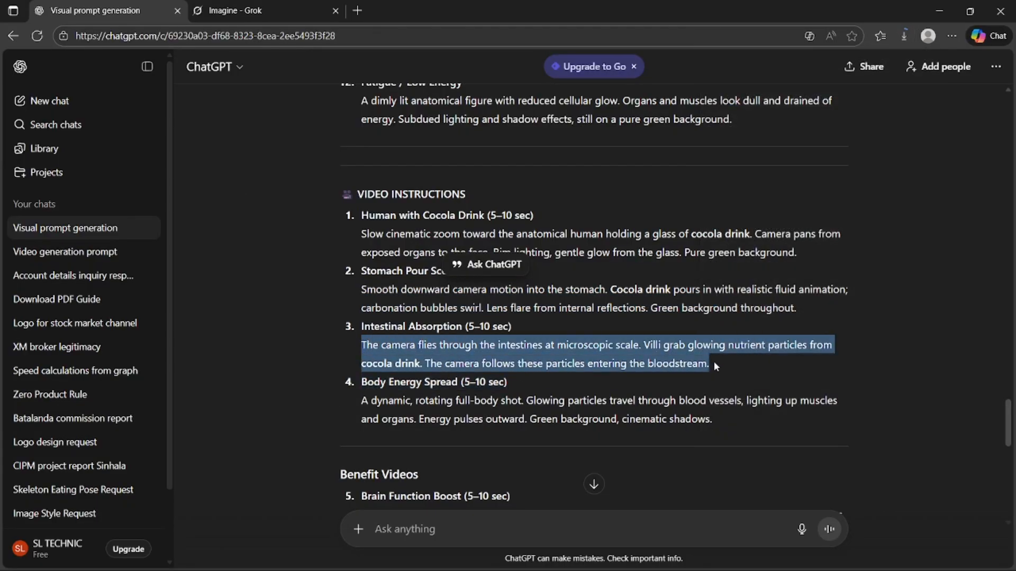
- Switch to Grok Imagine, leave the stomach video and upload the intestinal villi image "download (2)" from Downloads as the video source
{"action": "left_click", "coordinate": [249, 11]}
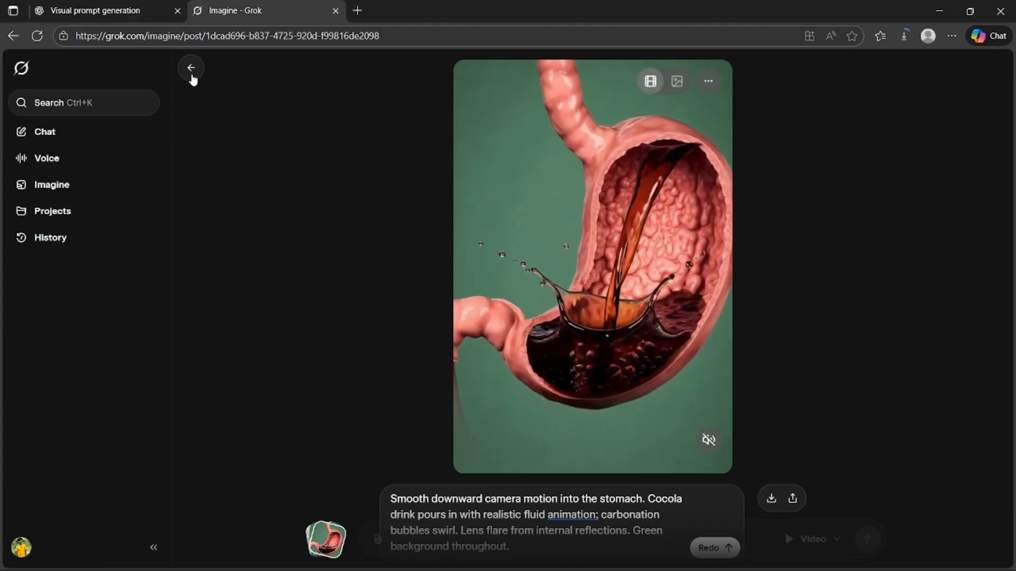
{"action": "left_click", "coordinate": [191, 69]}
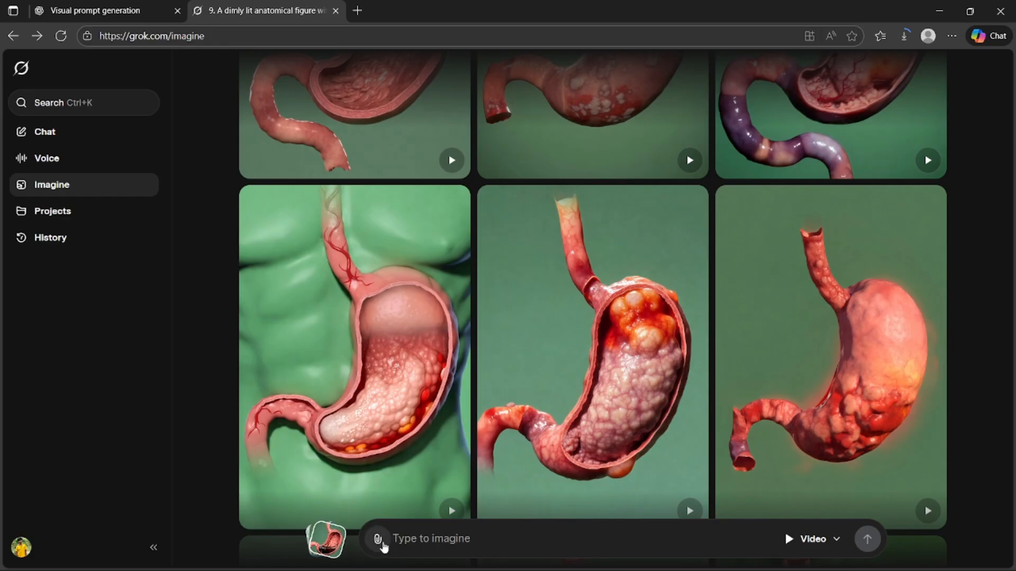
{"action": "left_click", "coordinate": [378, 539]}
{"action": "left_click", "coordinate": [406, 399]}
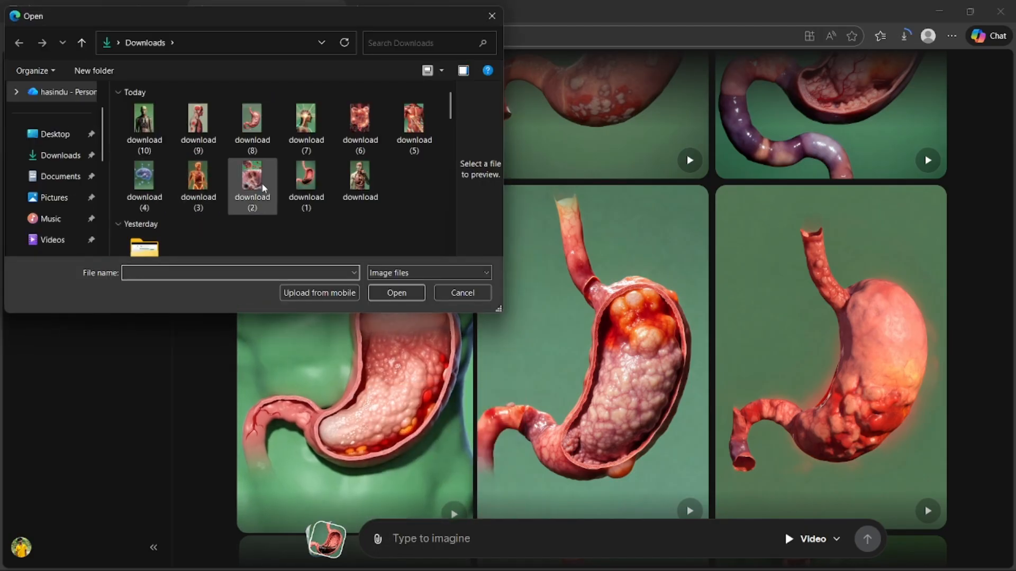
{"action": "double_click", "coordinate": [250, 196]}
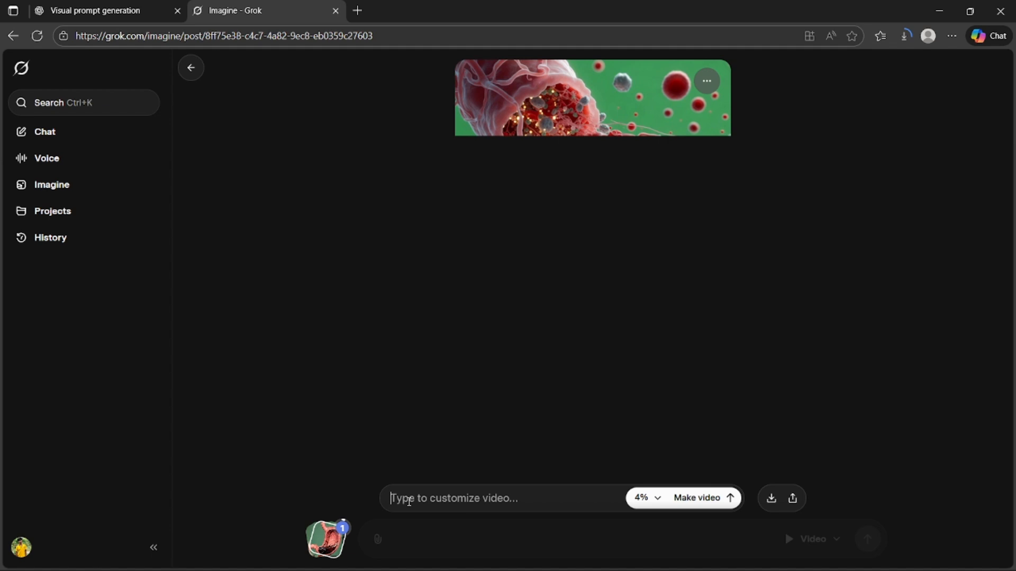
- Paste the copied "The camera flies through the intestines" description as the prompt, generate the video and check the browser's downloads
{"action": "right_click", "coordinate": [409, 501]}
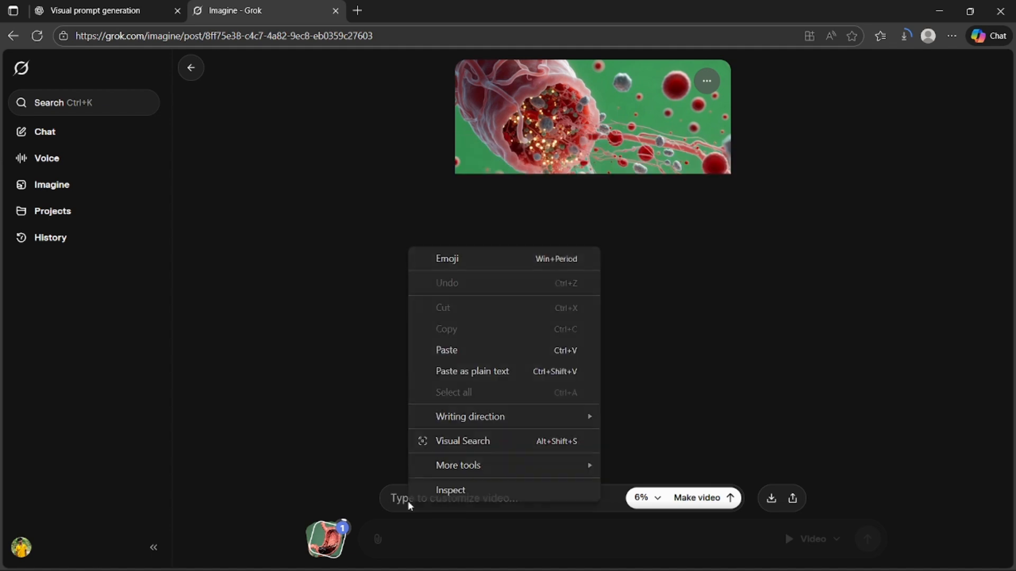
{"action": "left_click", "coordinate": [446, 346]}
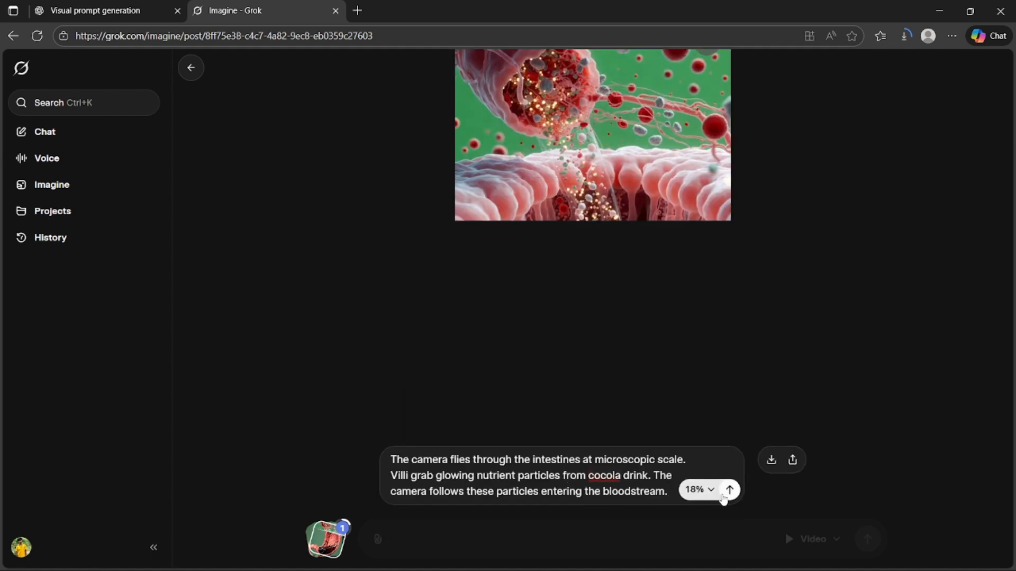
{"action": "left_click", "coordinate": [730, 490]}
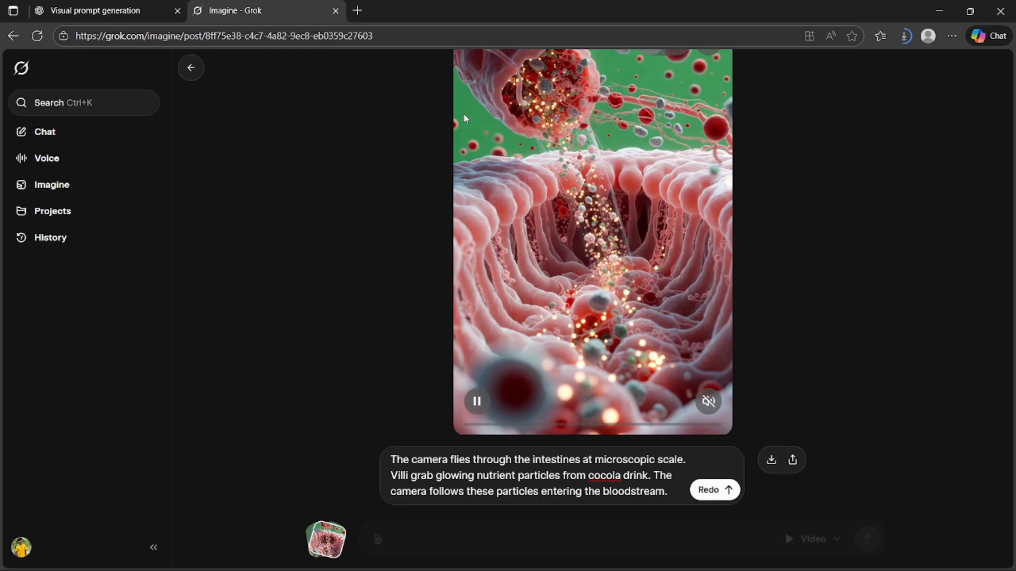
{"action": "left_click", "coordinate": [904, 37]}
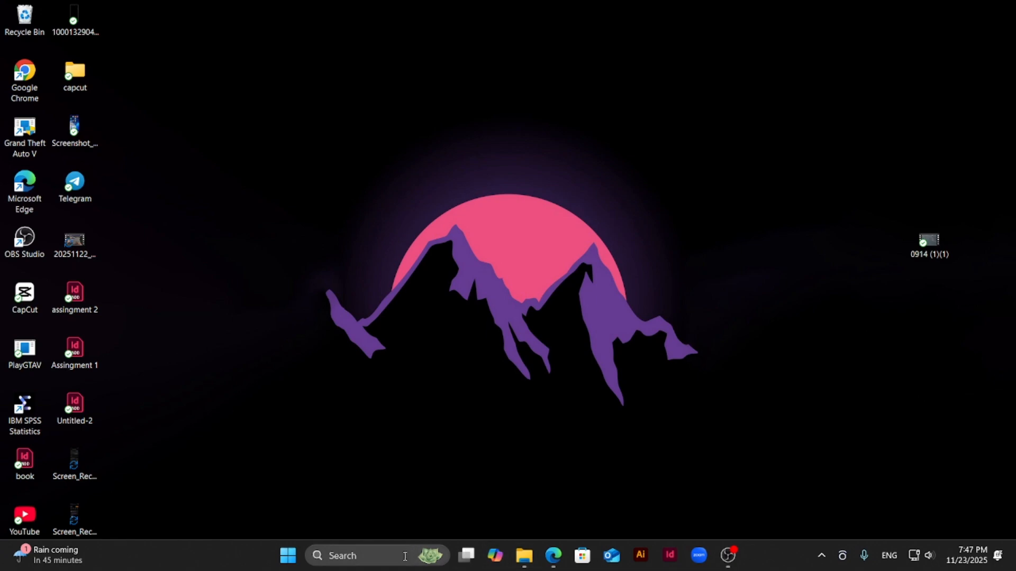
- Launch CapCut from the desktop and create a new video project
{"action": "left_click", "coordinate": [385, 557]}
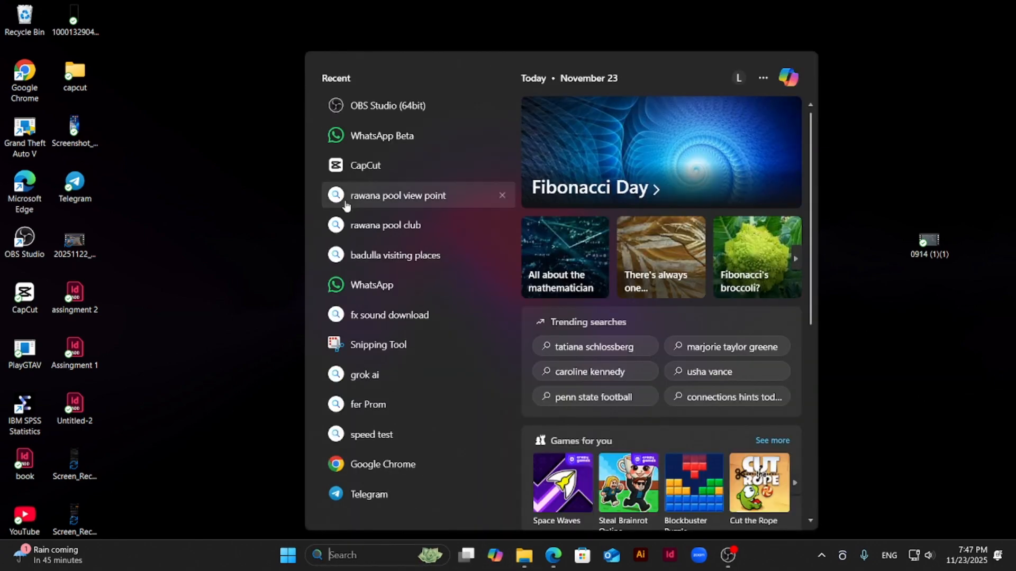
{"action": "left_click", "coordinate": [358, 169]}
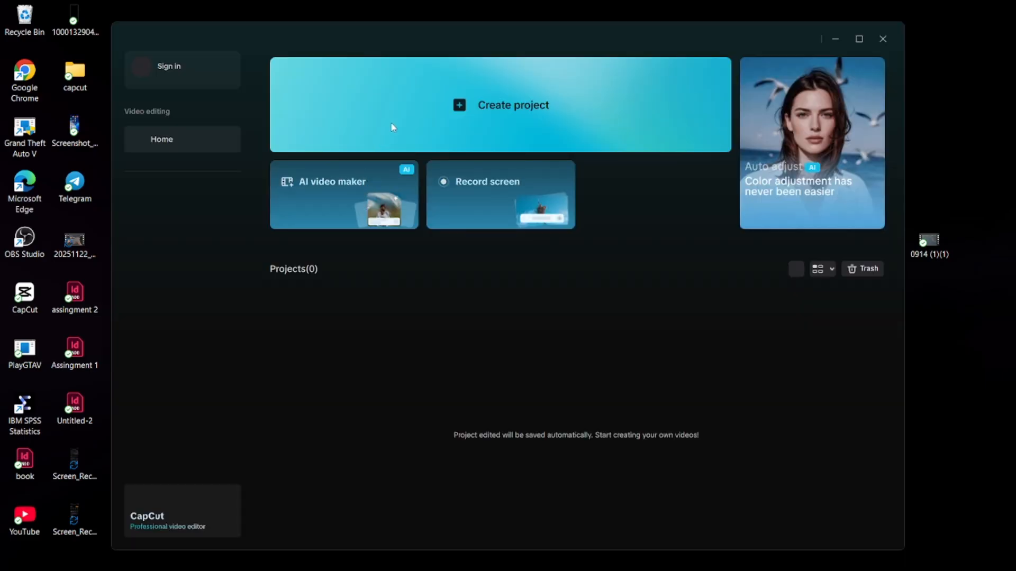
{"action": "left_click", "coordinate": [391, 128]}
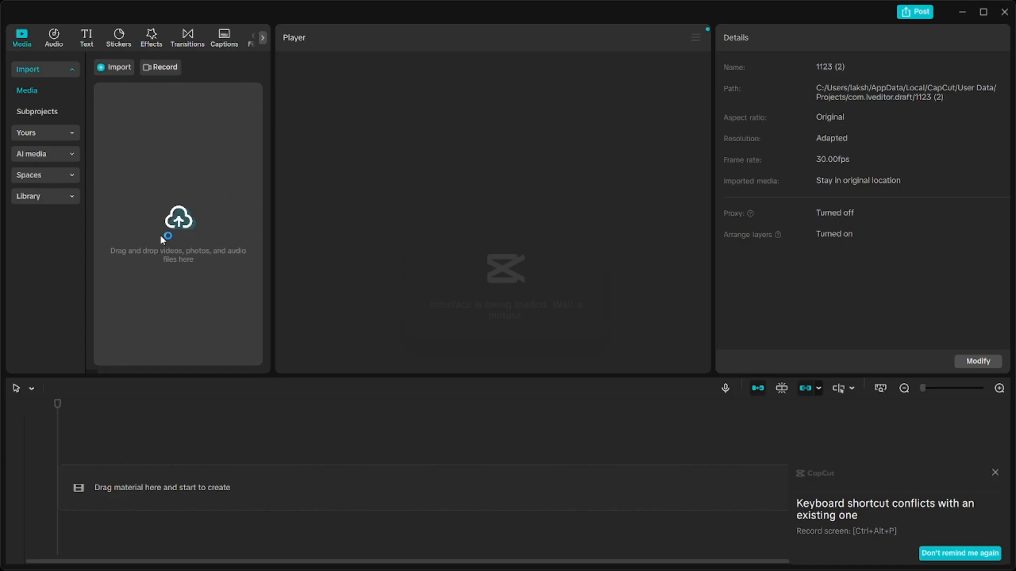
- Import the stomach clip "generated_video (1)" from Downloads into the project's media
{"action": "left_click", "coordinate": [95, 94]}
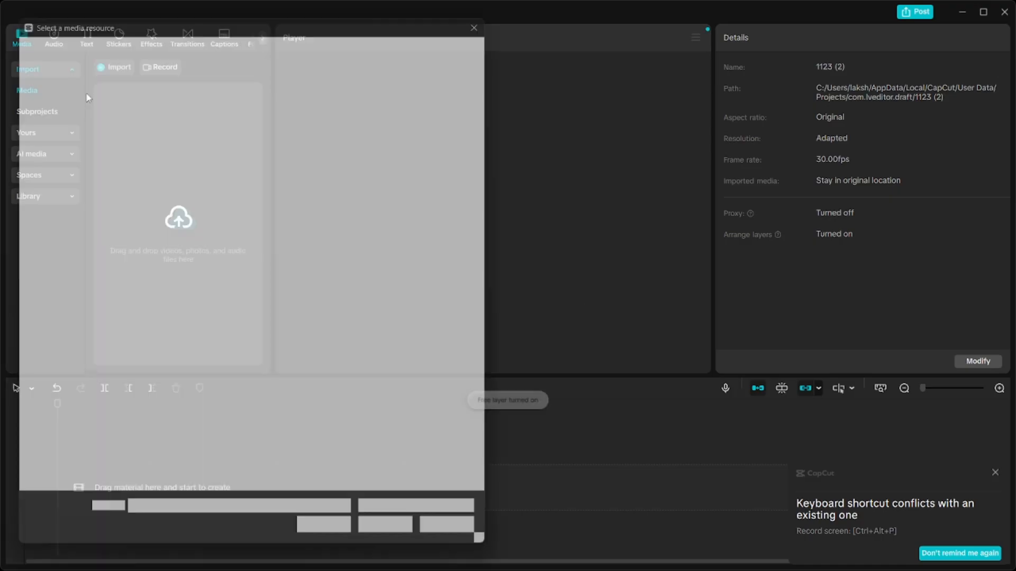
{"action": "left_click", "coordinate": [71, 196]}
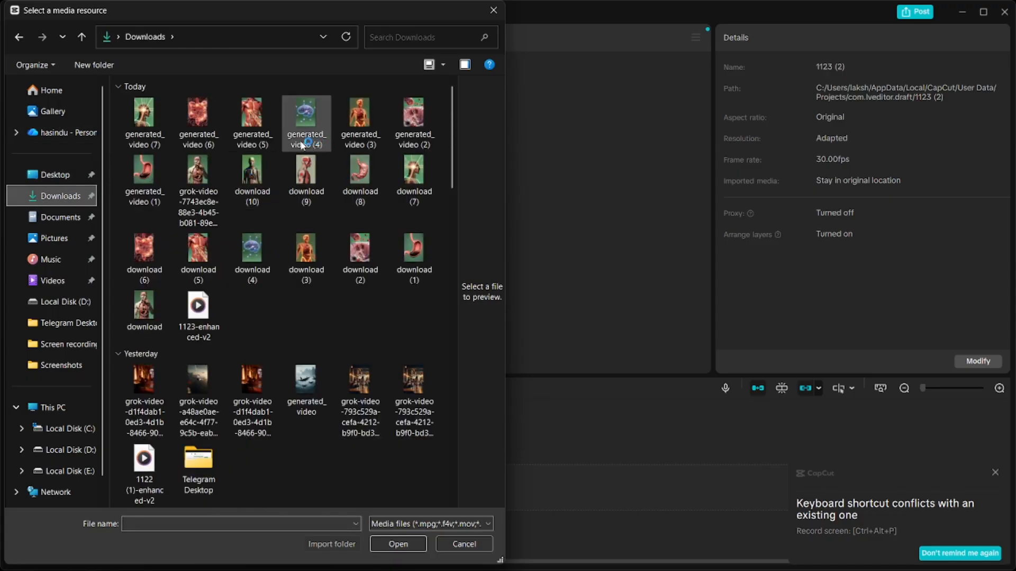
{"action": "double_click", "coordinate": [140, 197]}
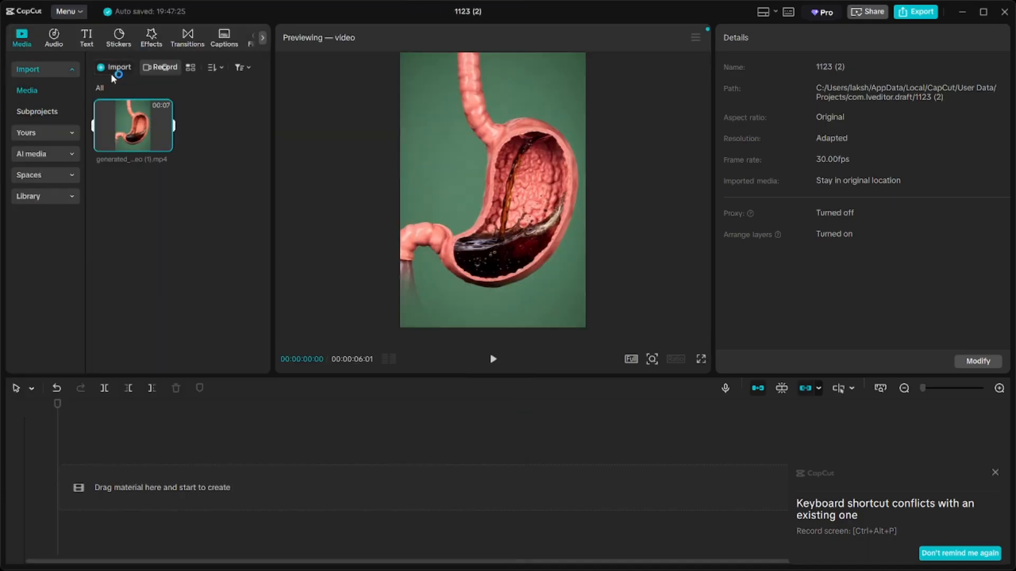
- Import the clips "generated_video (2)" through "generated_video (7)" from Downloads together
{"action": "left_click", "coordinate": [114, 70]}
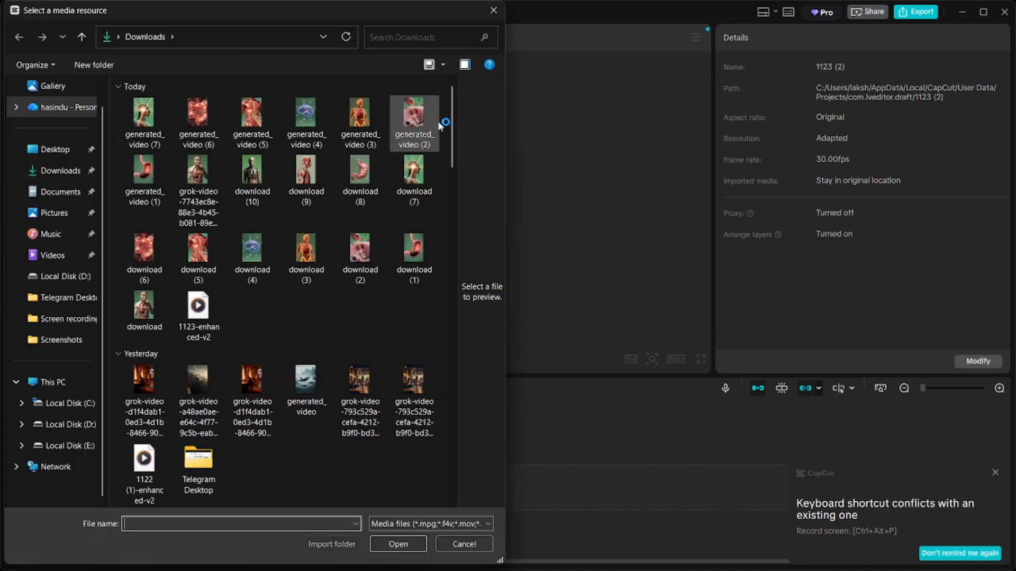
{"action": "left_click_drag", "start_coordinate": [445, 126], "coordinate": [113, 127]}
{"action": "left_click", "coordinate": [390, 542]}
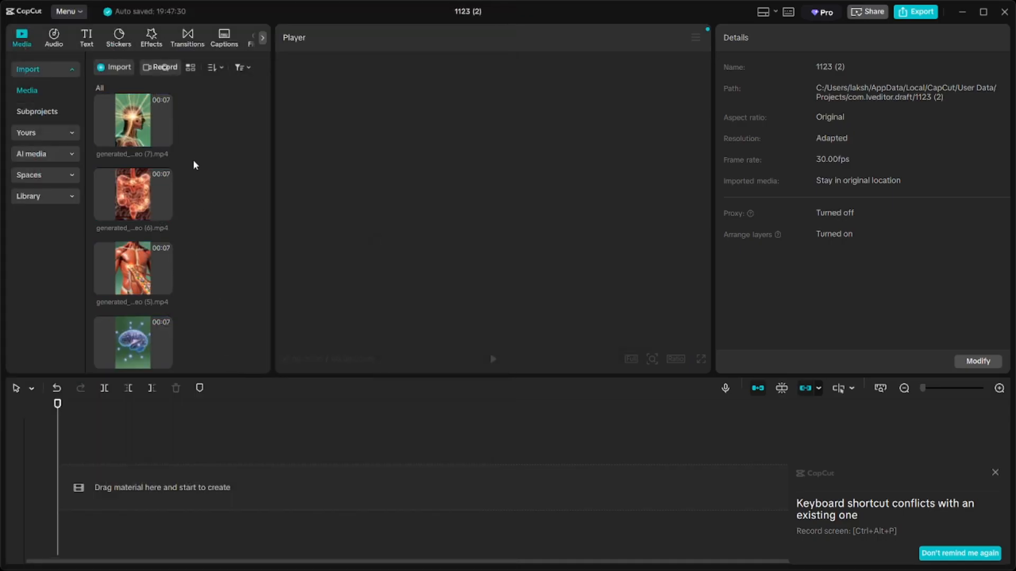
- Add the stomach clip generated_video (1) to the empty timeline
{"action": "left_click_drag", "start_coordinate": [196, 123], "coordinate": [158, 142]}
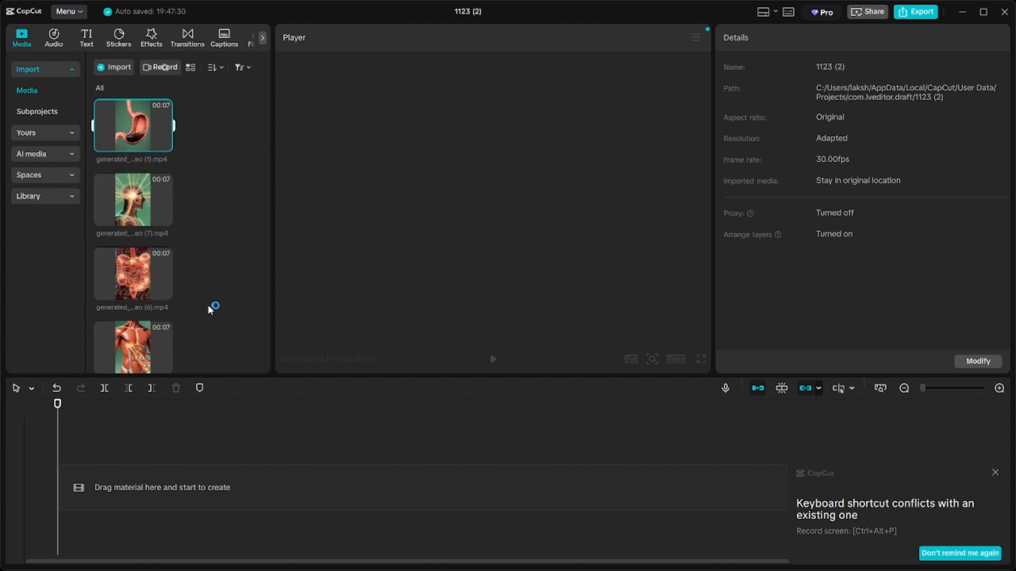
{"action": "left_click", "coordinate": [165, 144]}
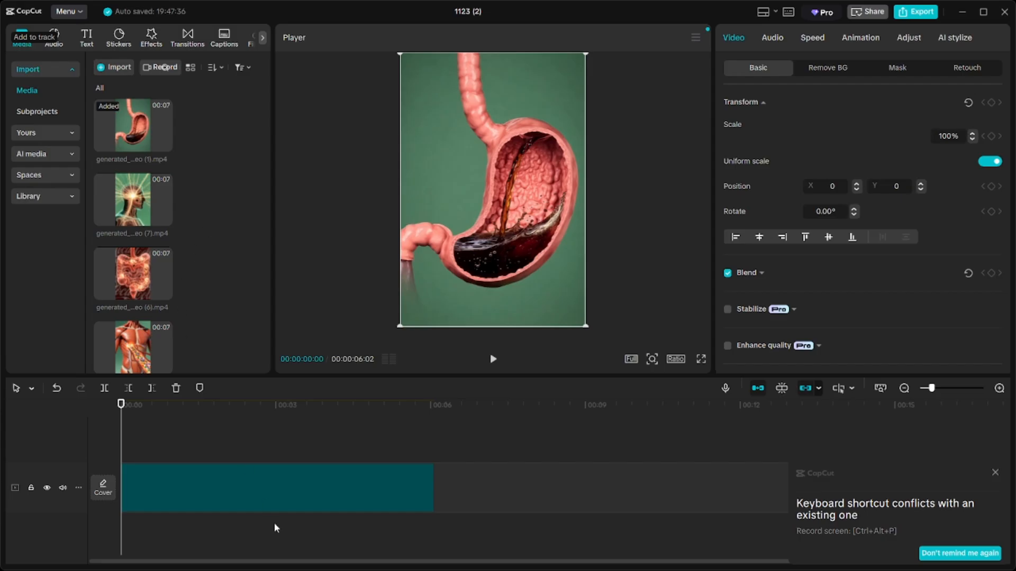
- Import the grok-video-7743ec8e clip of the man drinking cola from Downloads into the project's media
{"action": "scroll", "coordinate": [186, 323], "scroll_direction": "down", "scroll_amount": 4}
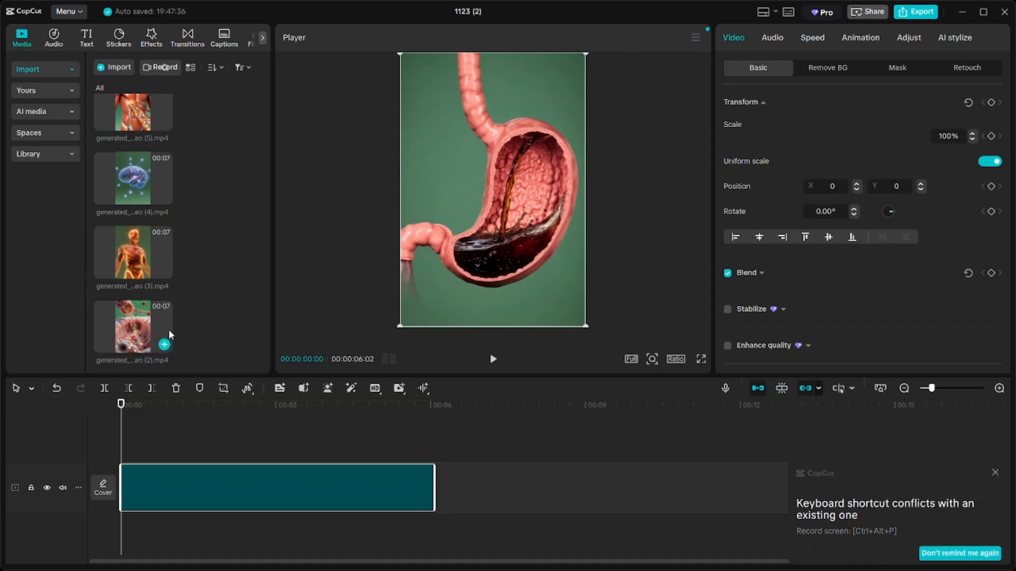
{"action": "scroll", "coordinate": [151, 312], "scroll_direction": "up", "scroll_amount": 5}
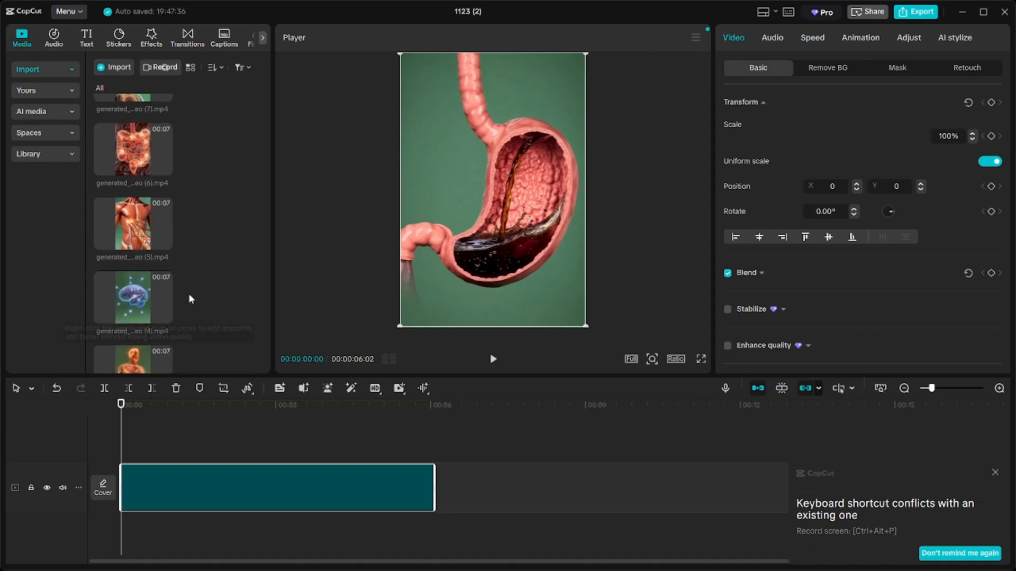
{"action": "scroll", "coordinate": [168, 281], "scroll_direction": "down", "scroll_amount": 4}
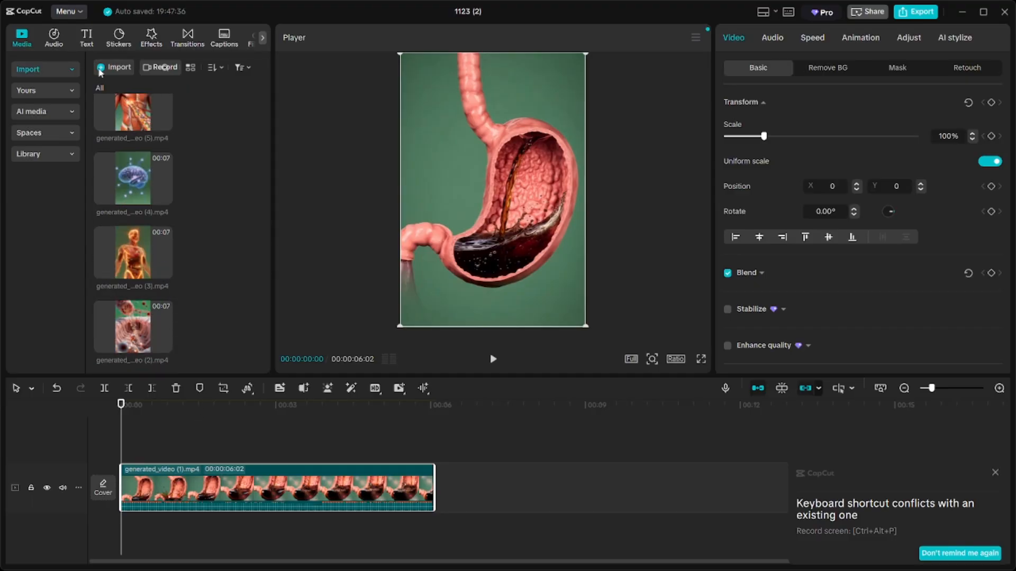
{"action": "left_click", "coordinate": [100, 71]}
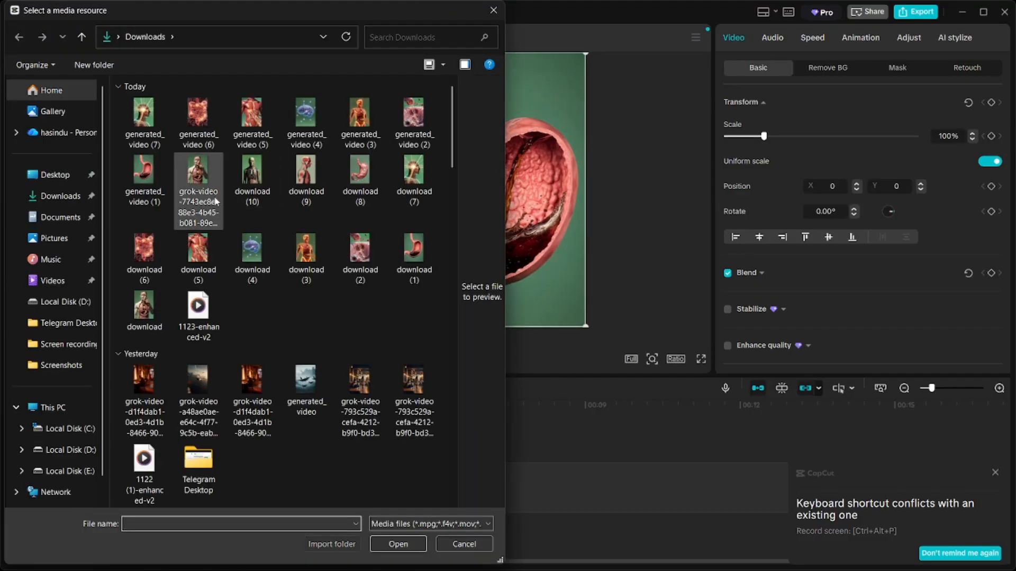
{"action": "double_click", "coordinate": [215, 201]}
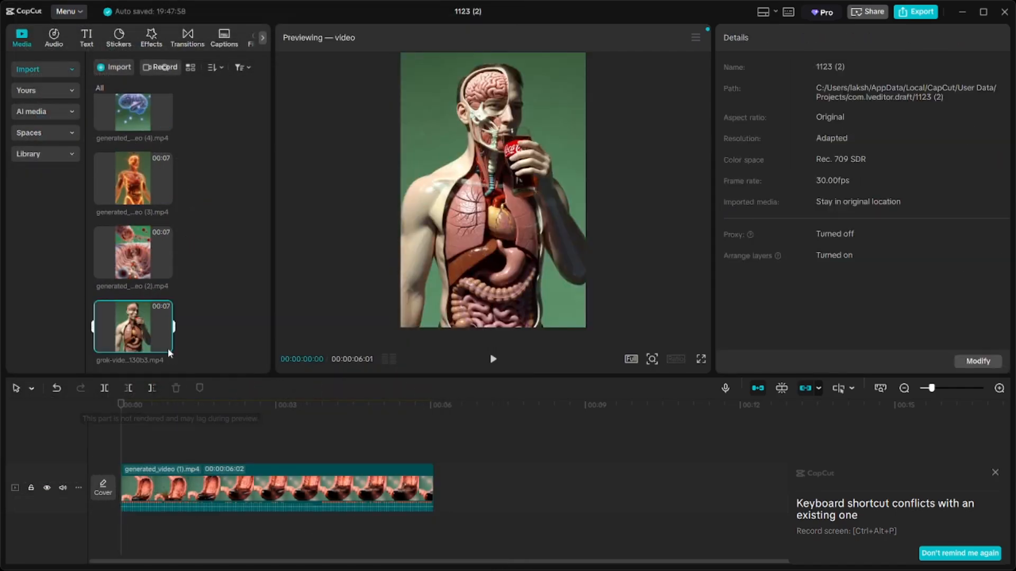
- Add the grok-video clip at the start of the timeline and delete the stomach clip from the track
{"action": "left_click", "coordinate": [164, 344]}
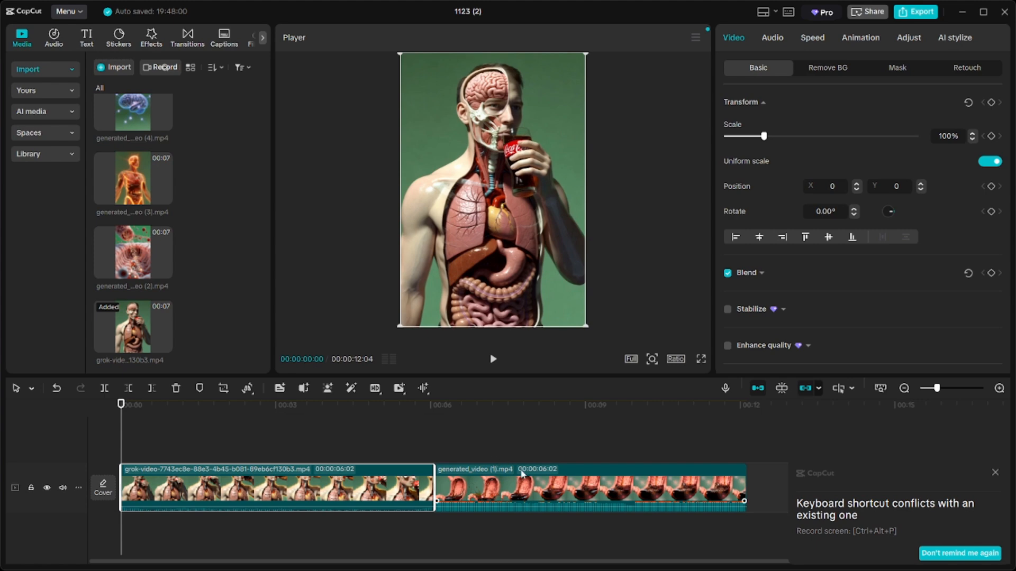
{"action": "left_click", "coordinate": [494, 479]}
{"action": "key", "text": "Delete"}
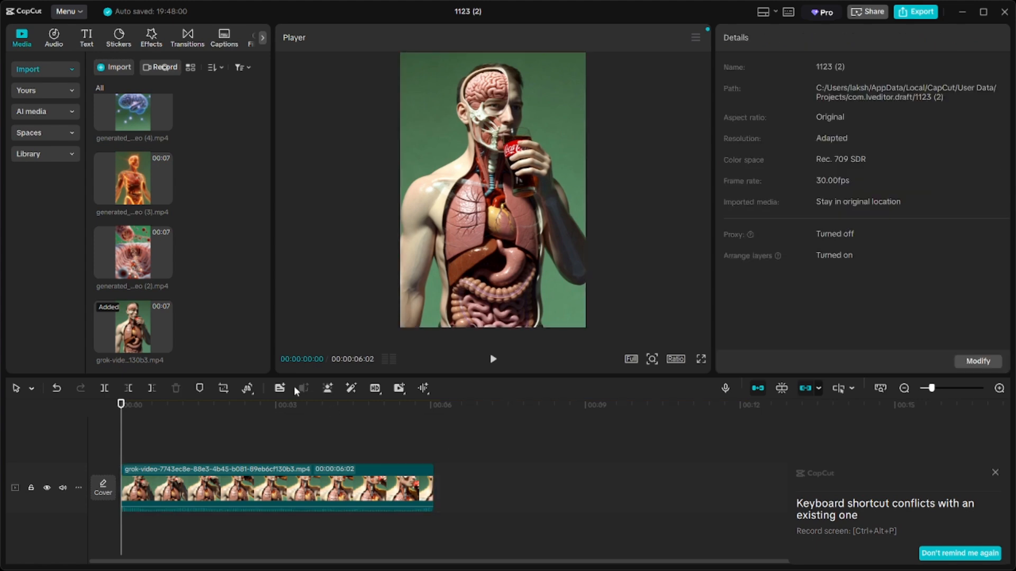
- Place the intestinal villi clip generated_video (2) on the timeline directly after the grok-video clip
{"action": "left_click", "coordinate": [165, 270]}
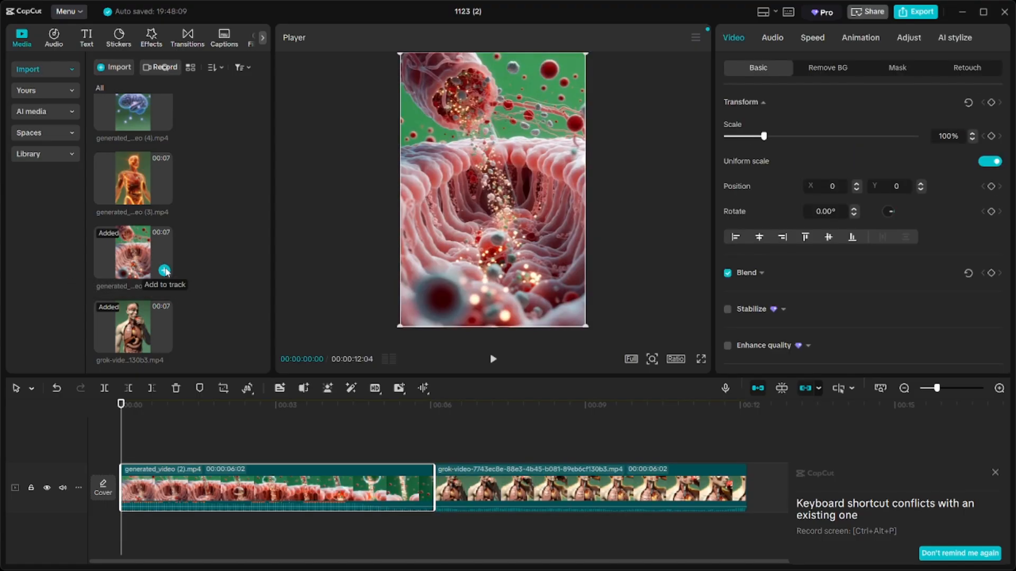
{"action": "key", "text": "ctrl+z"}
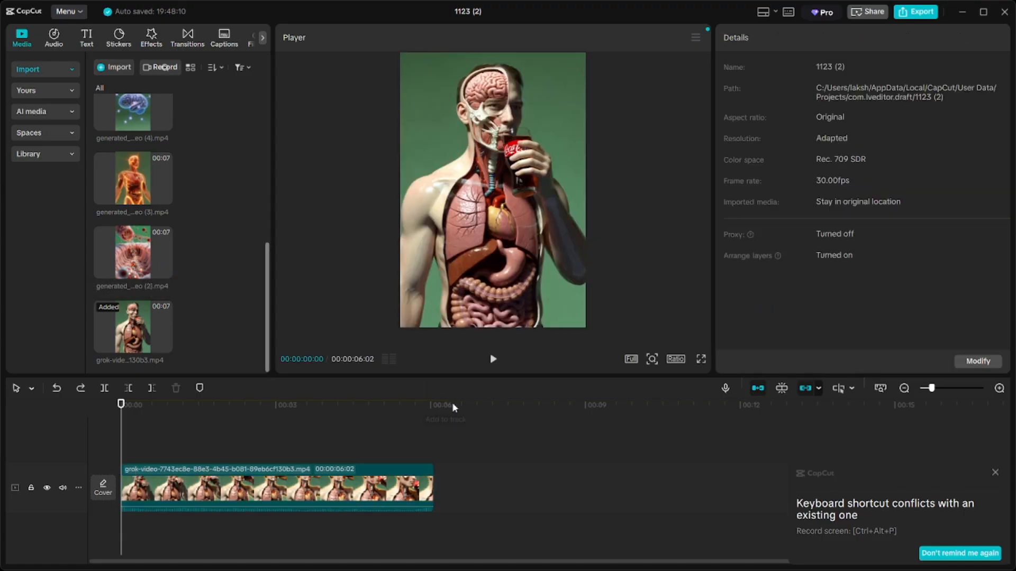
{"action": "left_click", "coordinate": [419, 442]}
{"action": "left_click_drag", "start_coordinate": [427, 445], "coordinate": [434, 445]}
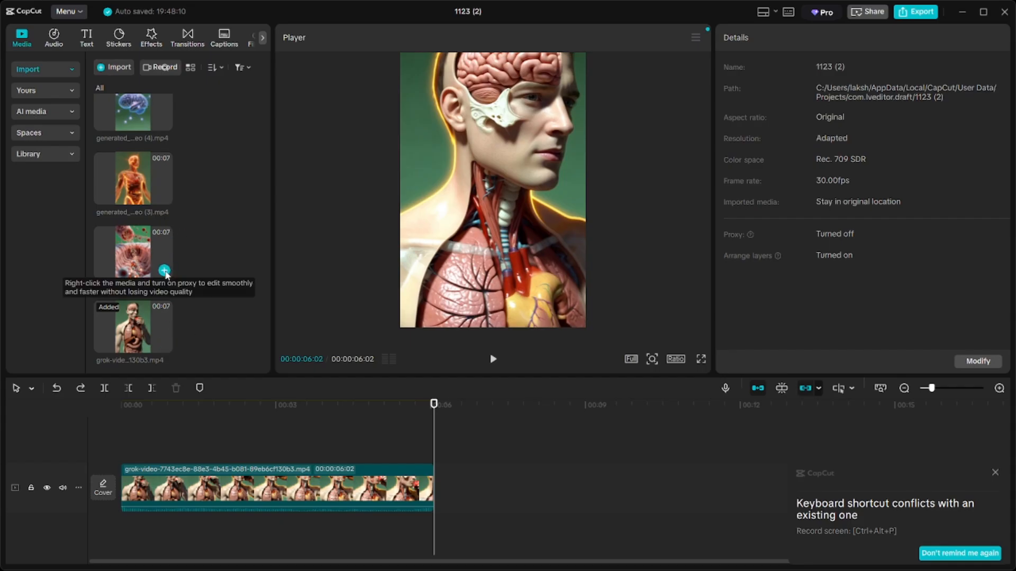
{"action": "left_click", "coordinate": [165, 271]}
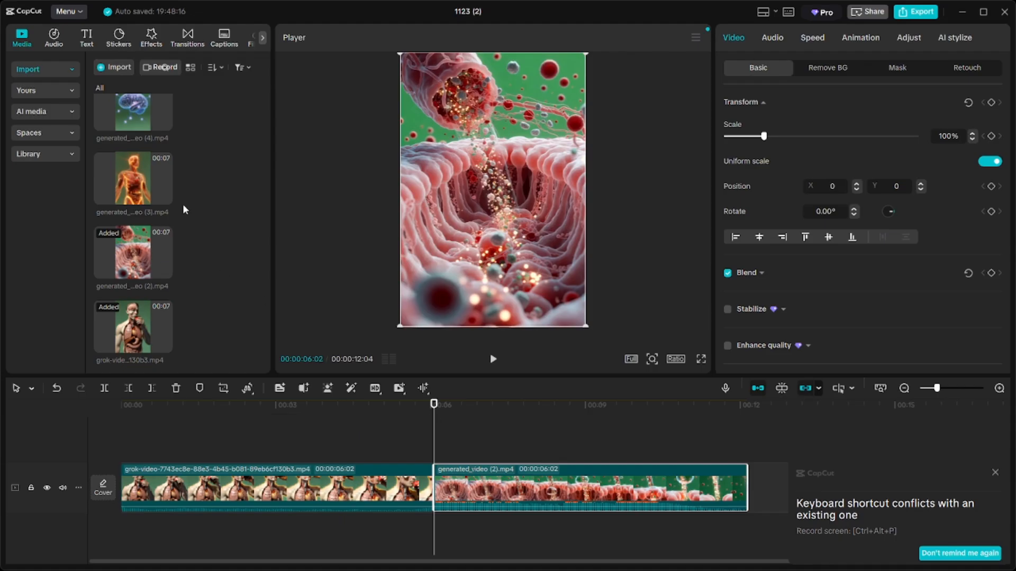
- Select the remaining imported clips and move the playhead to the end of the generated_video (2) clip on the timeline
{"action": "left_click_drag", "start_coordinate": [185, 210], "coordinate": [89, 201]}
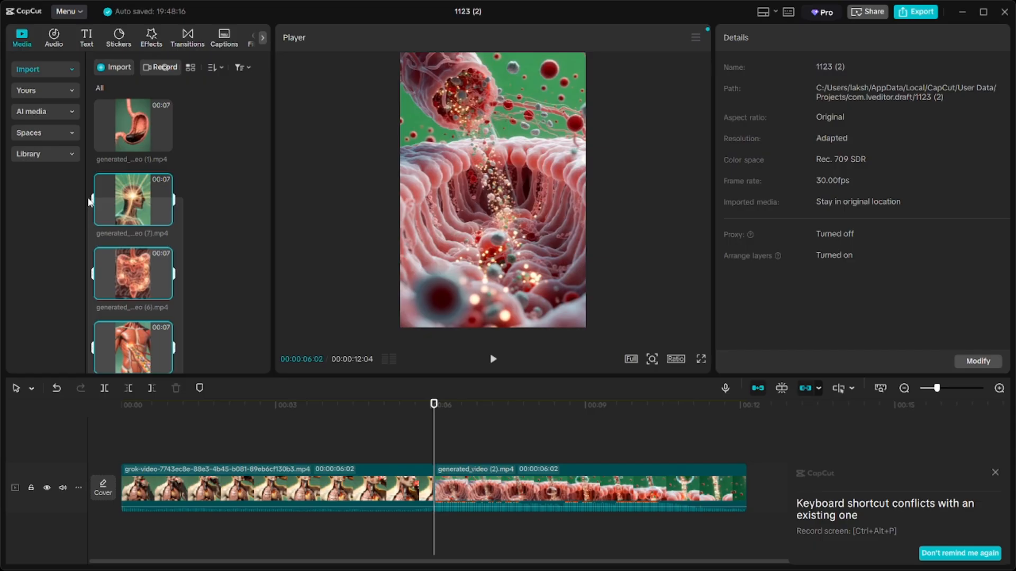
{"action": "left_click_drag", "start_coordinate": [89, 202], "coordinate": [93, 199]}
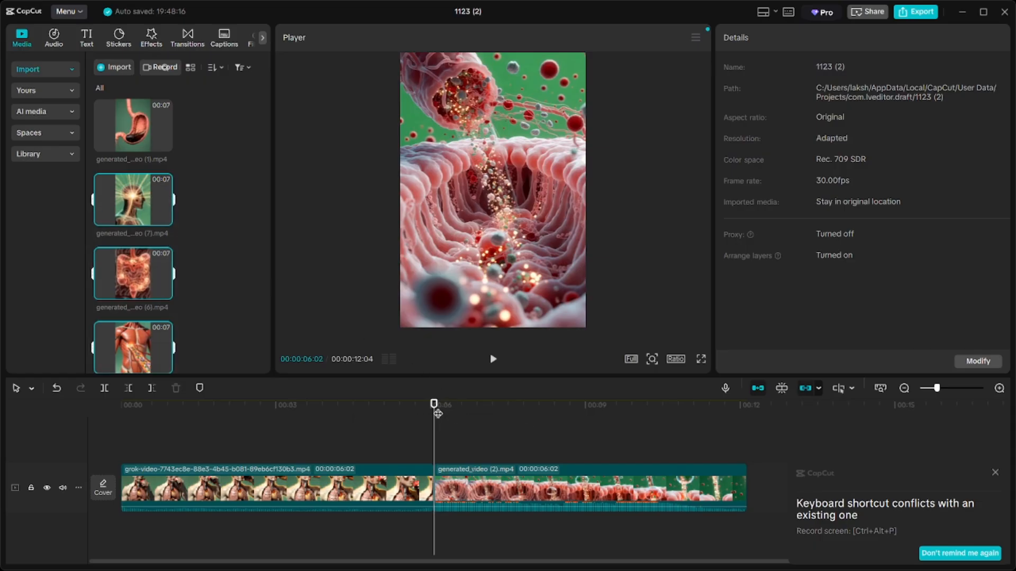
{"action": "left_click_drag", "start_coordinate": [437, 409], "coordinate": [813, 452]}
{"action": "scroll", "coordinate": [133, 202], "scroll_direction": "down", "scroll_amount": 5}
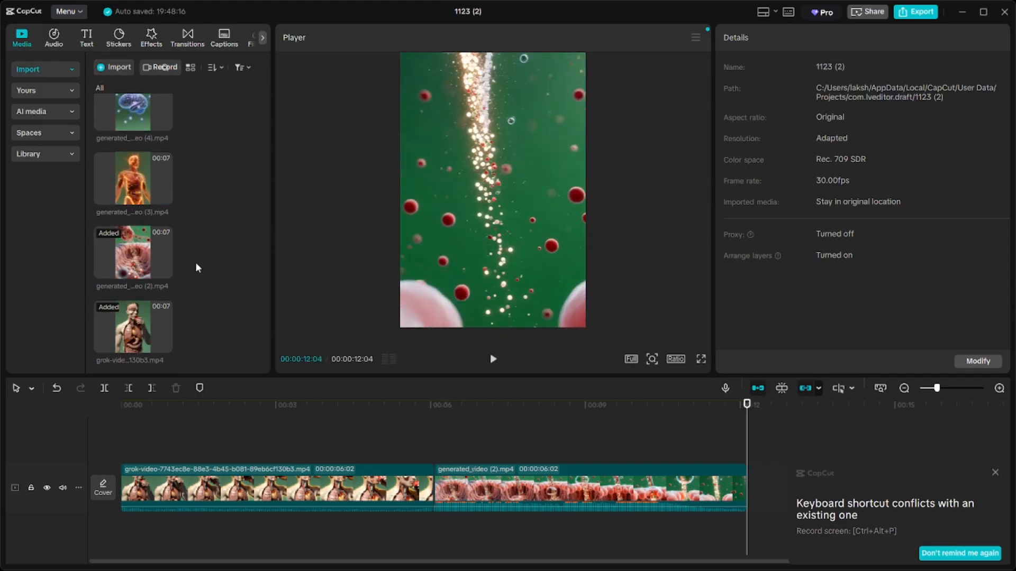
{"action": "left_click_drag", "start_coordinate": [197, 202], "coordinate": [75, 193]}
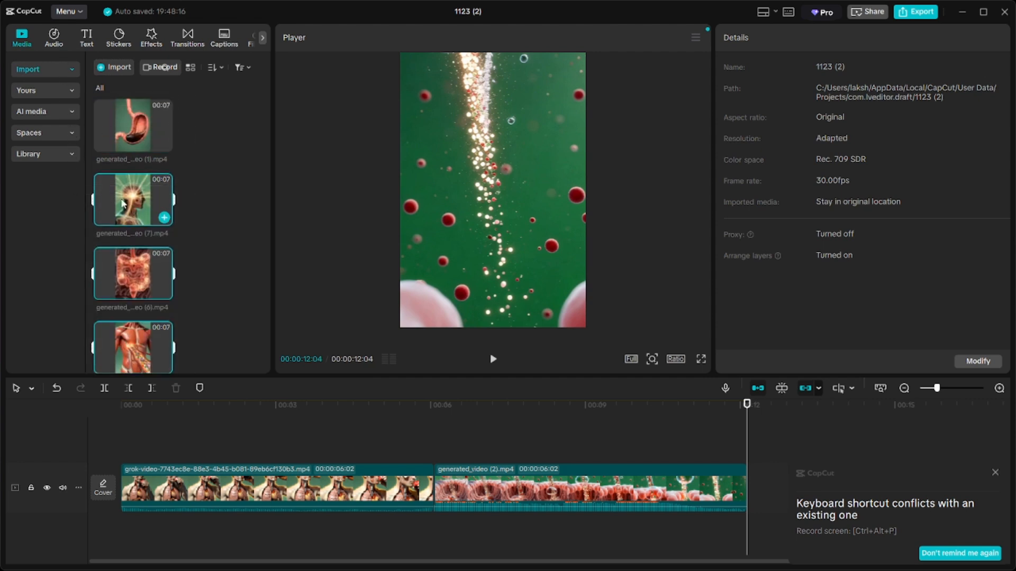
{"action": "left_click", "coordinate": [168, 220]}
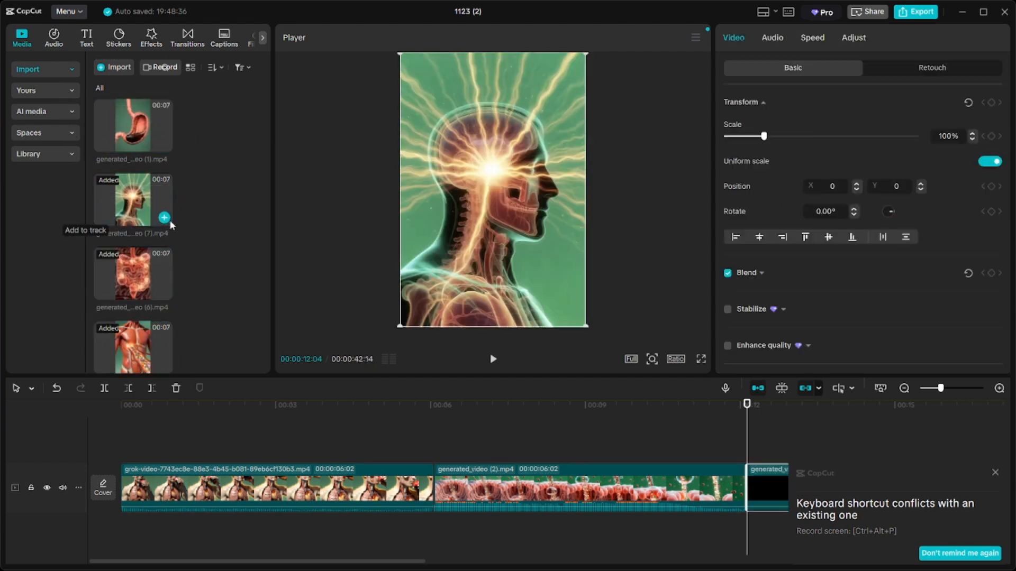
{"action": "left_click", "coordinate": [994, 474]}
{"action": "left_click_drag", "start_coordinate": [746, 448], "coordinate": [595, 535]}
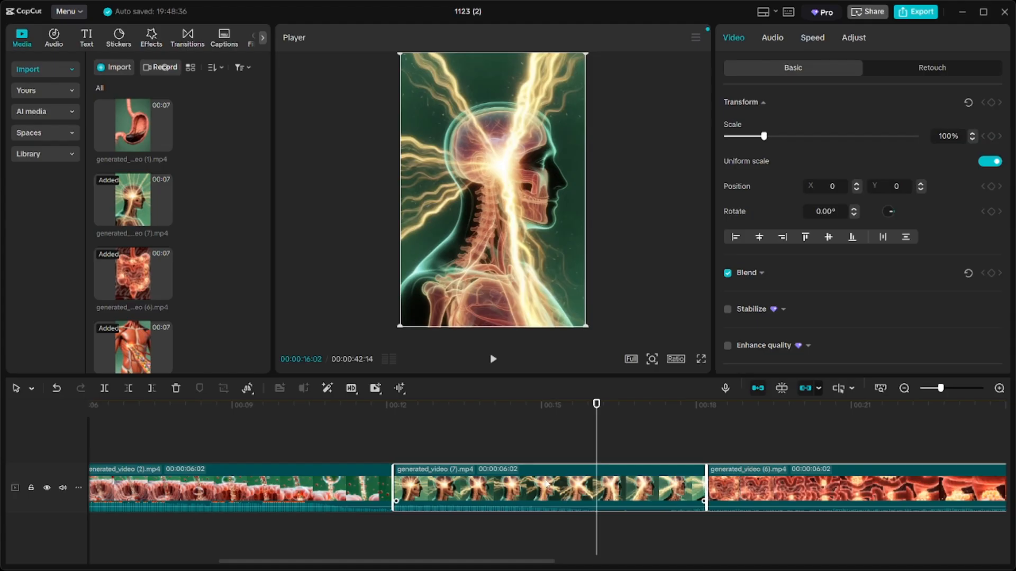
{"action": "key", "text": "ctrl+z"}
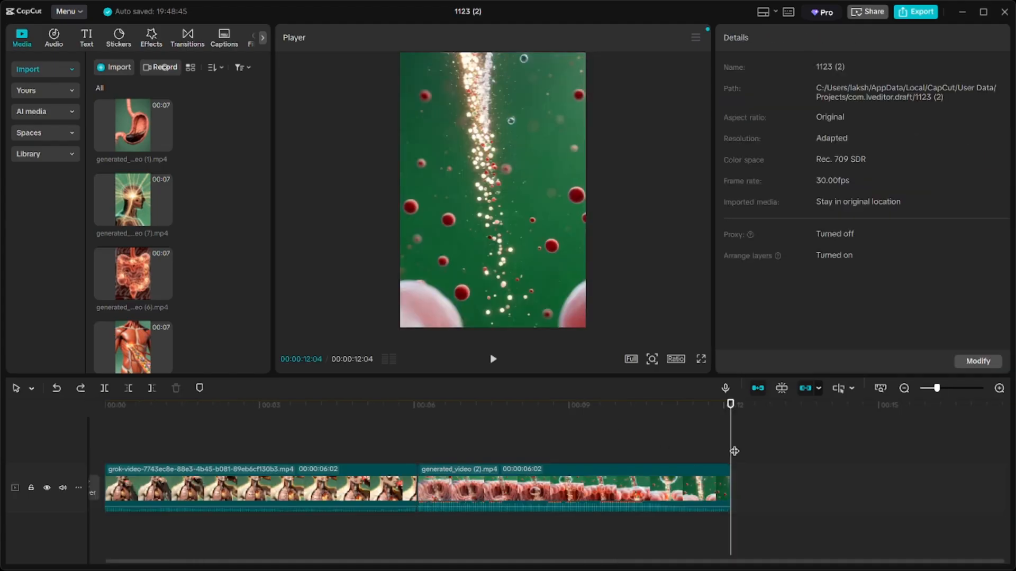
- Append the glowing body clip generated_video (3) and the brain clip generated_video (4) in that order to the end of the timeline
{"action": "scroll", "coordinate": [157, 273], "scroll_direction": "down", "scroll_amount": 5}
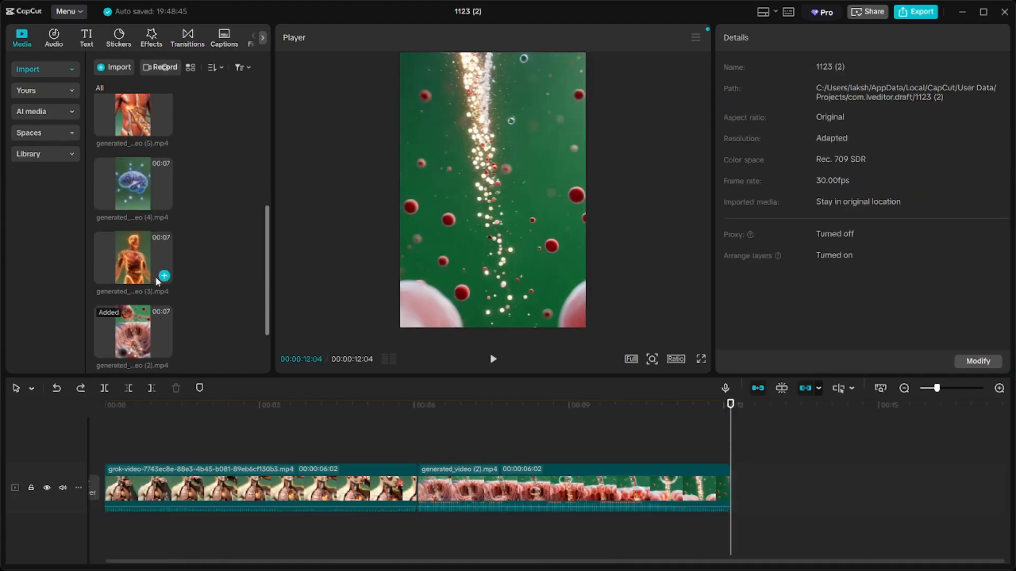
{"action": "scroll", "coordinate": [157, 296], "scroll_direction": "down", "scroll_amount": 1}
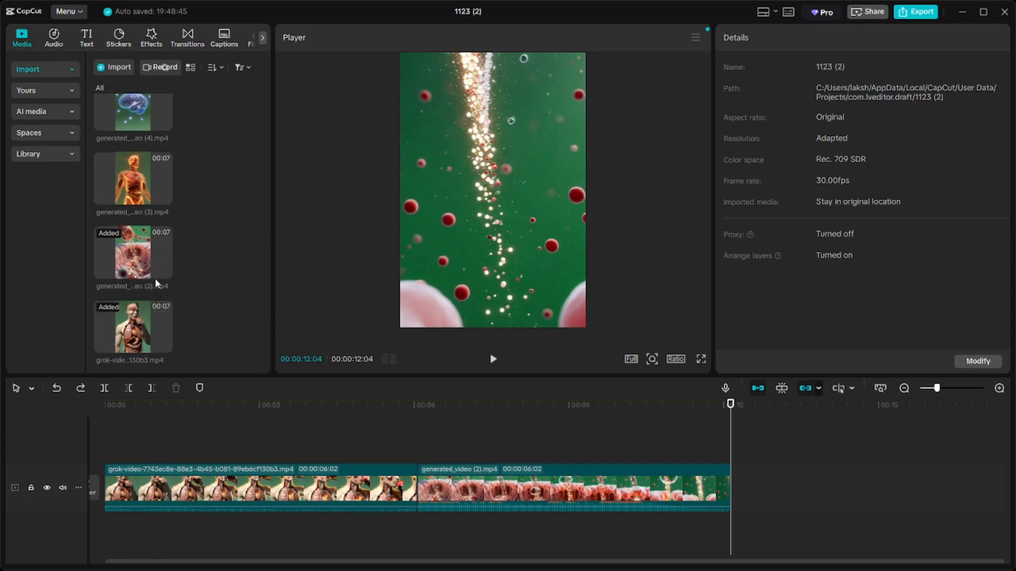
{"action": "left_click", "coordinate": [164, 197]}
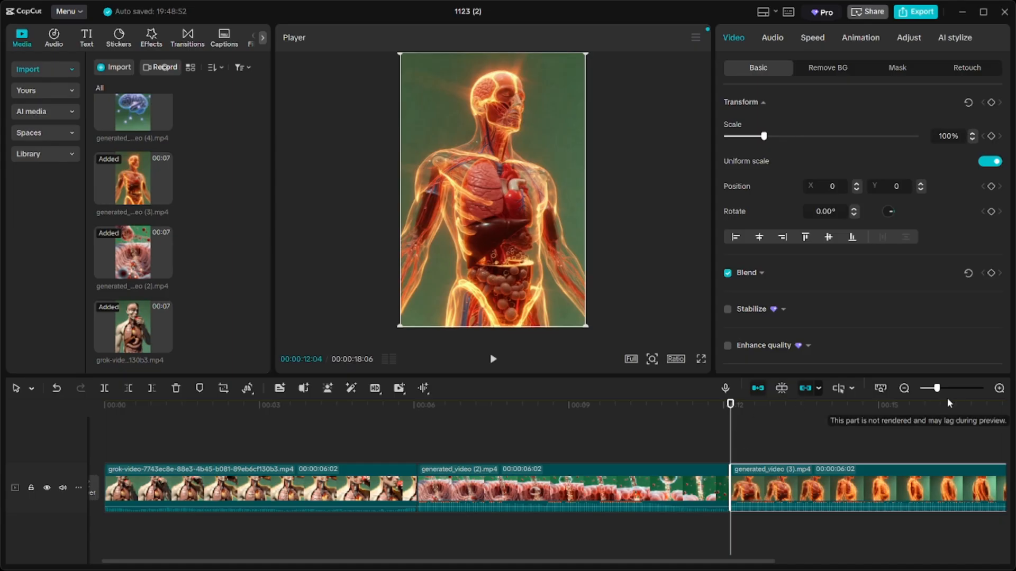
{"action": "left_click", "coordinate": [926, 388]}
{"action": "key", "text": "Down"}
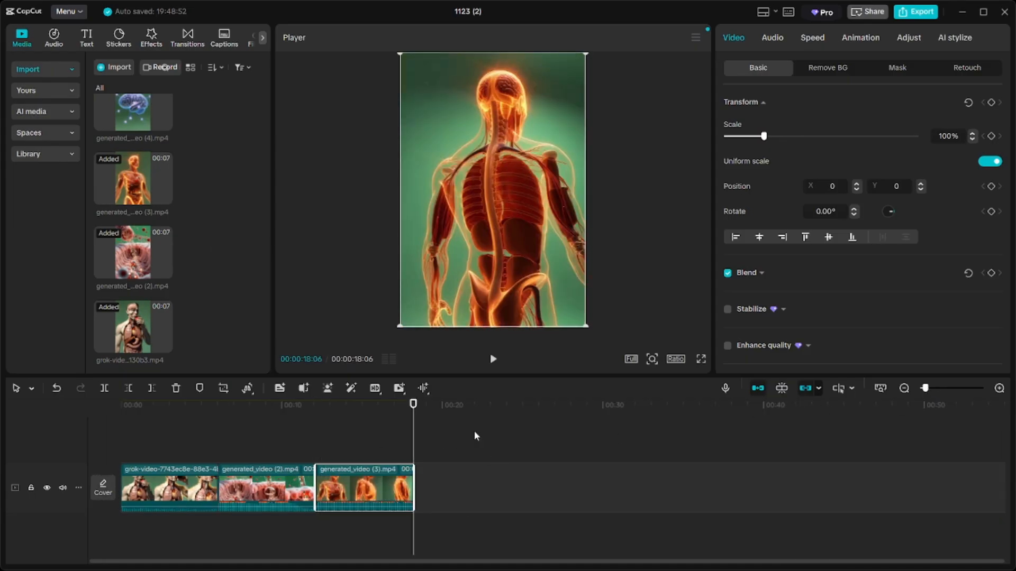
{"action": "left_click", "coordinate": [164, 124]}
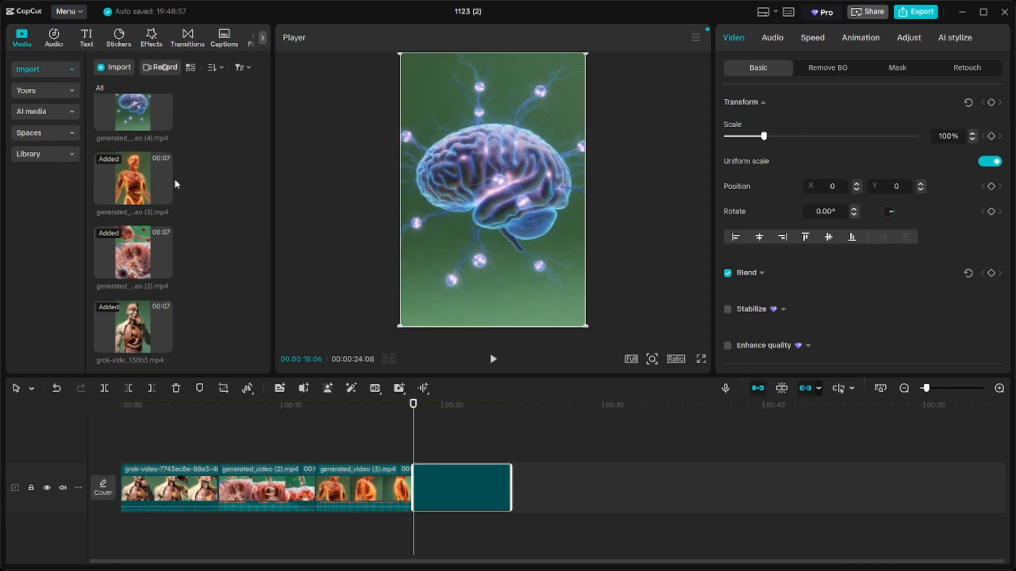
- Append the muscle clip generated_video (5) and the glowing intestines clip generated_video (6) in that order to the end of the timeline
{"action": "scroll", "coordinate": [173, 179], "scroll_direction": "up", "scroll_amount": 4}
{"action": "left_click_drag", "start_coordinate": [418, 431], "coordinate": [587, 470]}
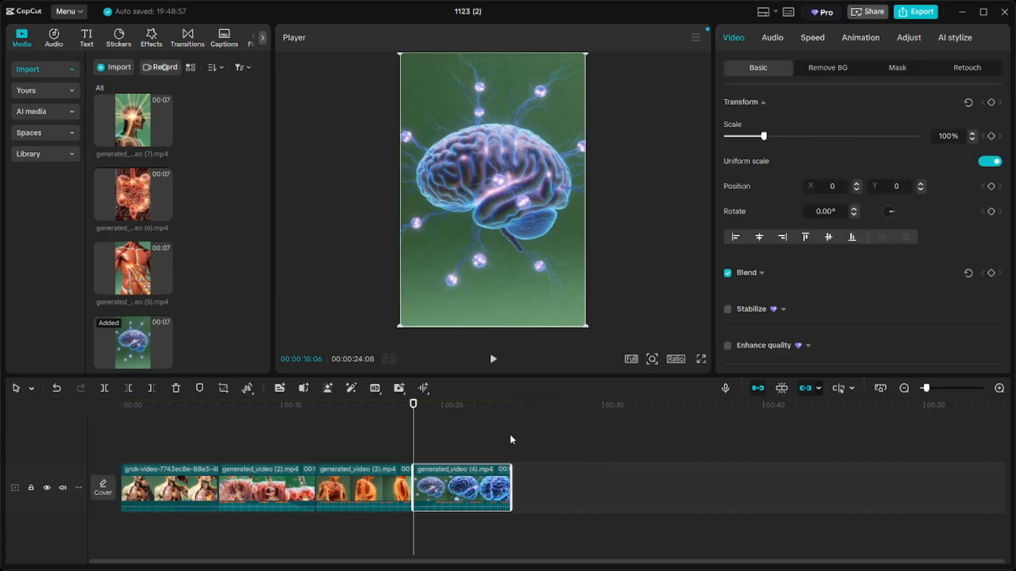
{"action": "left_click", "coordinate": [509, 434]}
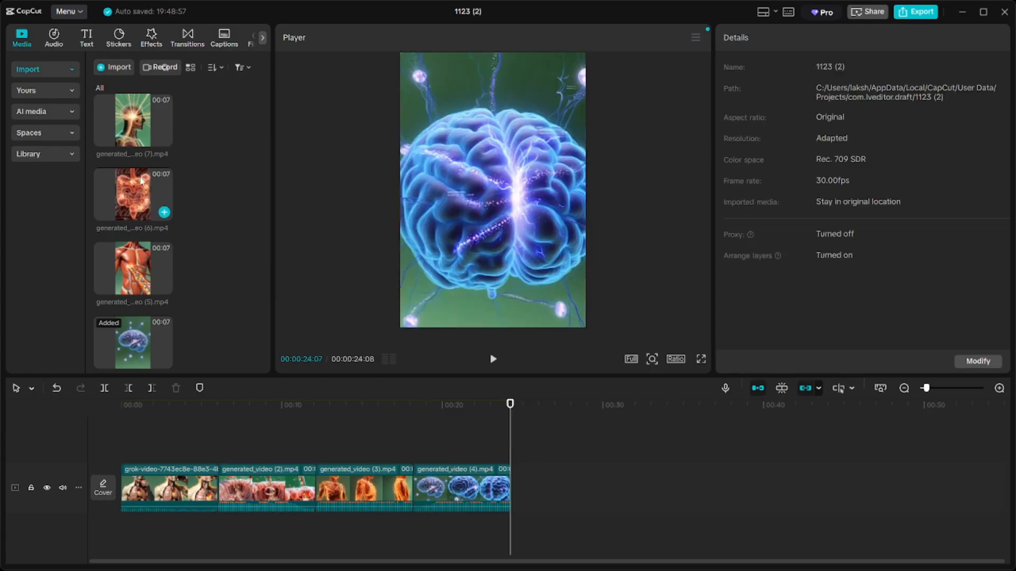
{"action": "scroll", "coordinate": [164, 247], "scroll_direction": "down", "scroll_amount": 2}
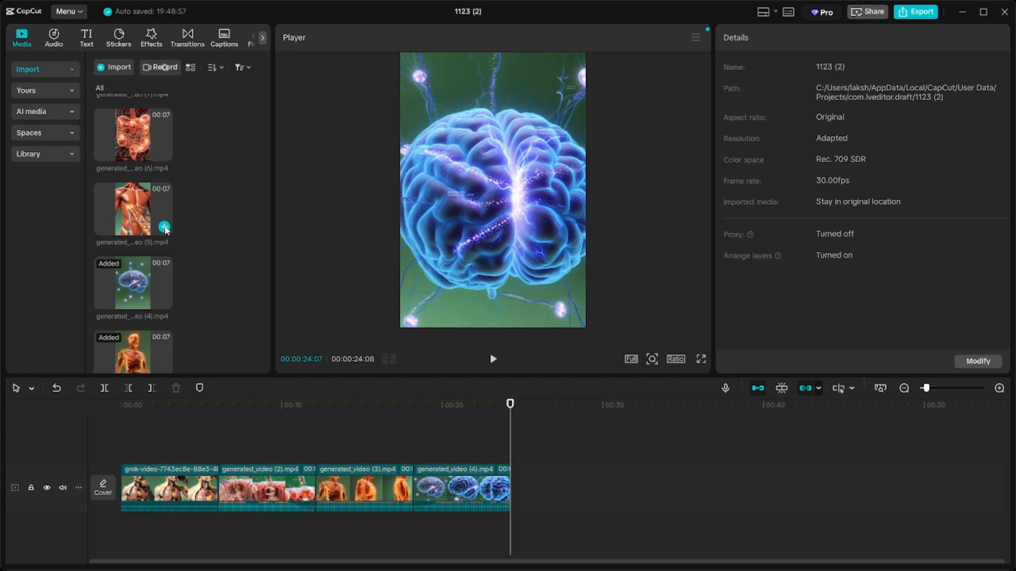
{"action": "left_click", "coordinate": [164, 226]}
{"action": "left_click", "coordinate": [608, 431]}
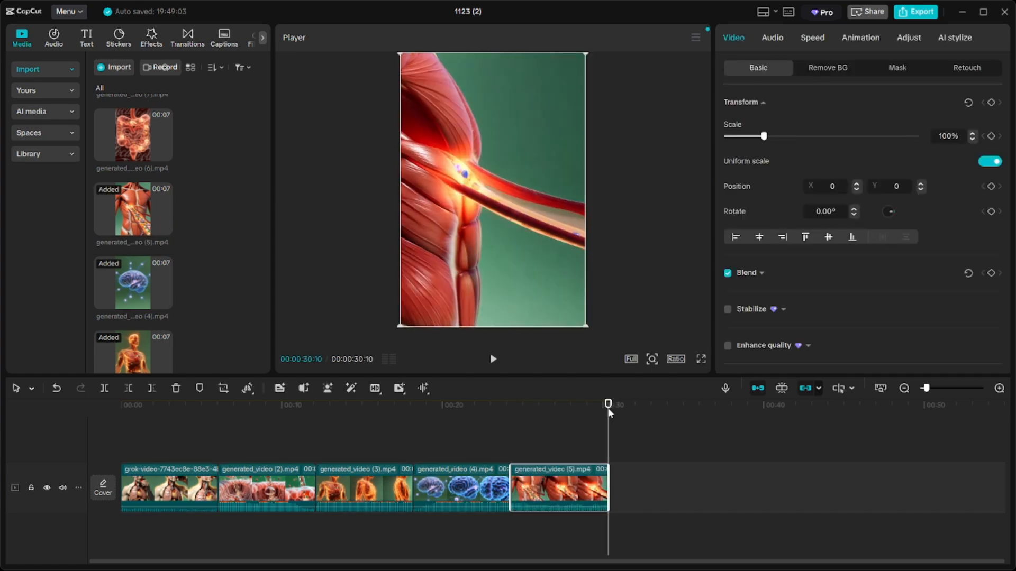
{"action": "left_click", "coordinate": [164, 153]}
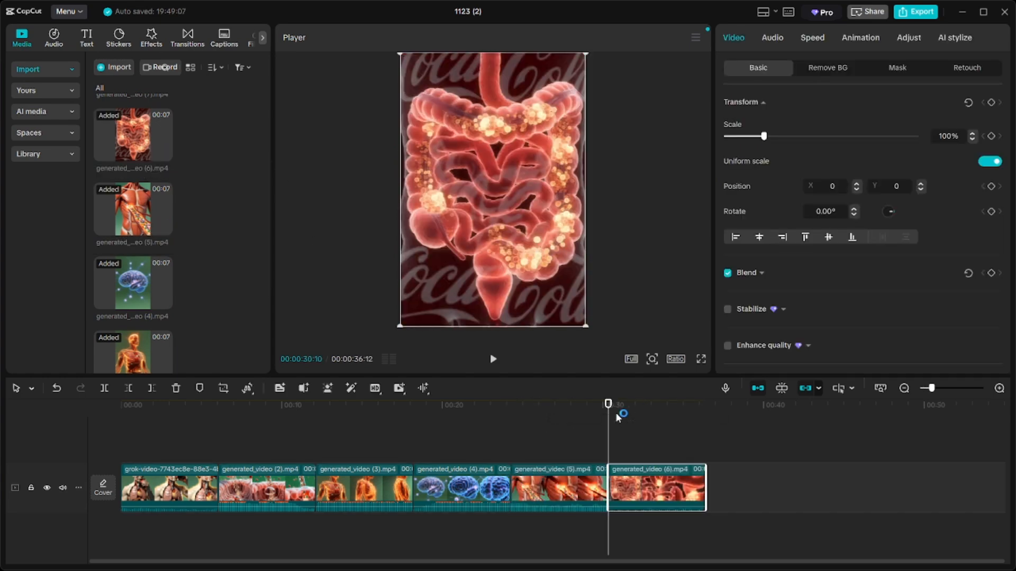
- Append the head clip generated_video (7) to the timeline's end and insert the stomach clip generated_video (1) directly after the grok-video clip
{"action": "left_click", "coordinate": [649, 415]}
{"action": "left_click", "coordinate": [731, 420]}
{"action": "scroll", "coordinate": [132, 201], "scroll_direction": "up", "scroll_amount": 3}
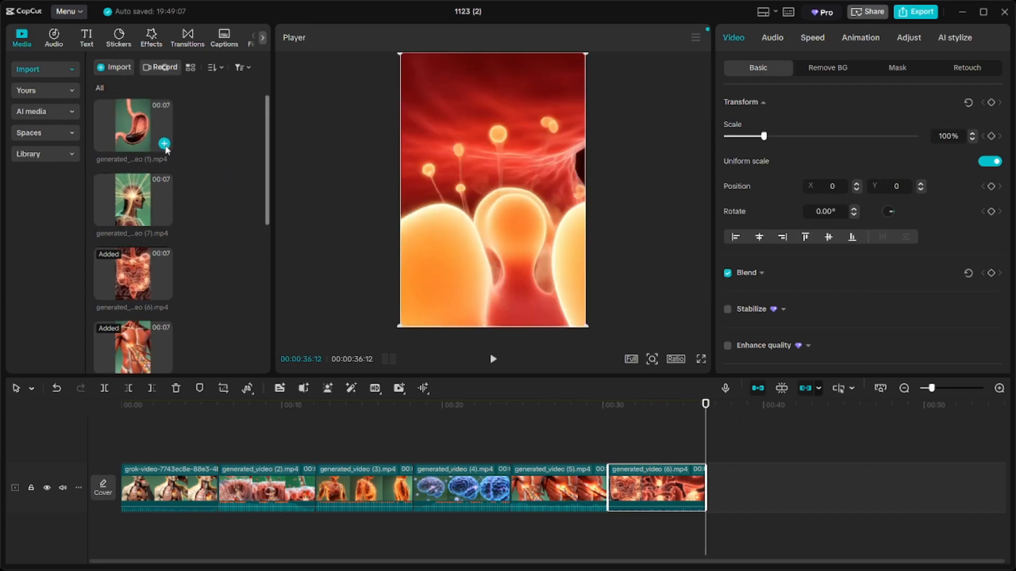
{"action": "left_click", "coordinate": [164, 219]}
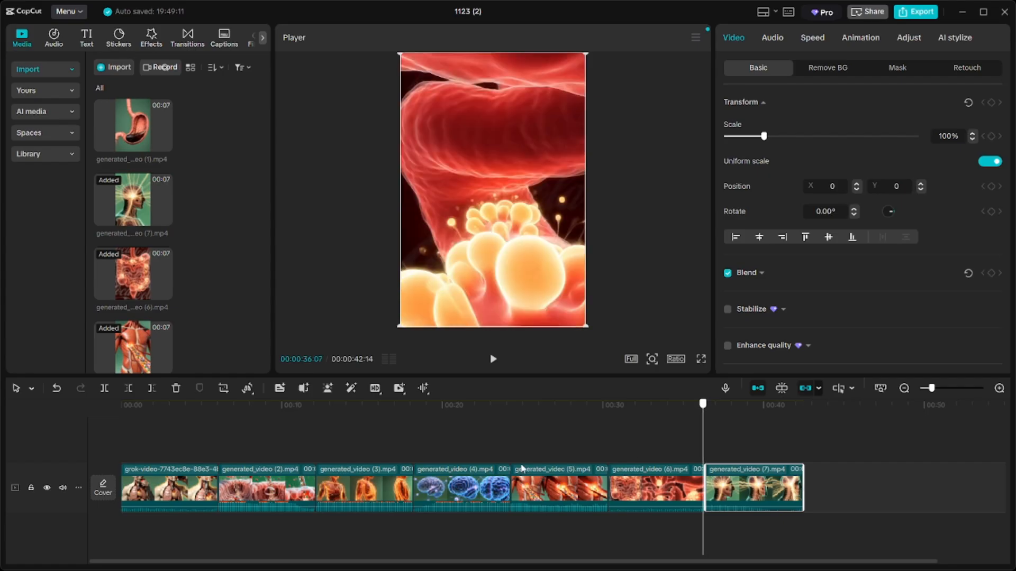
{"action": "left_click", "coordinate": [218, 437]}
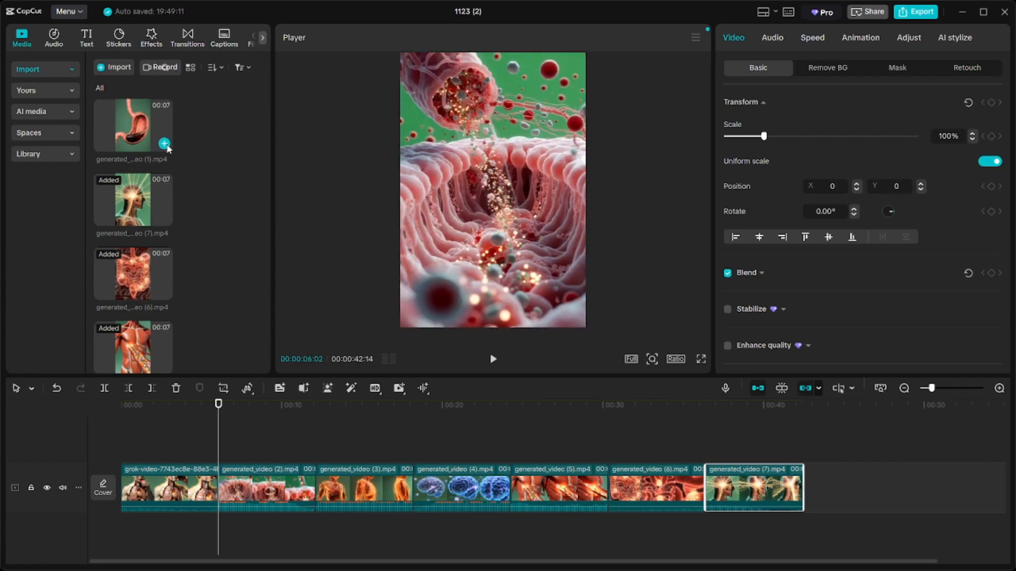
{"action": "left_click", "coordinate": [164, 145]}
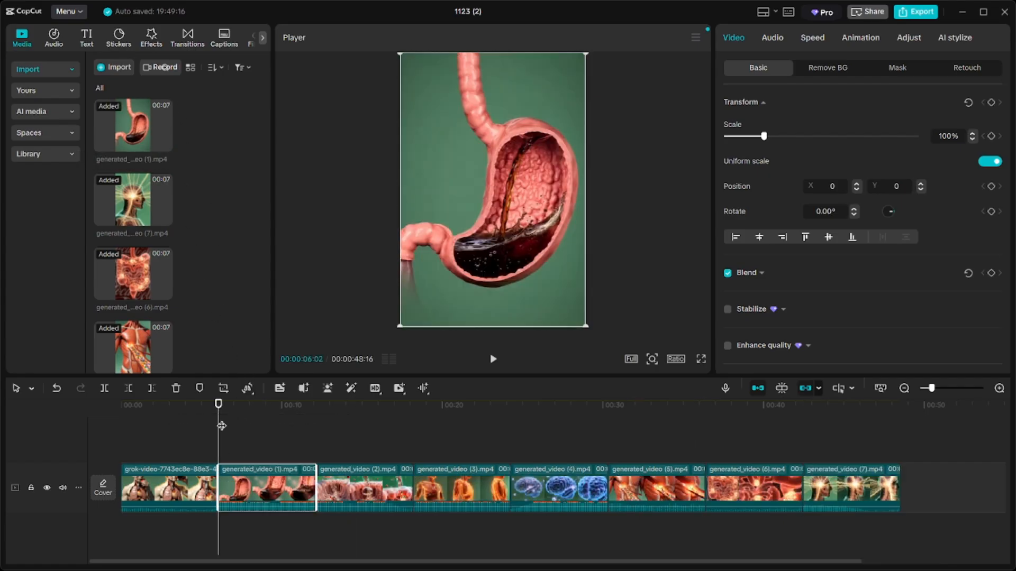
- Play the assembled timeline from the beginning to check the clip order and how the clips follow one another
{"action": "key", "text": "Home"}
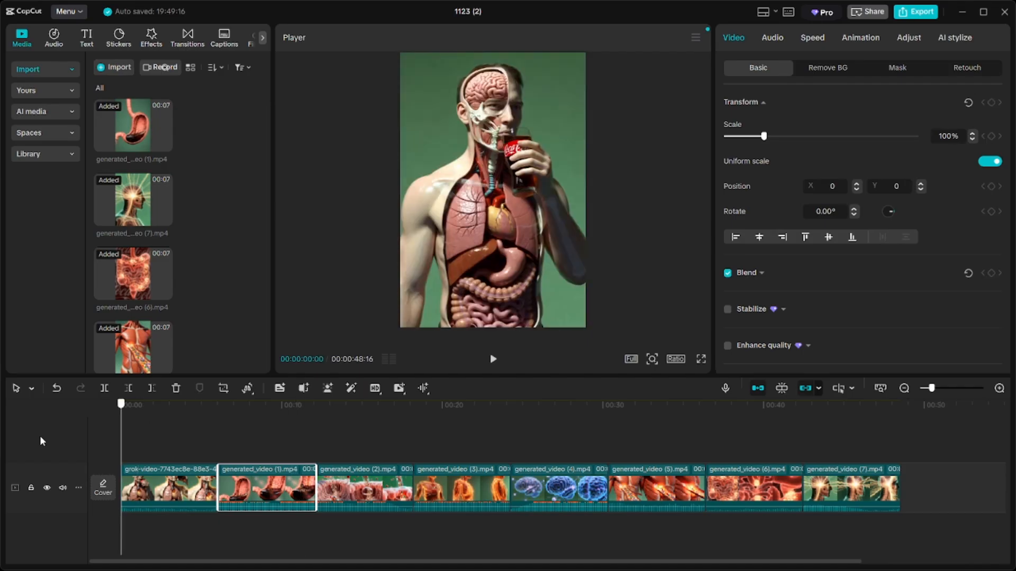
{"action": "left_click", "coordinate": [493, 361]}
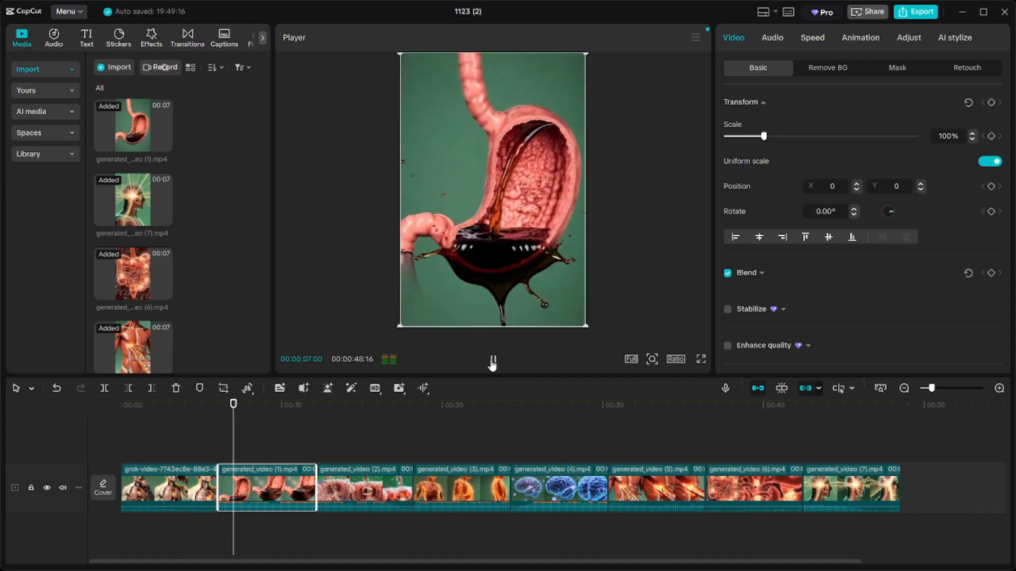
{"action": "left_click", "coordinate": [294, 428]}
{"action": "left_click", "coordinate": [294, 428]}
{"action": "left_click", "coordinate": [488, 359]}
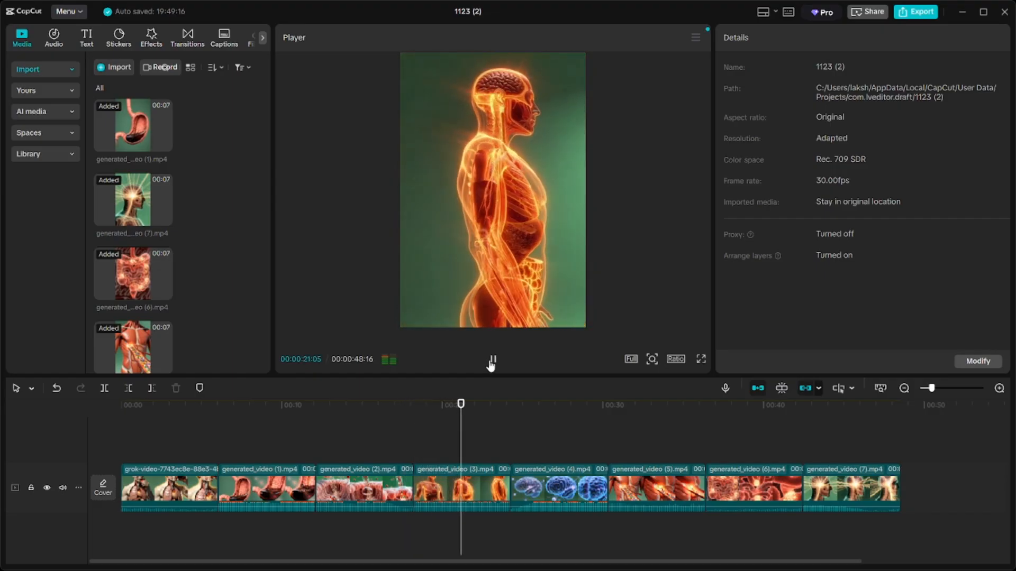
{"action": "left_click", "coordinate": [491, 360]}
- Move the playhead to the cut between the grok-video and generated_video (1) clips and browse the trending transitions
{"action": "left_click_drag", "start_coordinate": [463, 440], "coordinate": [219, 440]}
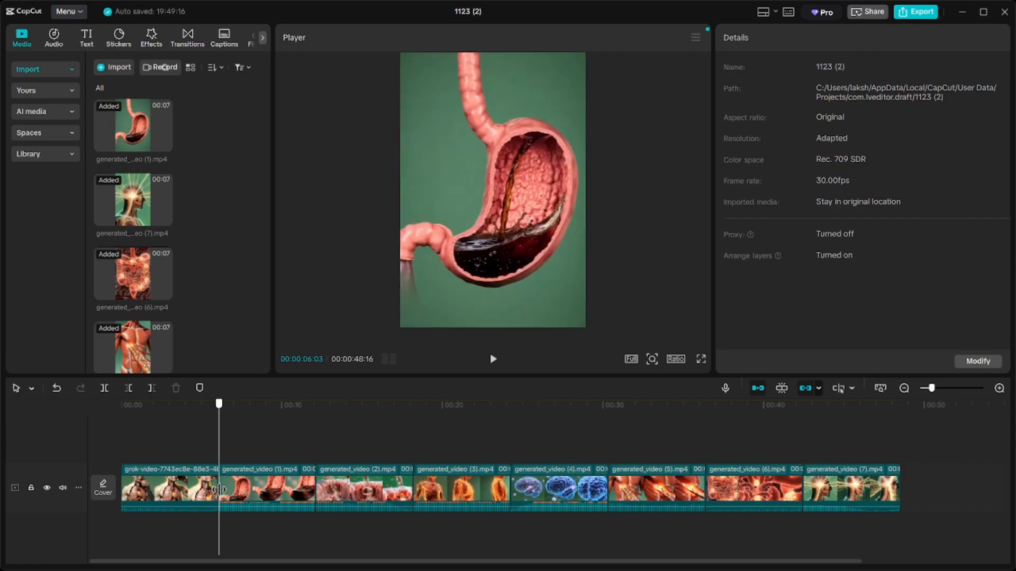
{"action": "left_click", "coordinate": [150, 42]}
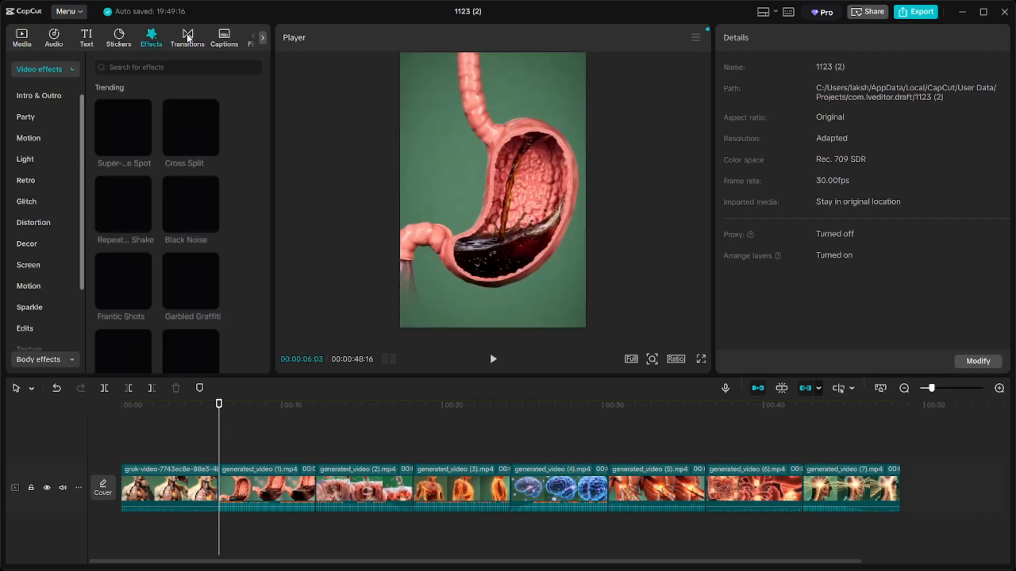
{"action": "left_click", "coordinate": [186, 35]}
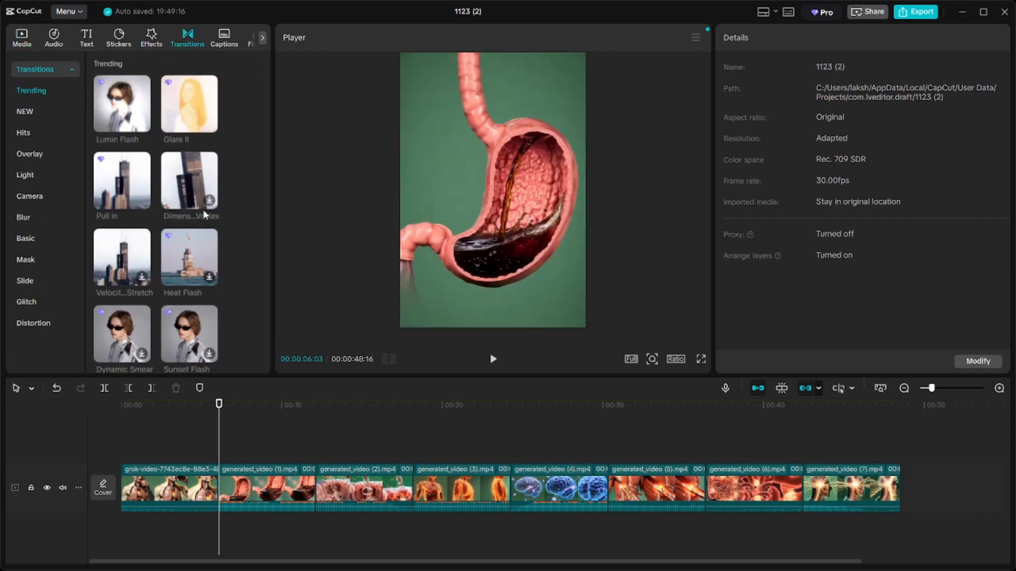
{"action": "scroll", "coordinate": [167, 264], "scroll_direction": "down", "scroll_amount": 4}
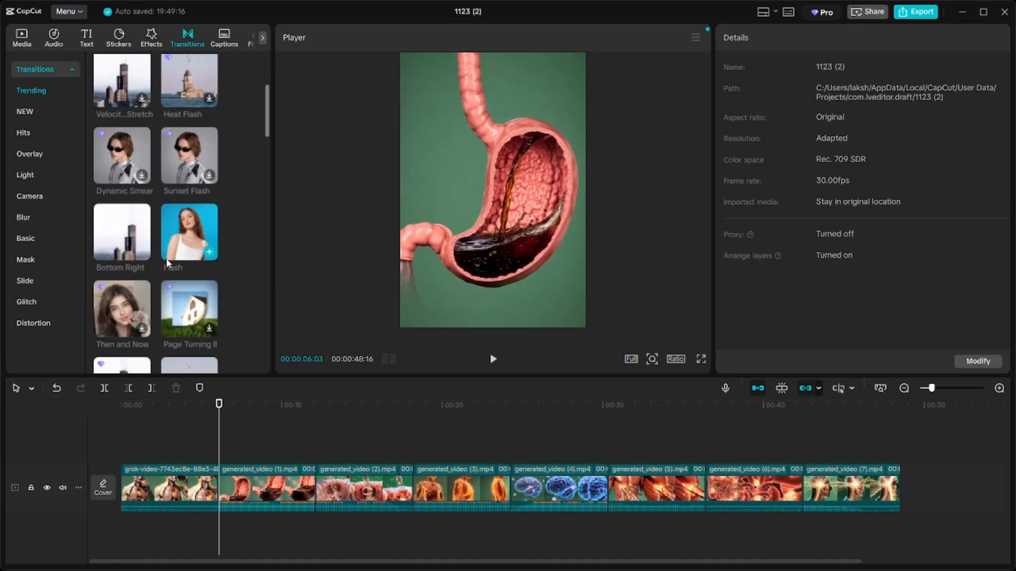
{"action": "scroll", "coordinate": [166, 258], "scroll_direction": "down", "scroll_amount": 3}
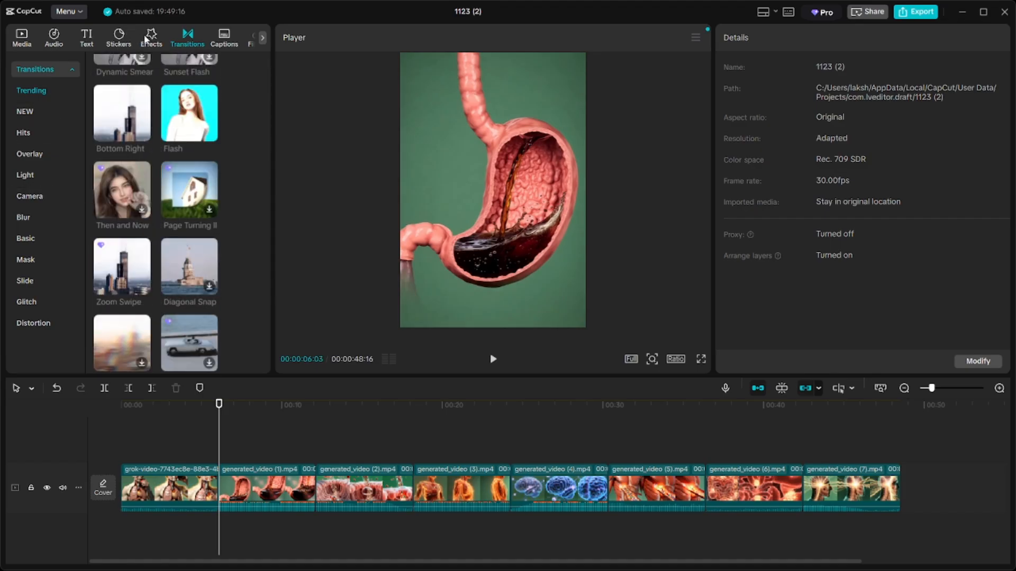
{"action": "left_click", "coordinate": [261, 36]}
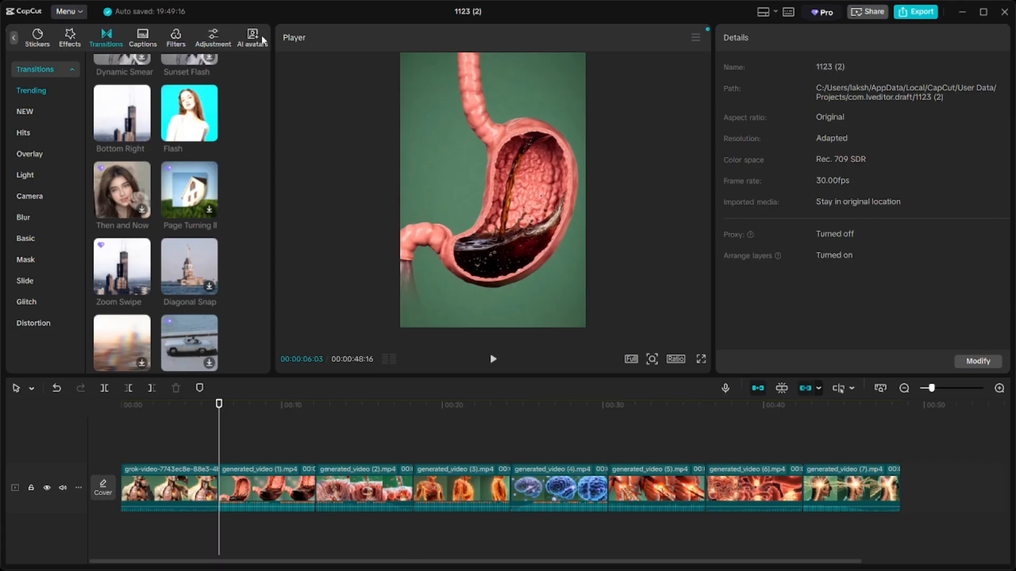
{"action": "scroll", "coordinate": [154, 303], "scroll_direction": "down", "scroll_amount": 2}
{"action": "scroll", "coordinate": [155, 303], "scroll_direction": "down", "scroll_amount": 4}
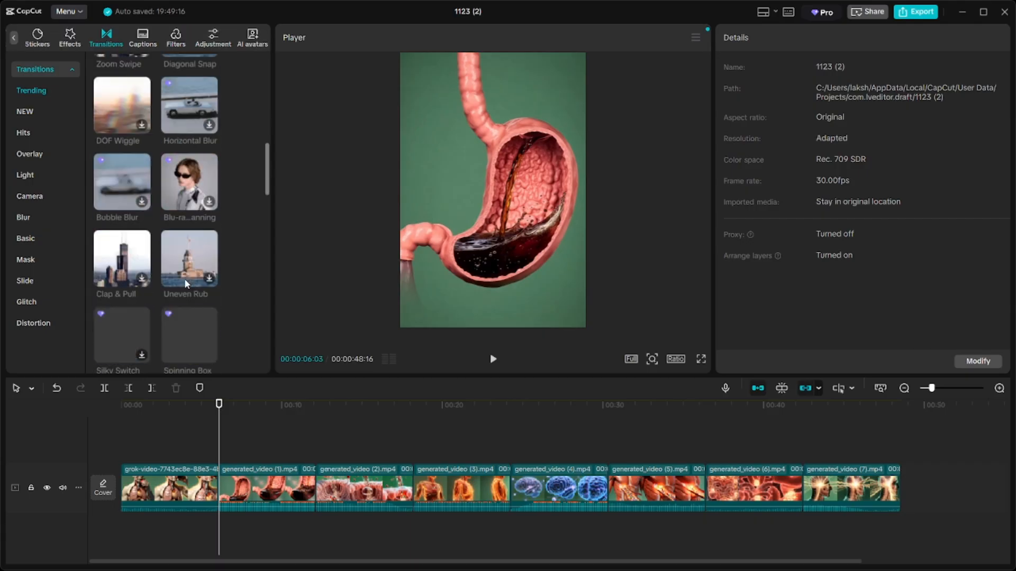
{"action": "scroll", "coordinate": [184, 278], "scroll_direction": "down", "scroll_amount": 2}
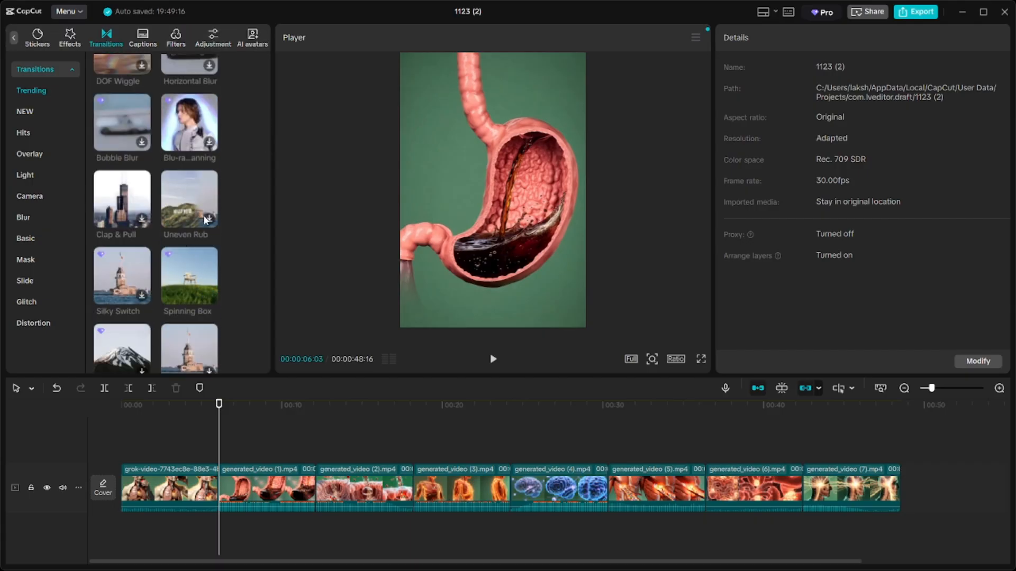
- Download the Uneven Rub, Clap & Pull, Square Fade and Squeeze Away transitions from the Trending category
{"action": "left_click", "coordinate": [204, 217]}
{"action": "left_click", "coordinate": [142, 217]}
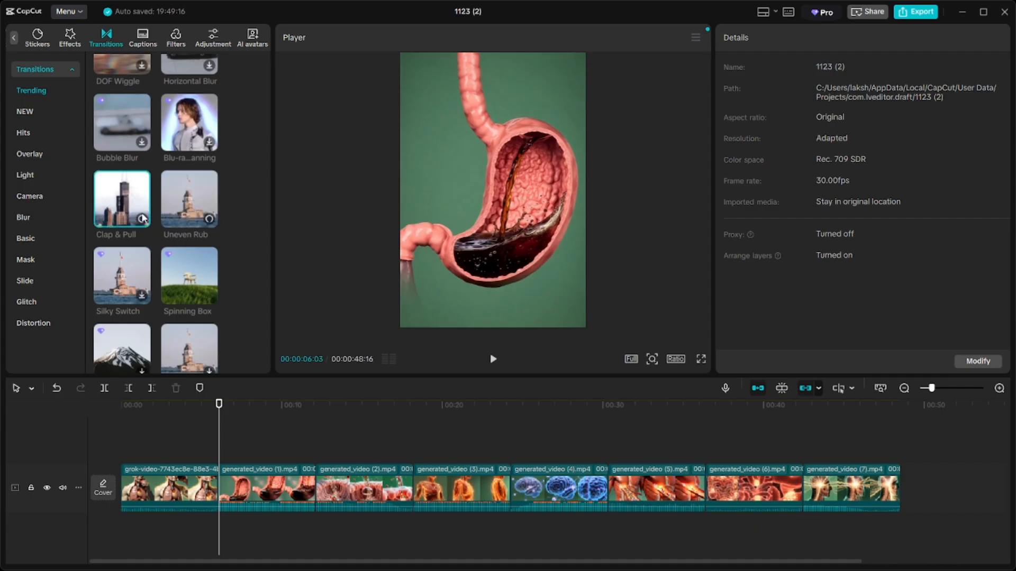
{"action": "scroll", "coordinate": [155, 244], "scroll_direction": "down", "scroll_amount": 3}
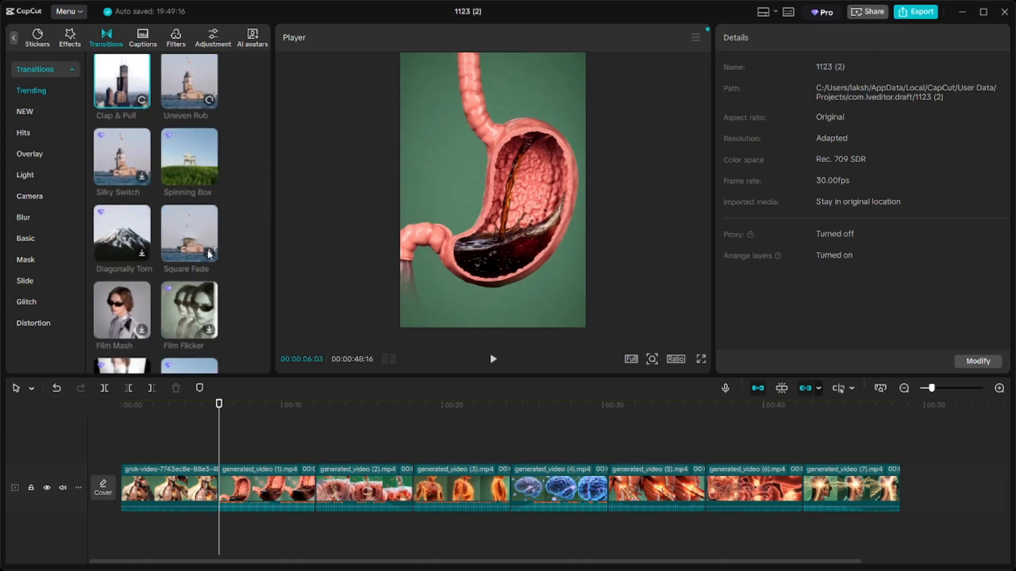
{"action": "left_click", "coordinate": [180, 249]}
{"action": "scroll", "coordinate": [179, 264], "scroll_direction": "down", "scroll_amount": 4}
{"action": "scroll", "coordinate": [176, 260], "scroll_direction": "up", "scroll_amount": 12}
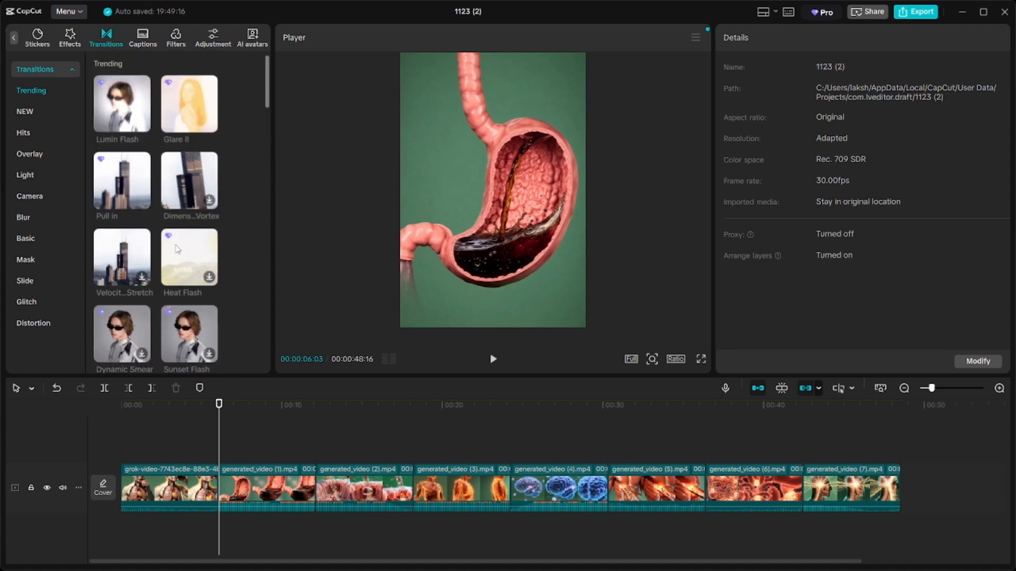
{"action": "scroll", "coordinate": [174, 244], "scroll_direction": "down", "scroll_amount": 9}
{"action": "scroll", "coordinate": [163, 263], "scroll_direction": "down", "scroll_amount": 3}
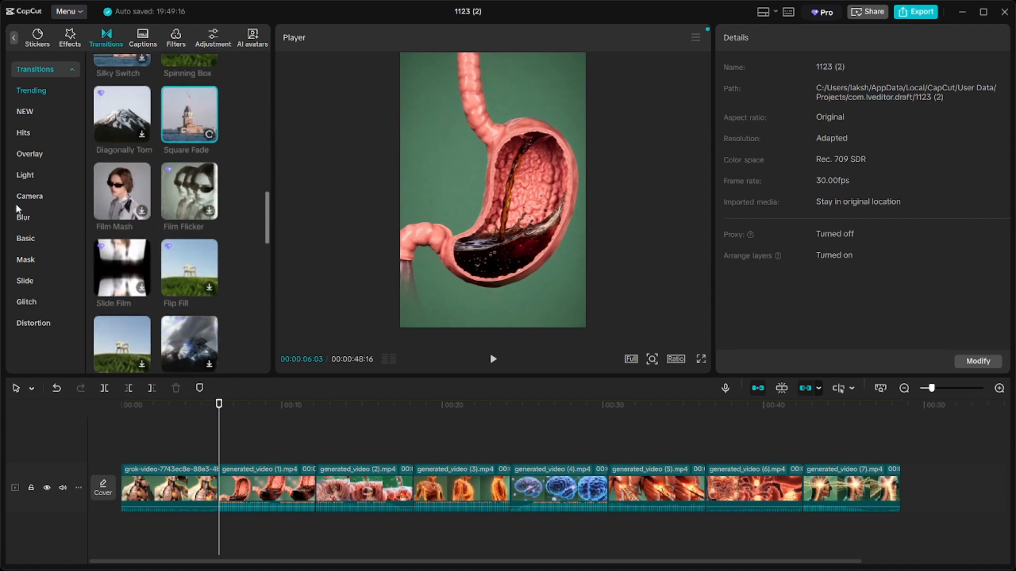
{"action": "scroll", "coordinate": [206, 288], "scroll_direction": "down", "scroll_amount": 3}
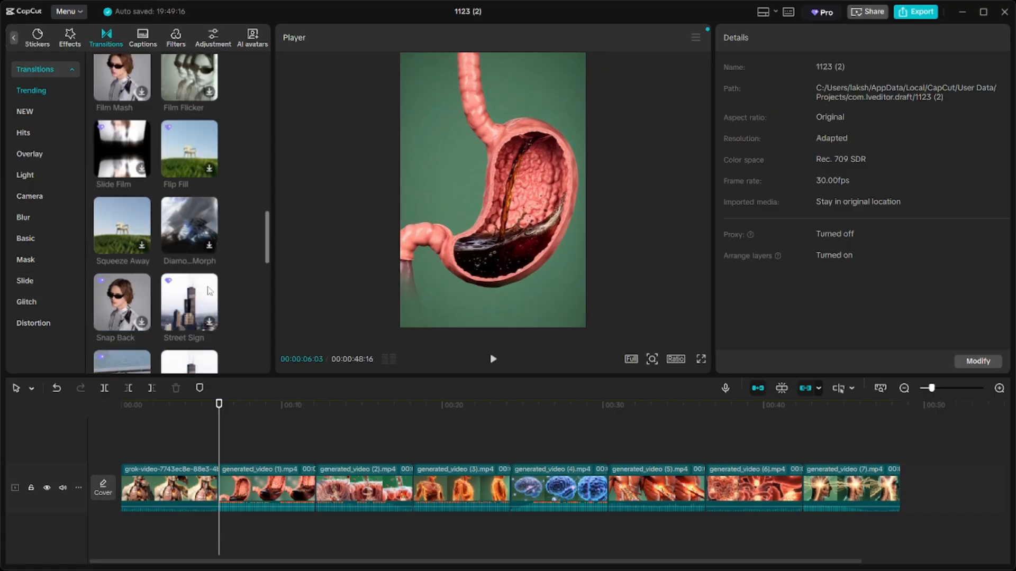
{"action": "left_click", "coordinate": [141, 245]}
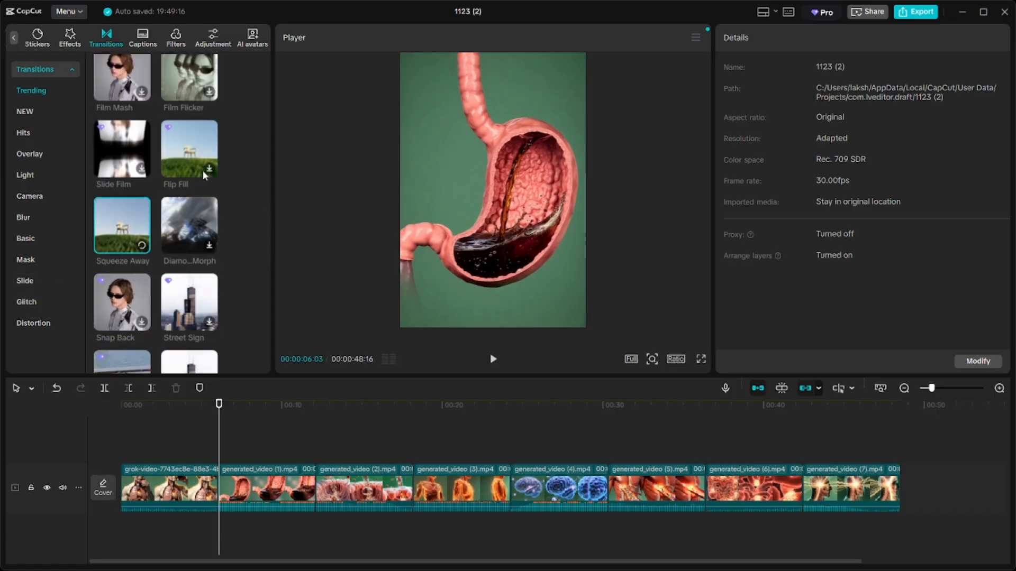
{"action": "scroll", "coordinate": [188, 242], "scroll_direction": "down", "scroll_amount": 5}
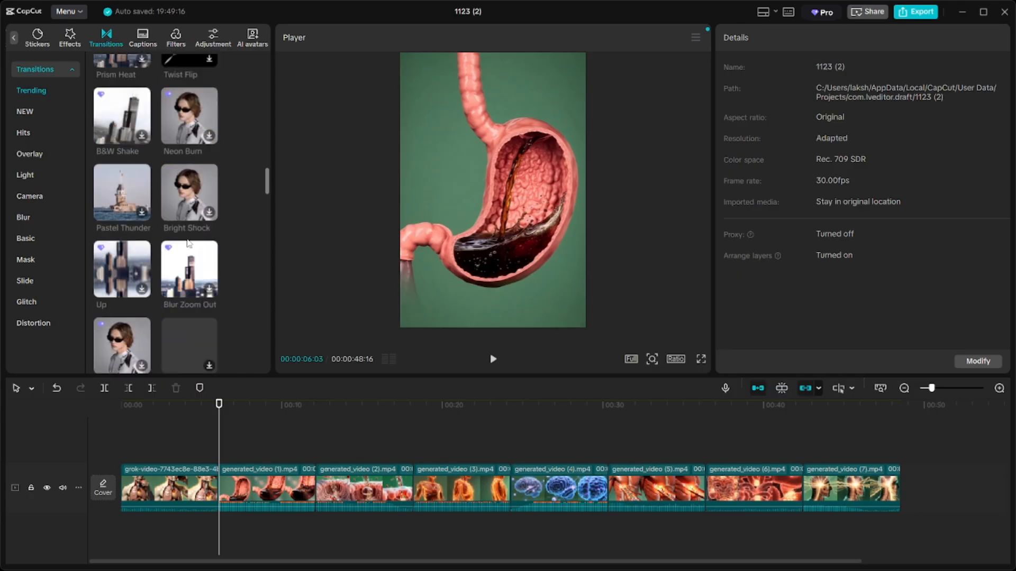
{"action": "scroll", "coordinate": [188, 242], "scroll_direction": "up", "scroll_amount": 15}
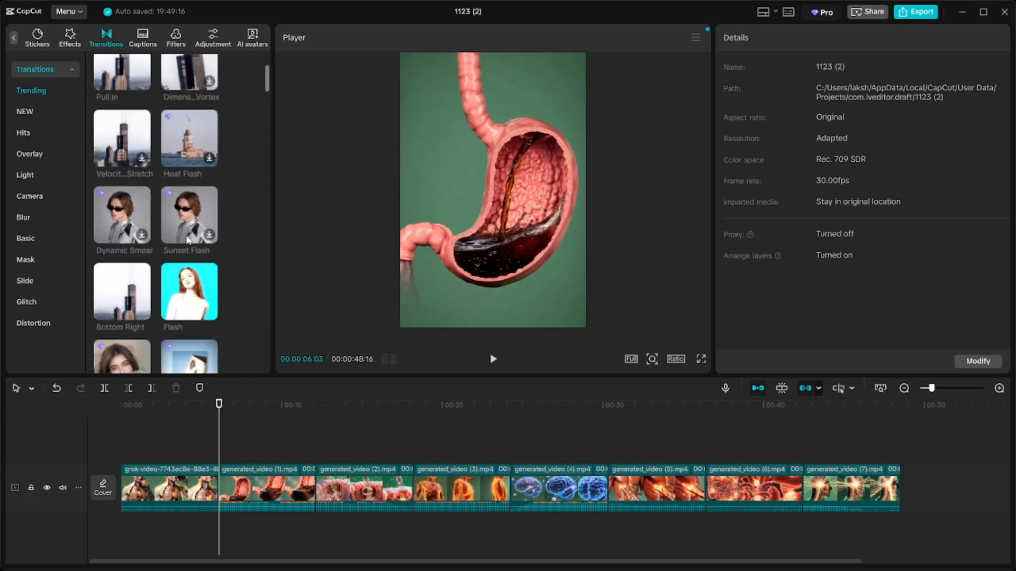
- Look through the trending video effects and the trending transitions for something suitable between the clips
{"action": "left_click", "coordinate": [66, 41]}
{"action": "scroll", "coordinate": [170, 180], "scroll_direction": "down", "scroll_amount": 4}
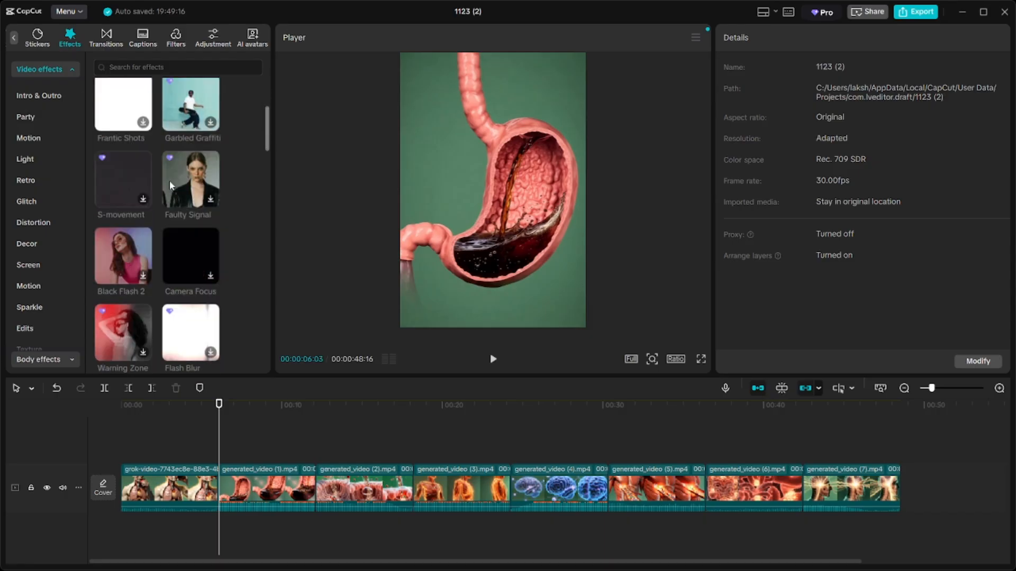
{"action": "scroll", "coordinate": [169, 179], "scroll_direction": "up", "scroll_amount": 5}
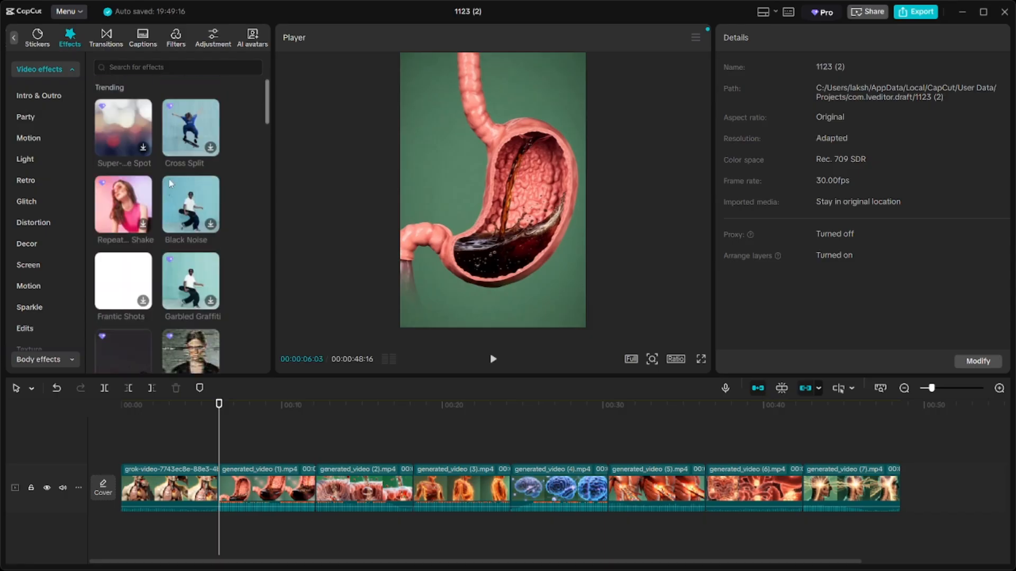
{"action": "left_click", "coordinate": [106, 41]}
{"action": "scroll", "coordinate": [173, 158], "scroll_direction": "down", "scroll_amount": 3}
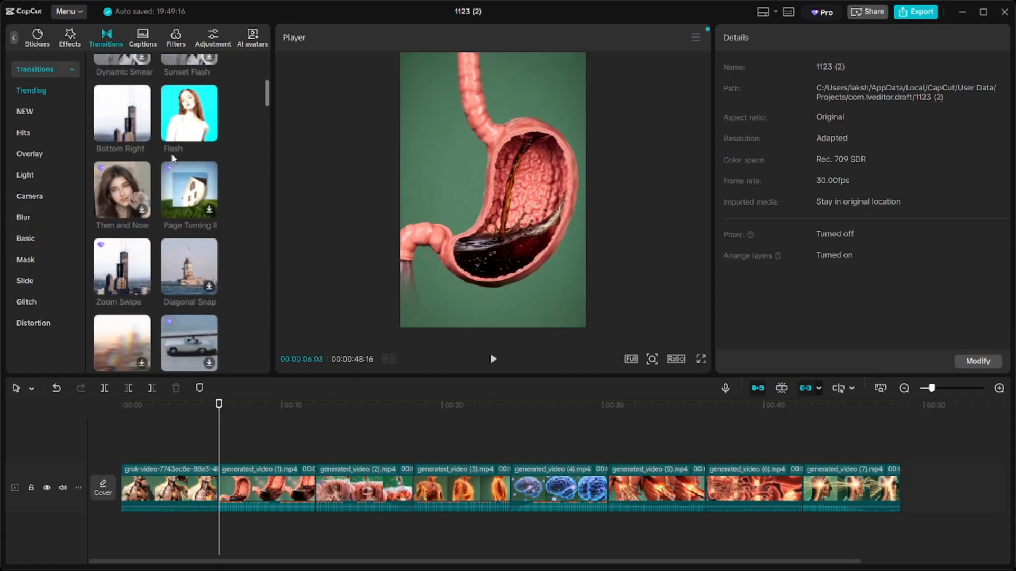
{"action": "scroll", "coordinate": [172, 158], "scroll_direction": "down", "scroll_amount": 10}
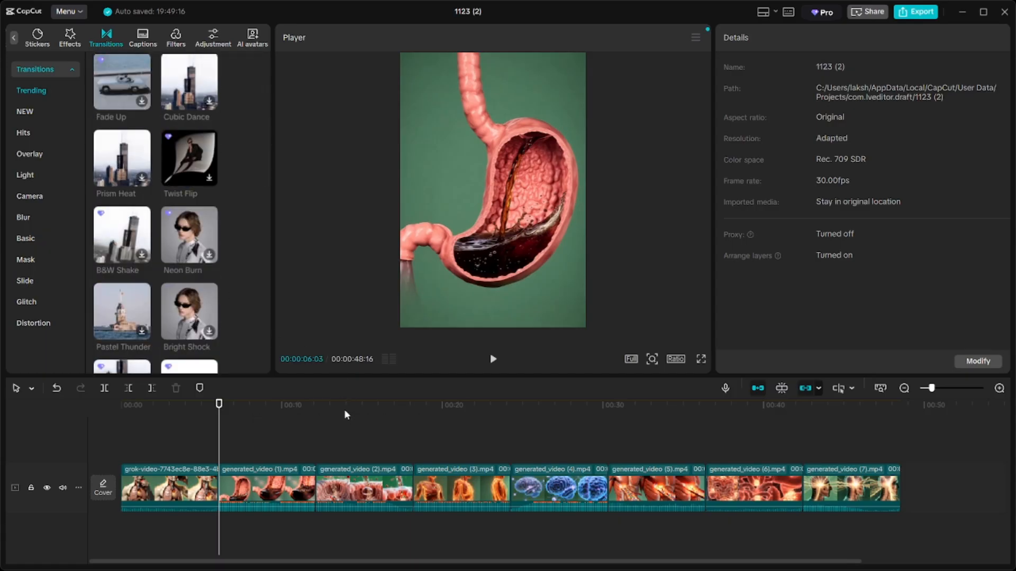
- Switch to ChatGPT and submit the request "please give subtitle for this full video with in 48 second", checking the video length in CapCut
{"action": "left_click", "coordinate": [545, 562]}
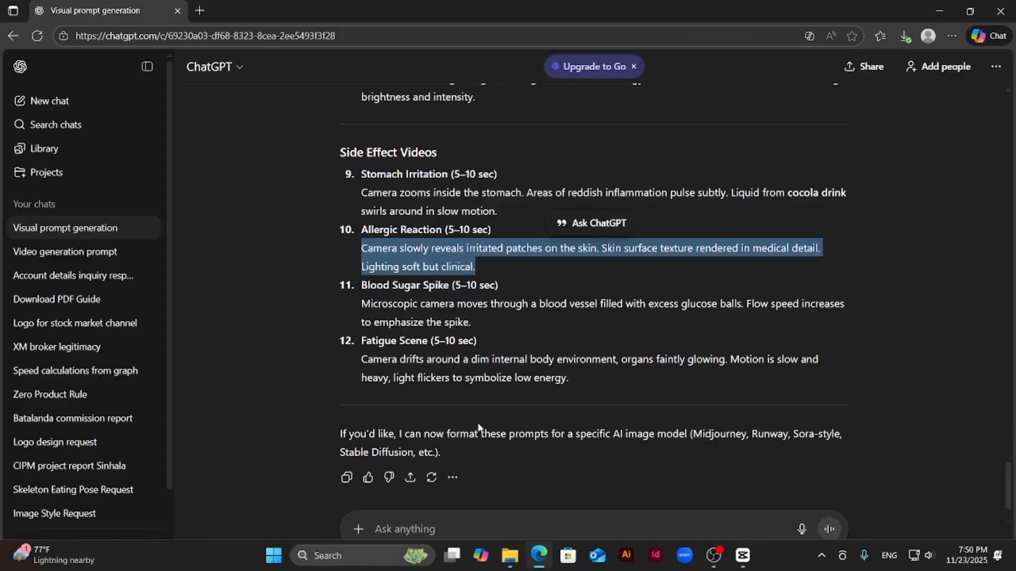
{"action": "scroll", "coordinate": [537, 238], "scroll_direction": "up", "scroll_amount": 9}
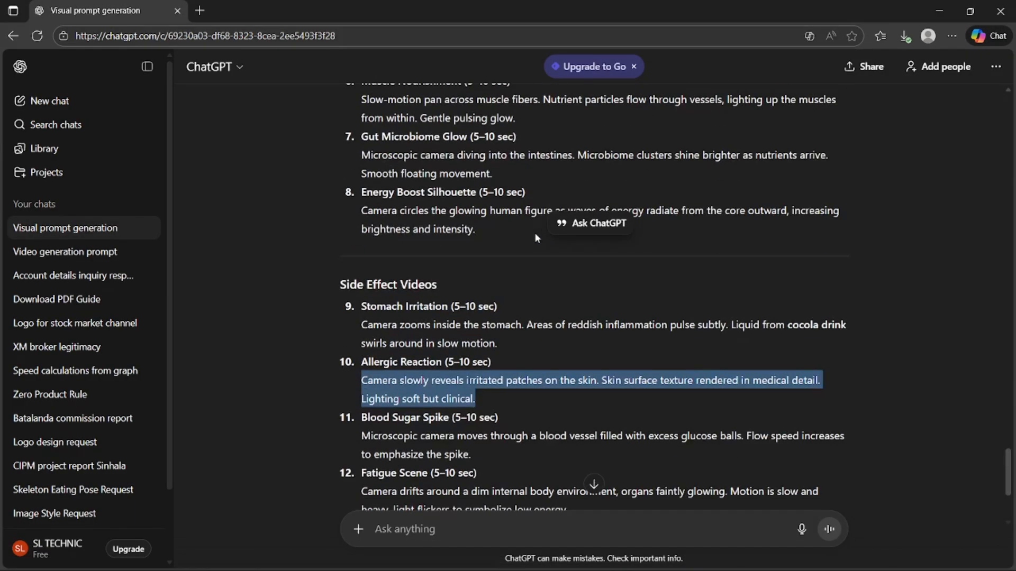
{"action": "scroll", "coordinate": [530, 231], "scroll_direction": "down", "scroll_amount": 3}
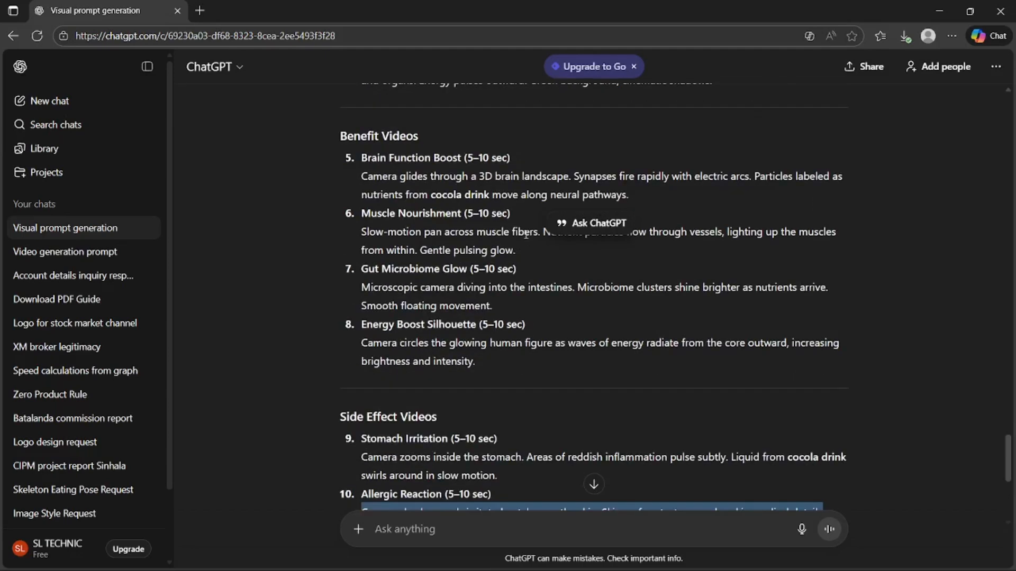
{"action": "left_click", "coordinate": [438, 529]}
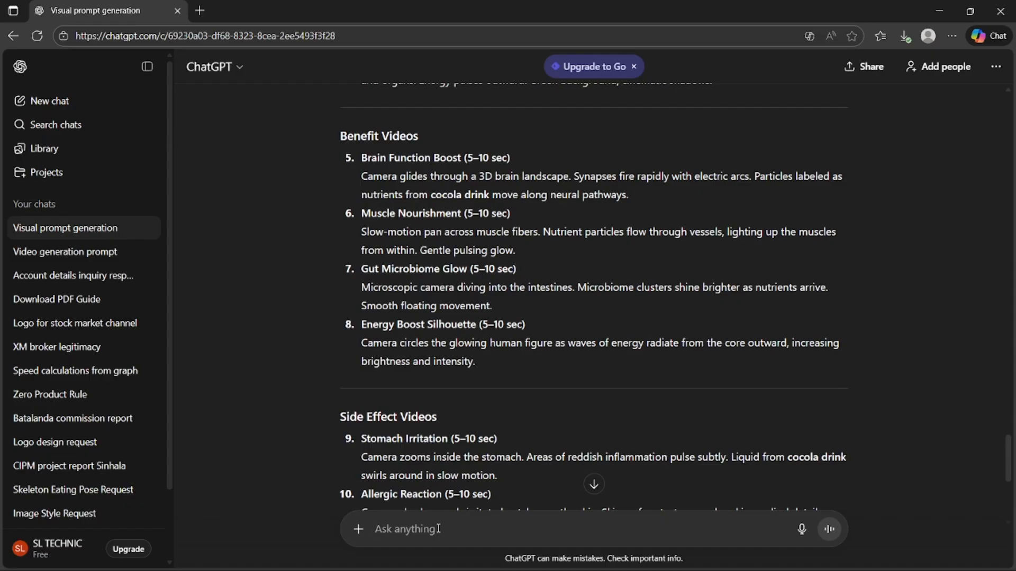
{"action": "type", "text": "please give"}
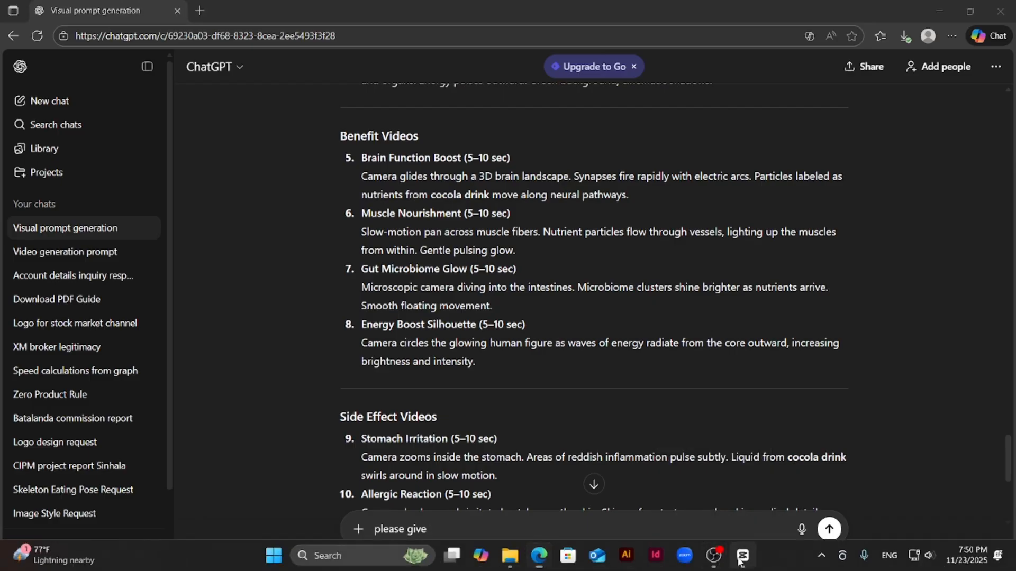
{"action": "left_click", "coordinate": [741, 556]}
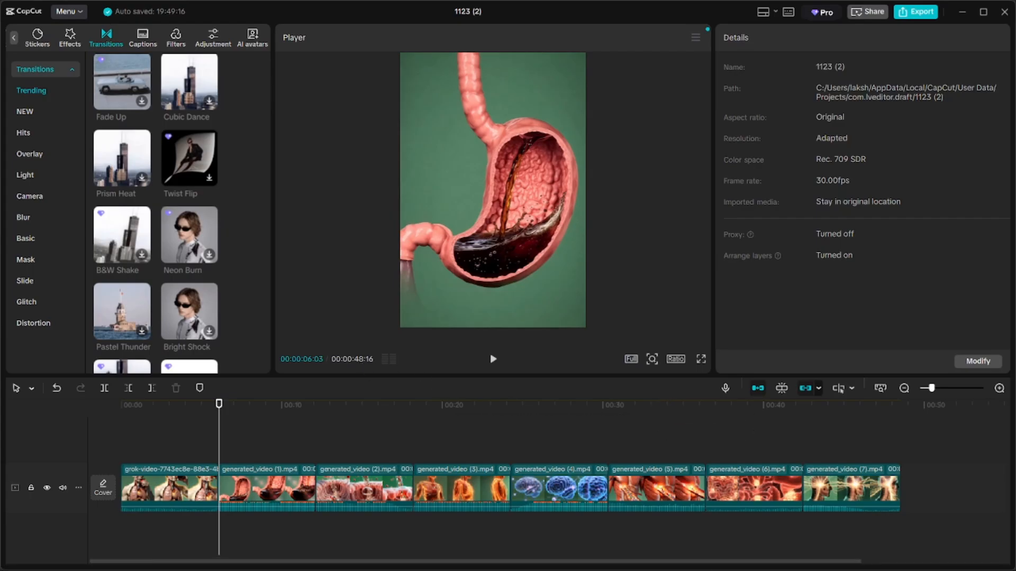
{"action": "left_click", "coordinate": [538, 560]}
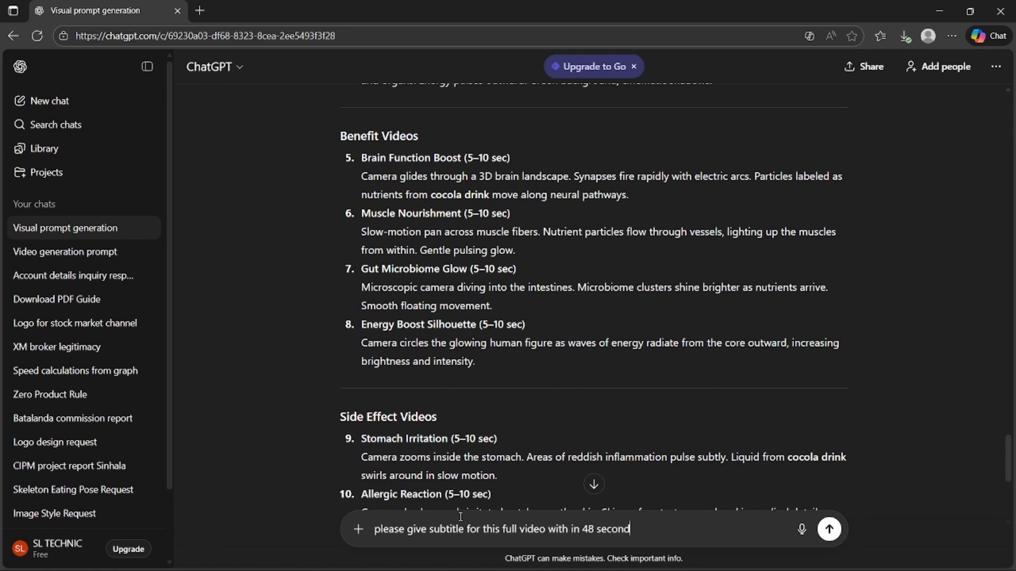
{"action": "key", "text": "Return"}
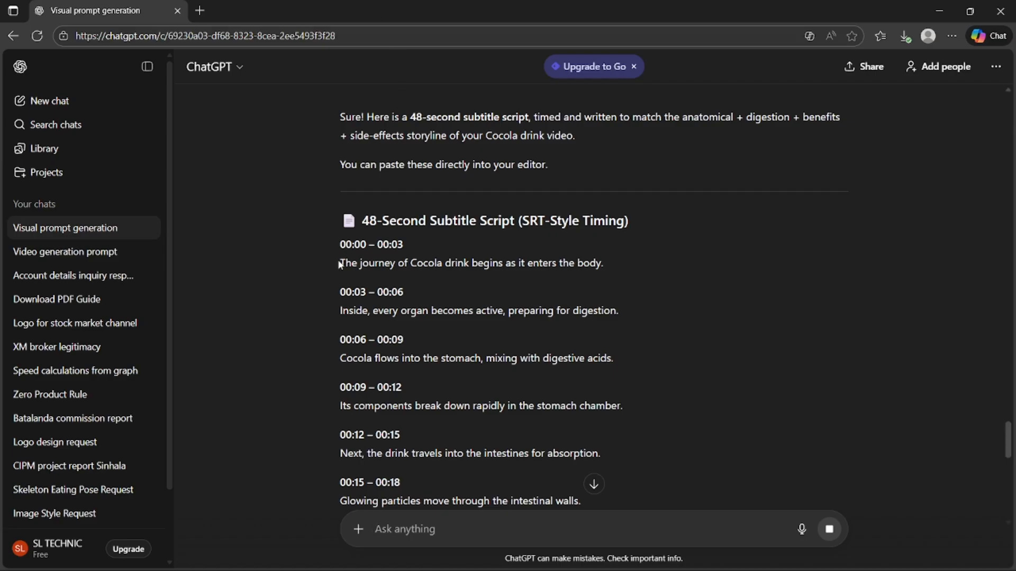
- Switch to CapCut, return the playhead to the start of the timeline and bring up the options for adding text
{"action": "left_click_drag", "start_coordinate": [340, 265], "coordinate": [604, 268]}
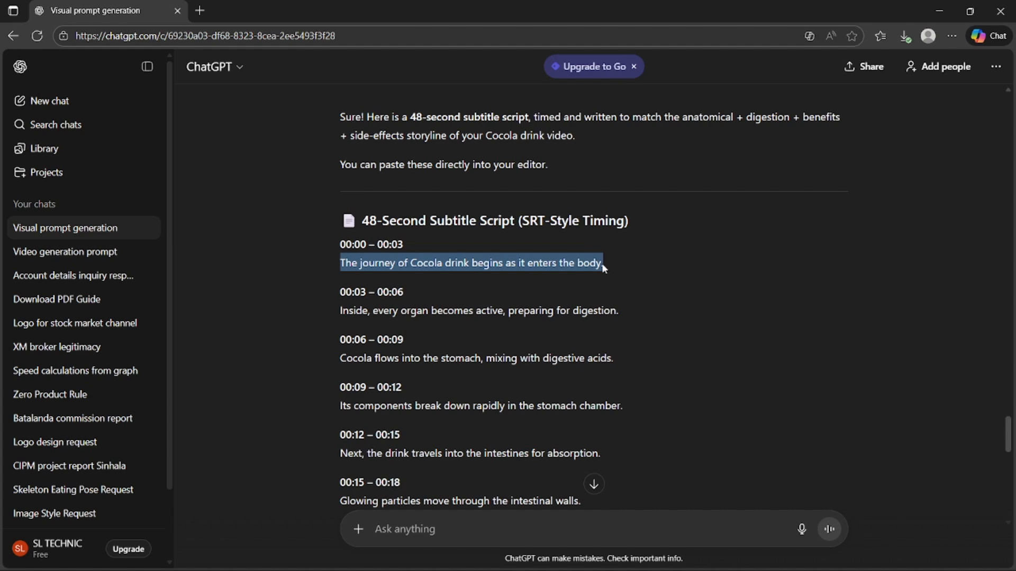
{"action": "left_click", "coordinate": [742, 566]}
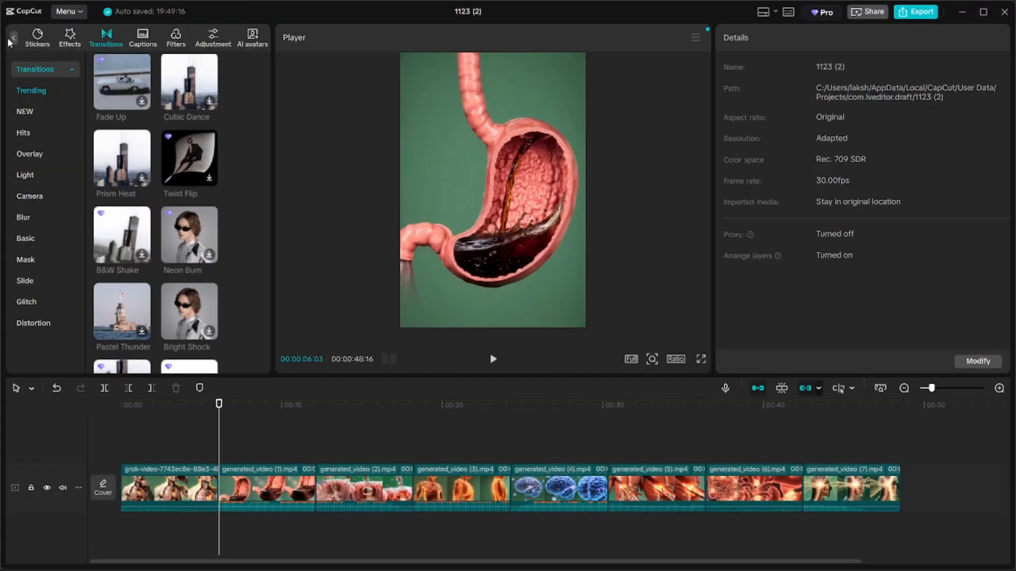
{"action": "left_click_drag", "start_coordinate": [216, 440], "coordinate": [34, 421]}
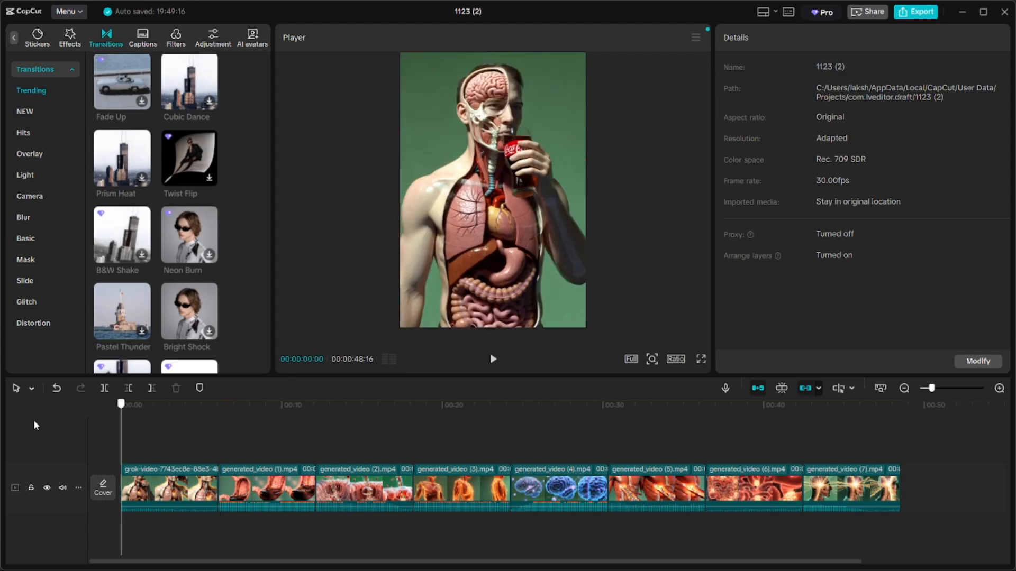
{"action": "left_click", "coordinate": [14, 37]}
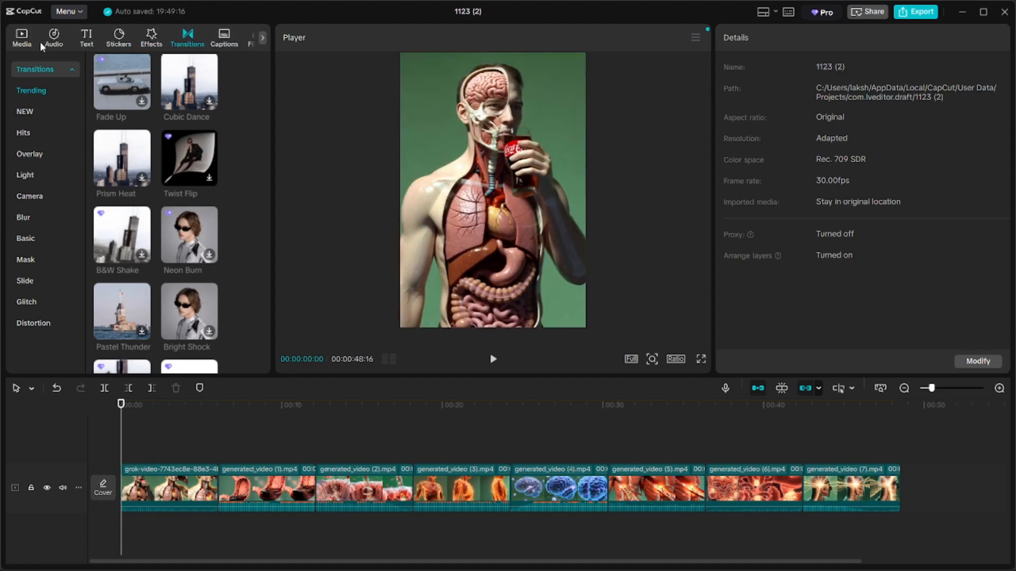
{"action": "left_click", "coordinate": [87, 45]}
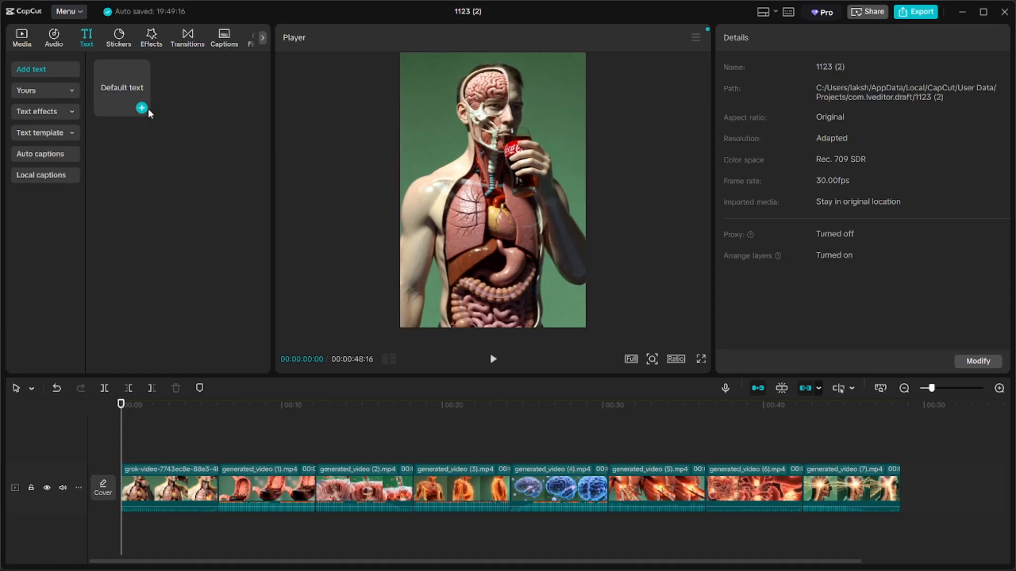
- Copy the 00:00 – 00:03 subtitle line from the ChatGPT script and return to CapCut
{"action": "left_click", "coordinate": [531, 557]}
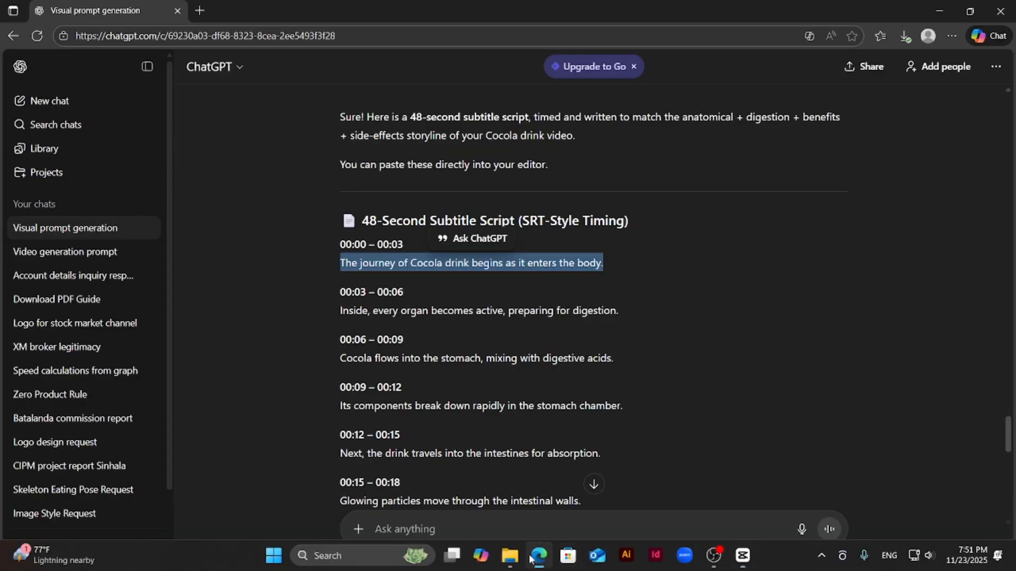
{"action": "right_click", "coordinate": [398, 265]}
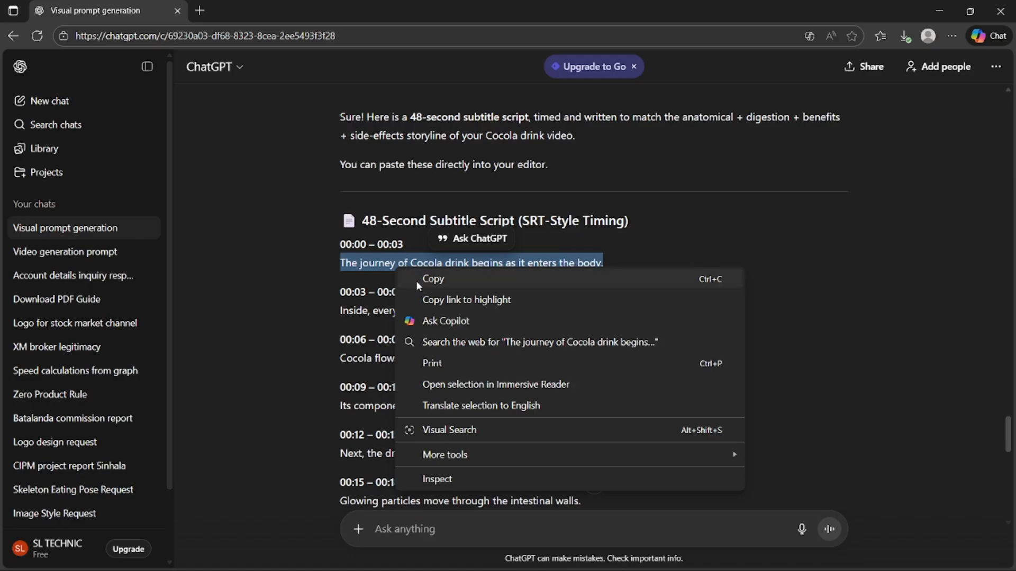
{"action": "left_click", "coordinate": [415, 280]}
{"action": "key", "text": "alt+Tab"}
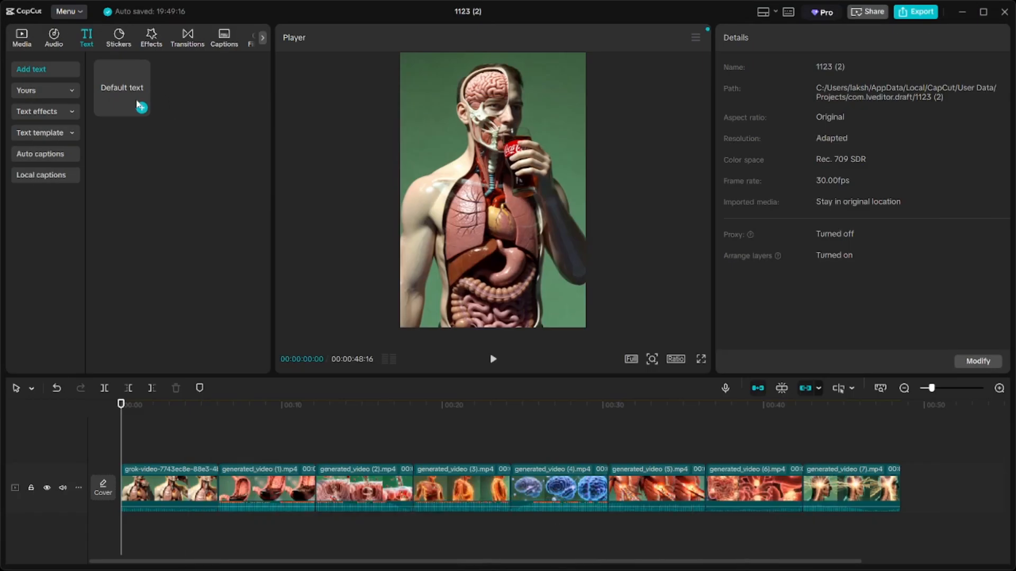
- Add a default text at the start of the video and replace its wording with "The journey of Cocola drink begins as it enters the body."
{"action": "left_click", "coordinate": [139, 106]}
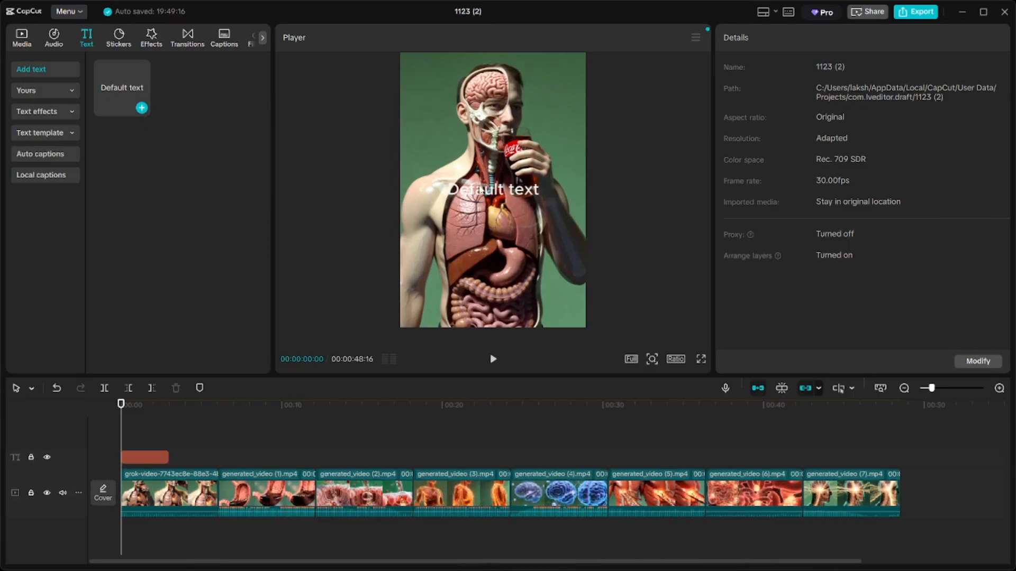
{"action": "left_click", "coordinate": [480, 189]}
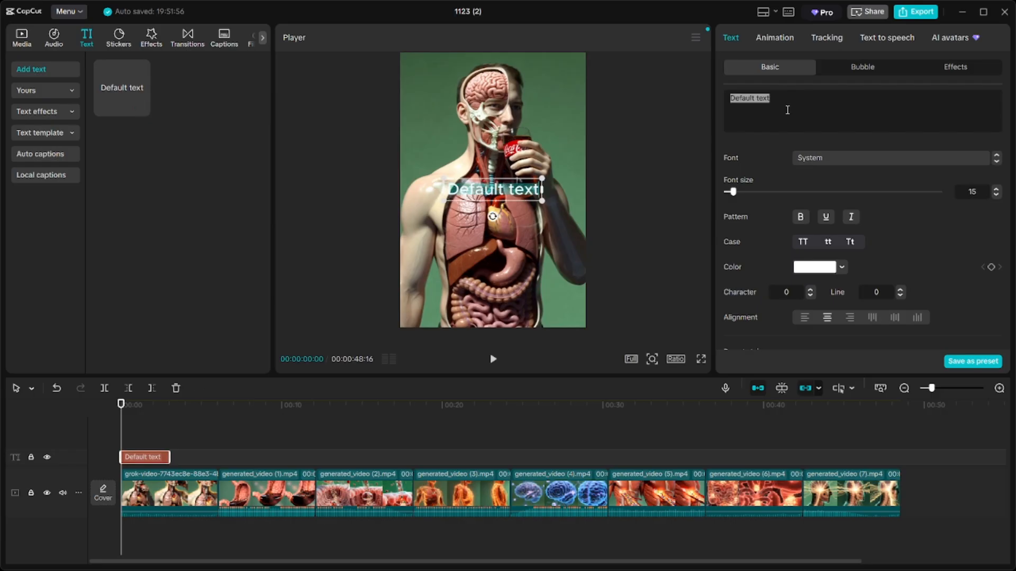
{"action": "key", "text": "ctrl+v"}
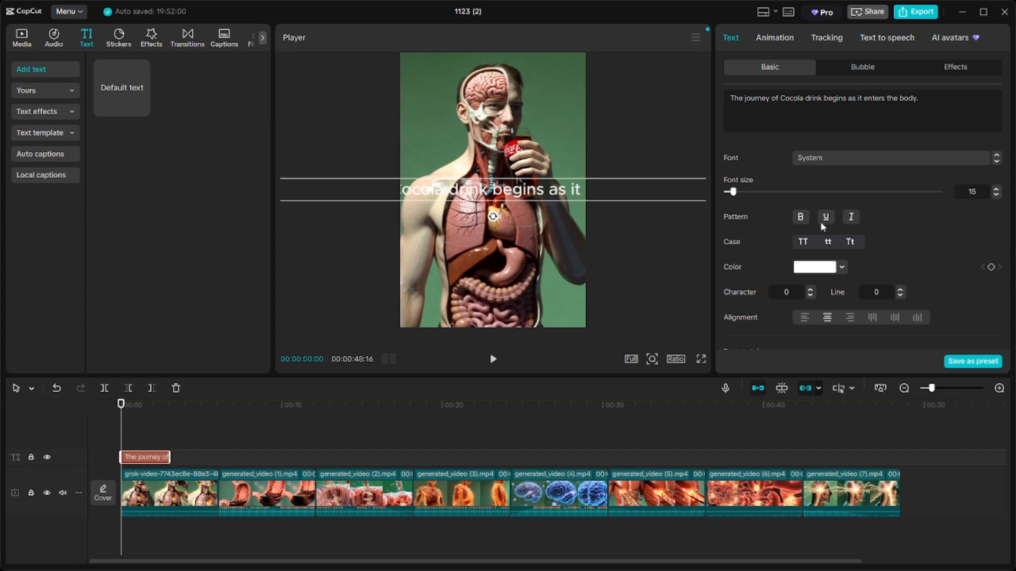
- Make the first subtitle bold and reduce its font size to 6 so it fits the frame width
{"action": "left_click", "coordinate": [801, 218]}
{"action": "left_click_drag", "start_coordinate": [563, 193], "coordinate": [515, 183]}
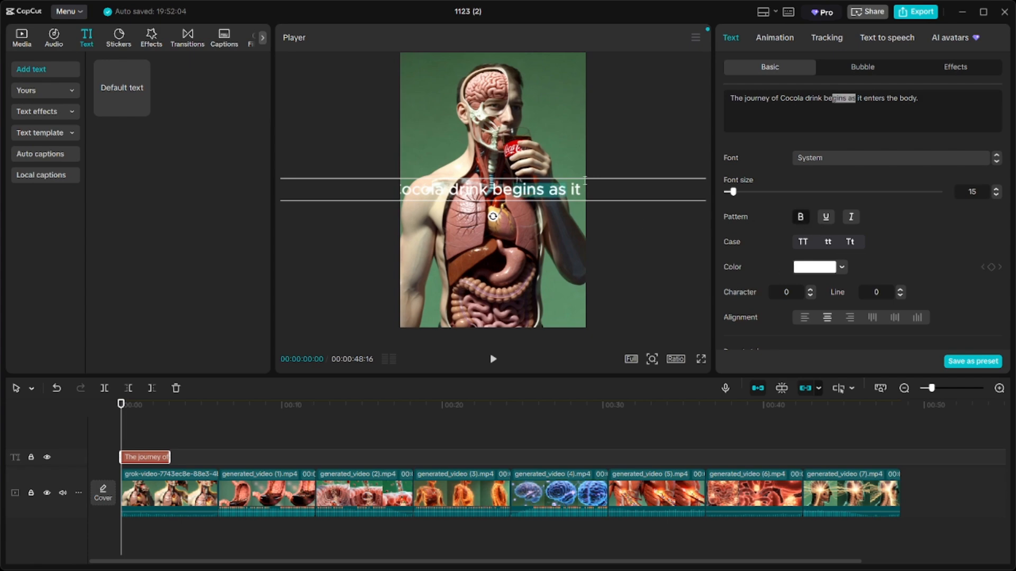
{"action": "left_click_drag", "start_coordinate": [733, 192], "coordinate": [724, 193]}
{"action": "left_click_drag", "start_coordinate": [419, 189], "coordinate": [724, 195]}
{"action": "key", "text": "ctrl+a"}
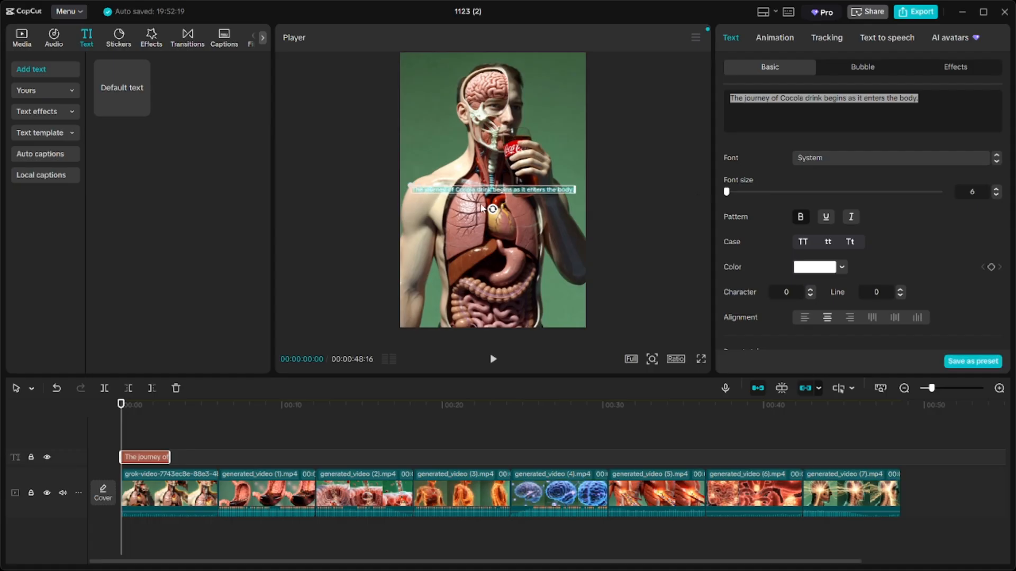
- Rotate the first subtitle counter-clockwise in the preview
{"action": "left_click_drag", "start_coordinate": [492, 210], "coordinate": [509, 232]}
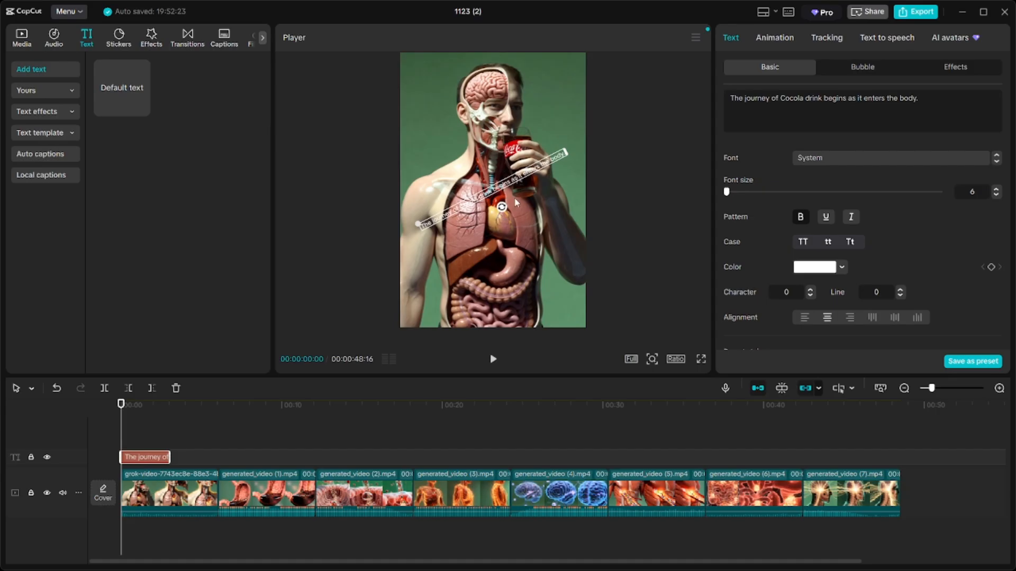